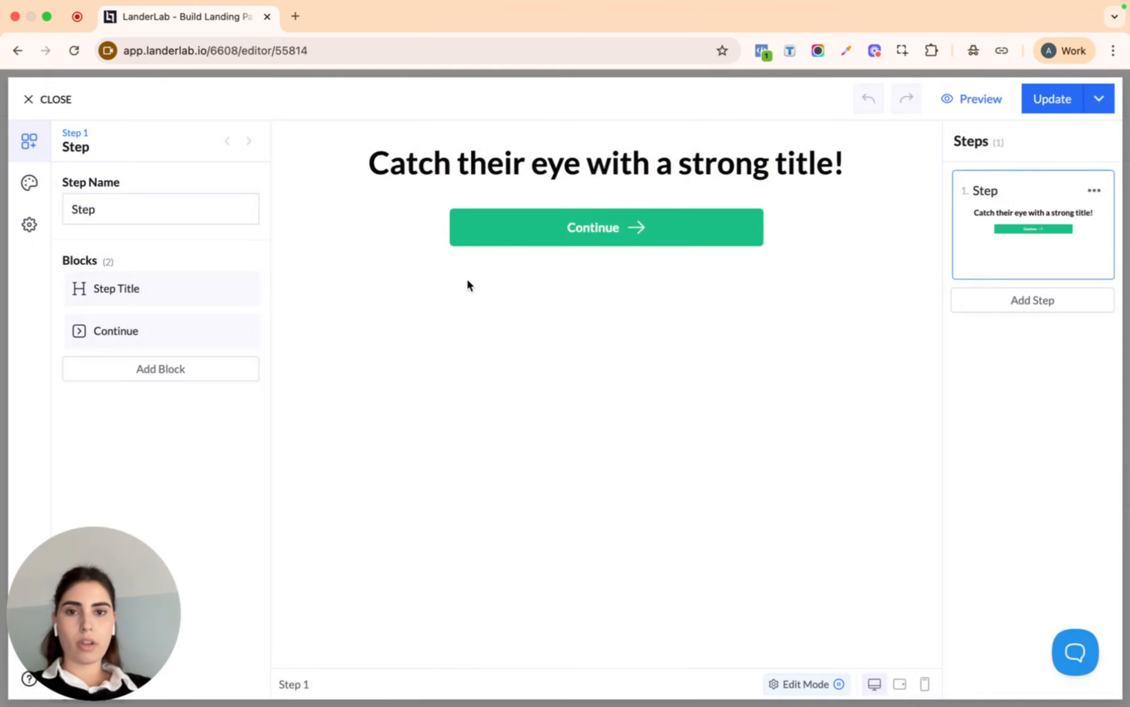
Change the first step's title to 'What is your zip code?'
click(629, 165)
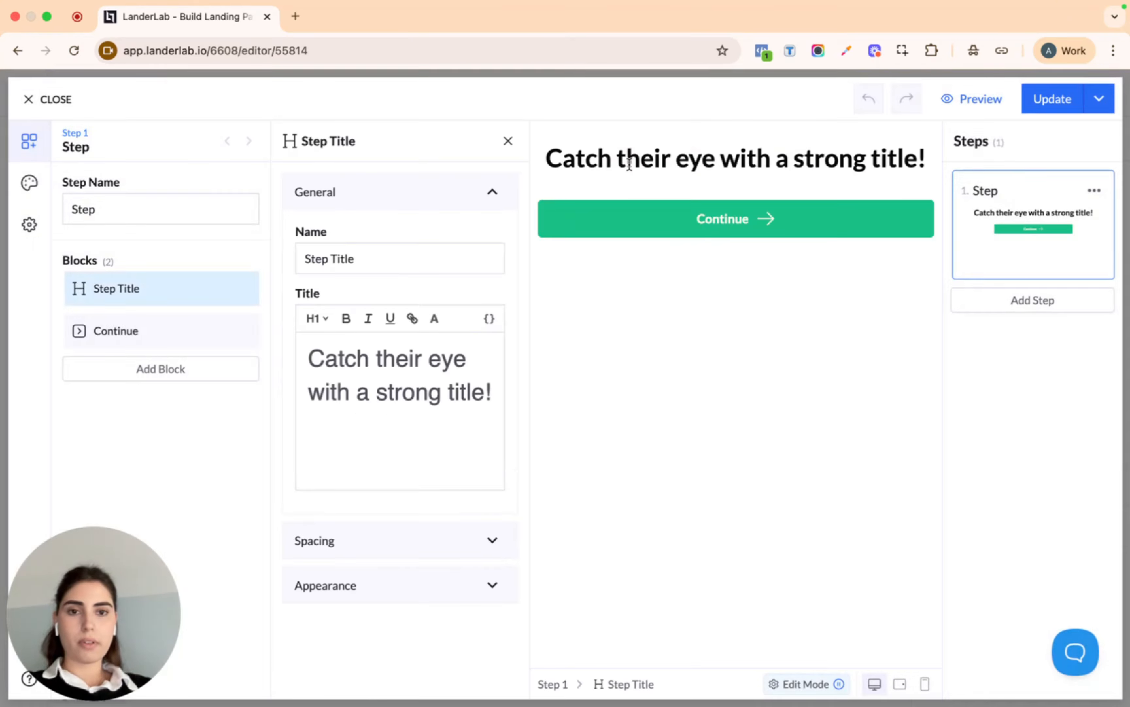
triple_click(423, 358)
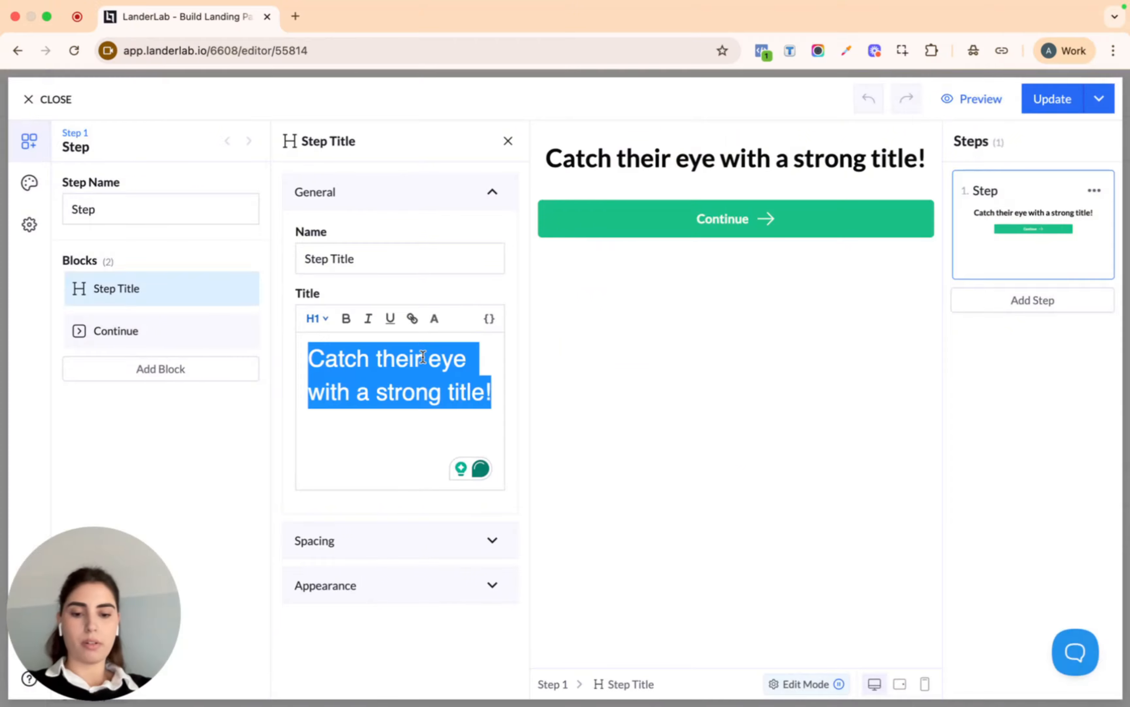
text(What i)
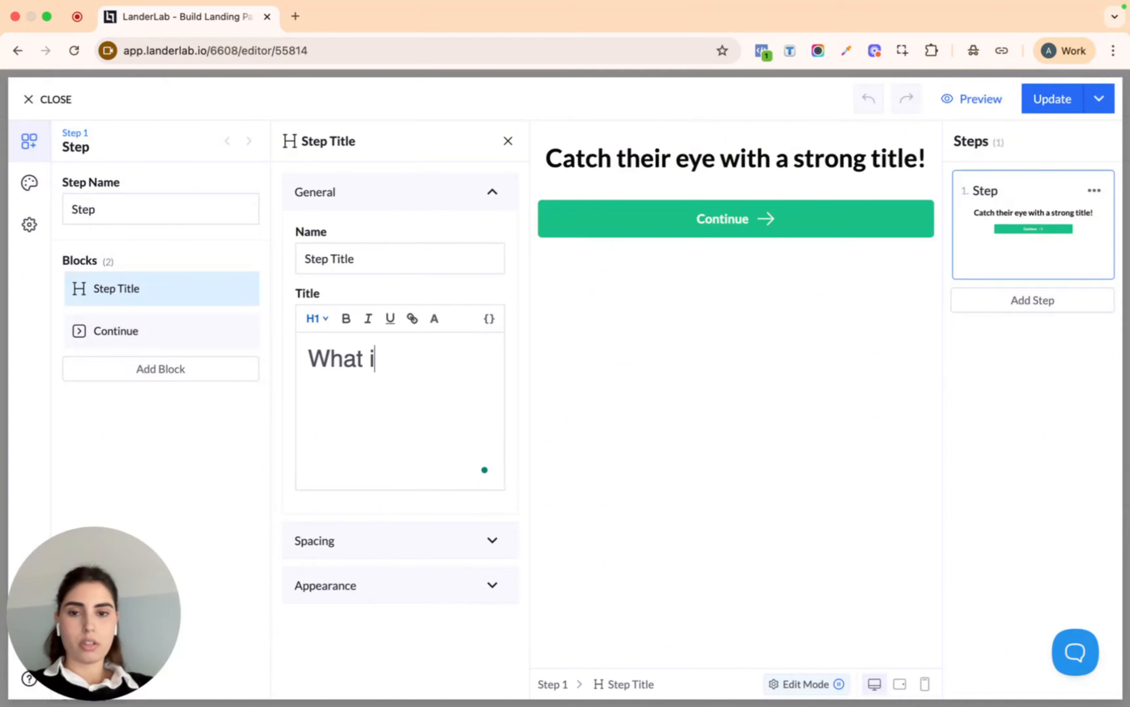
text(s your zip)
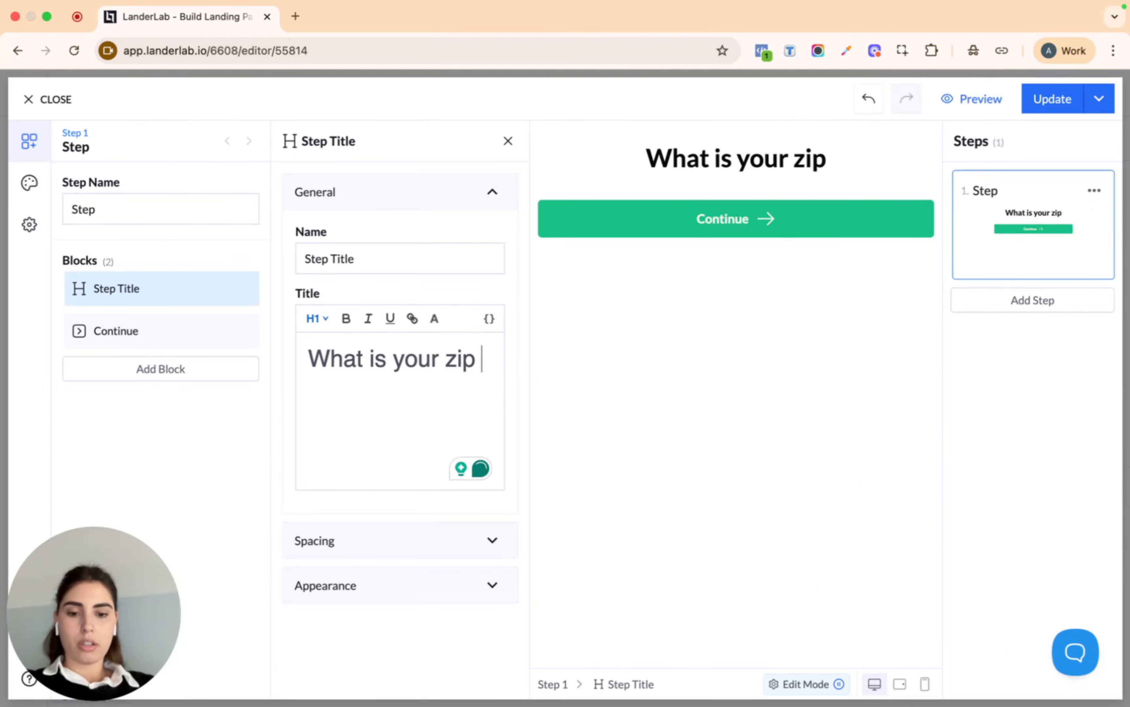
text( code?)
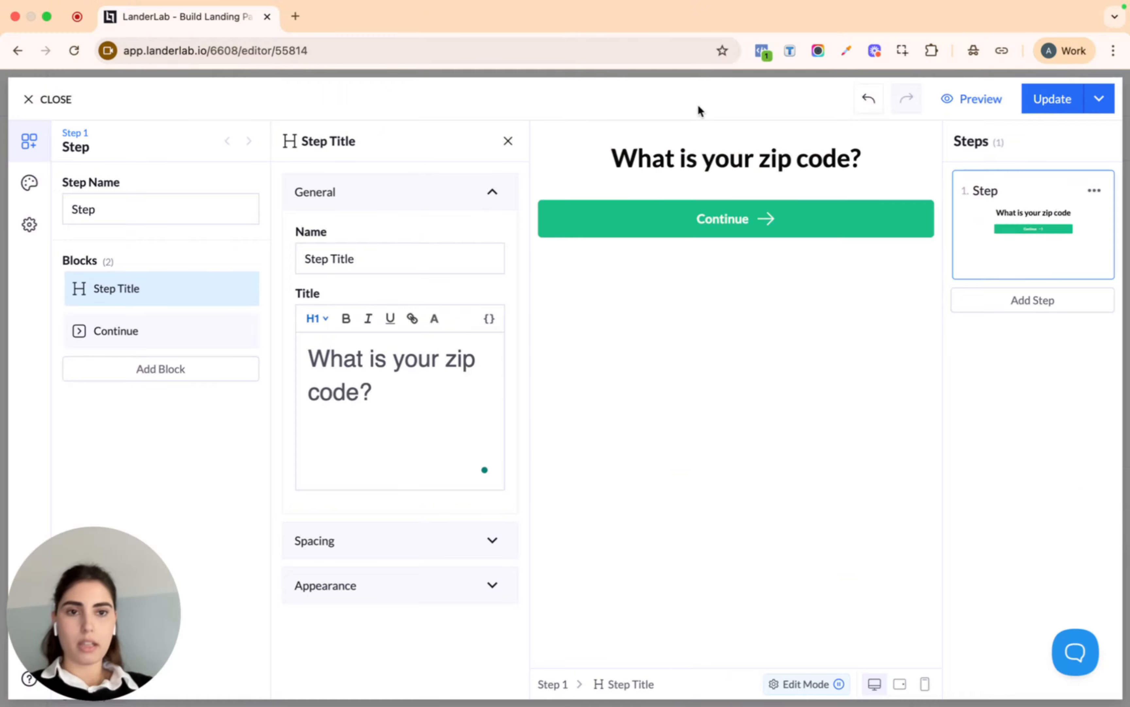
Add a Zip Code block found by searching 'zip' and move it above Continue
click(161, 371)
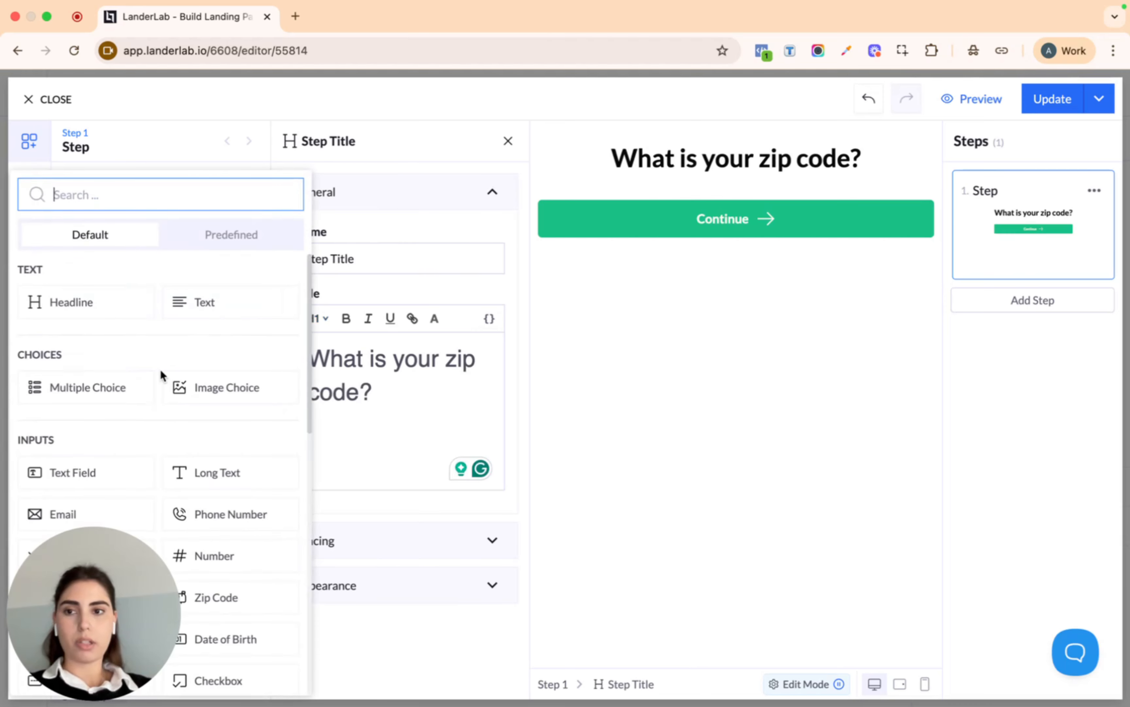
text(zip)
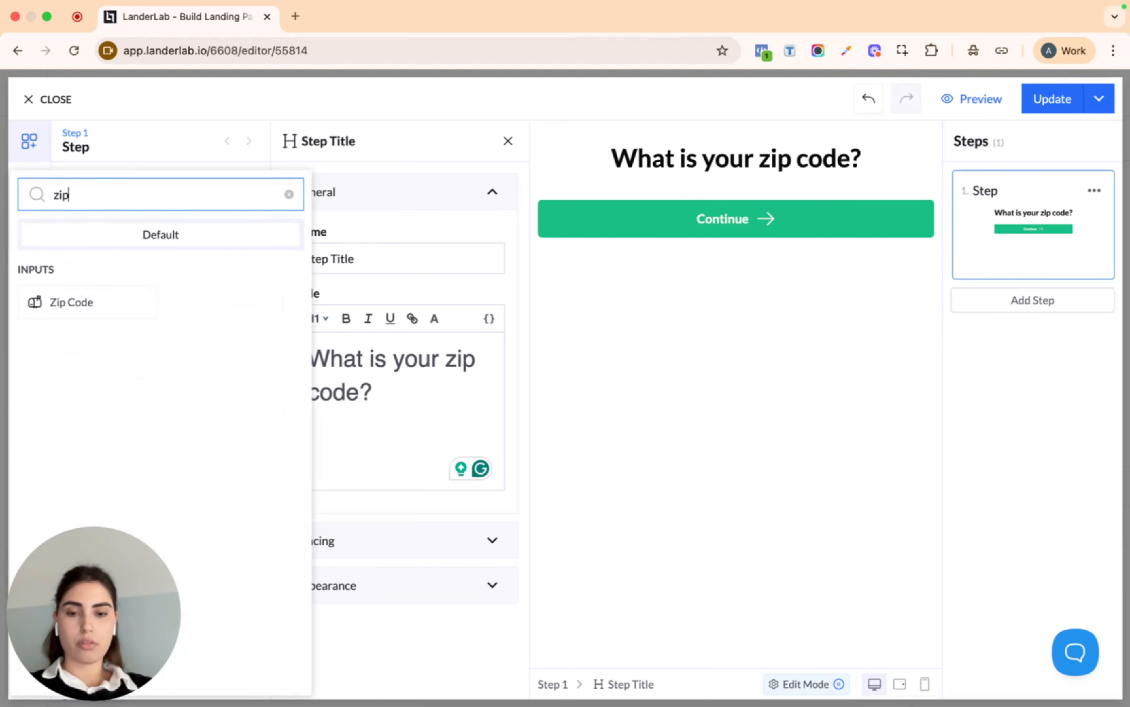
click(70, 305)
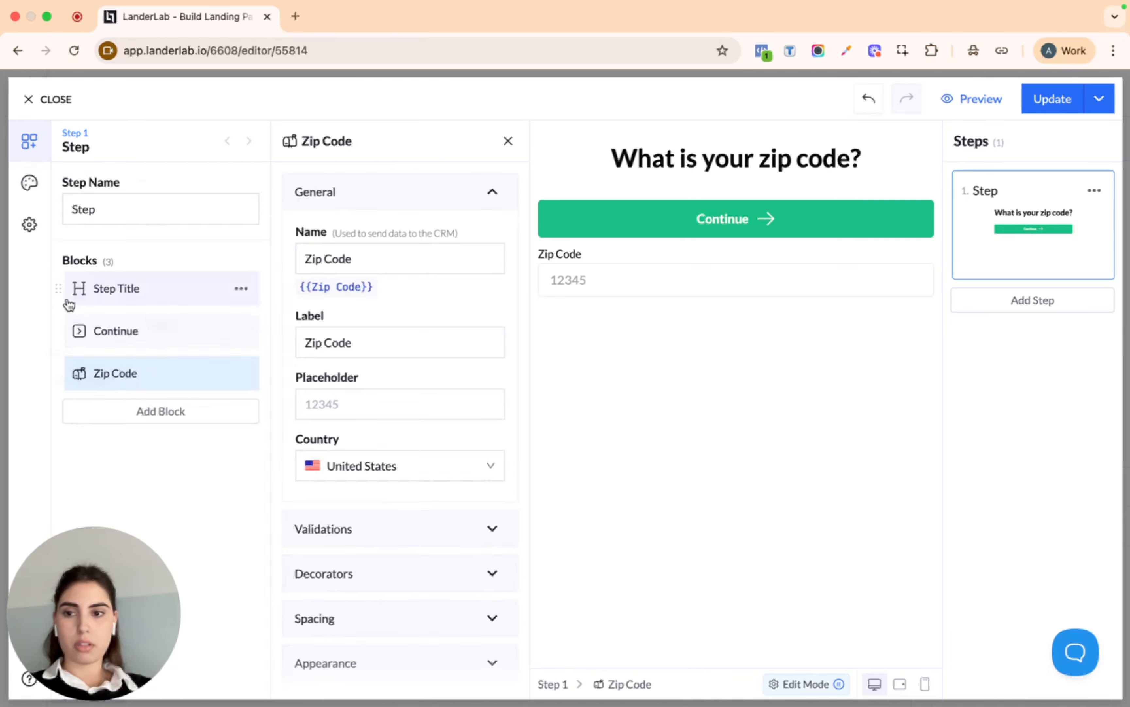
drag(55, 376, 56, 337)
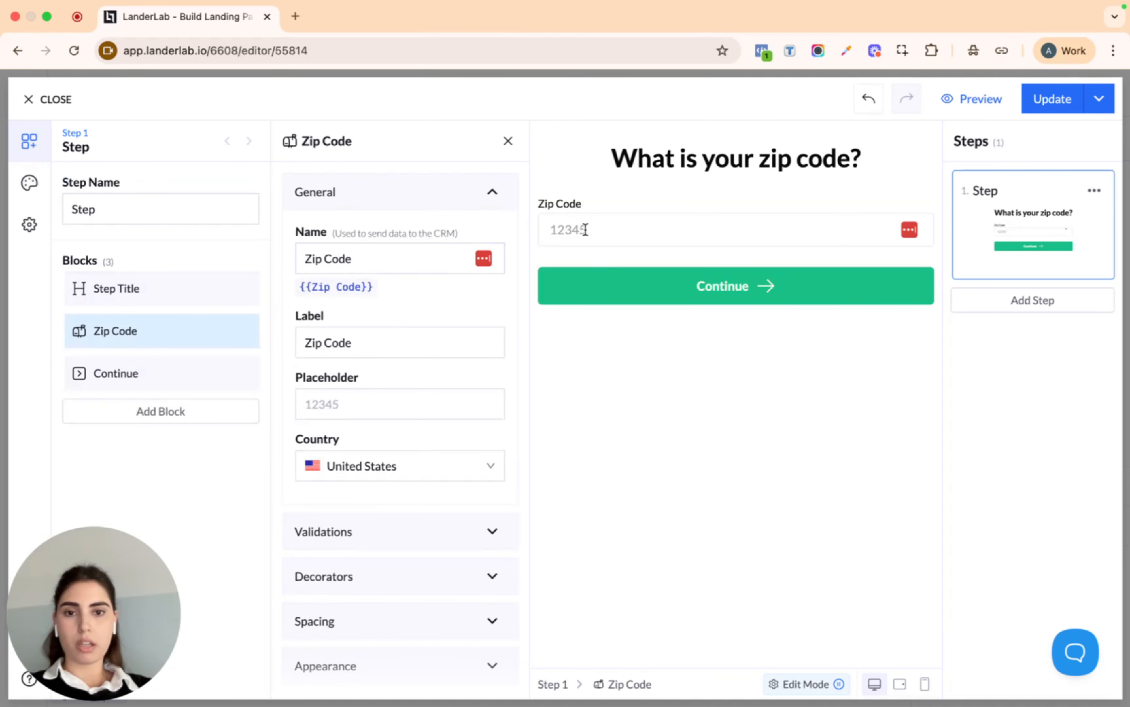
Clear the zip field's label, set placeholder 'enter zip code here', and keep United States
triple_click(392, 340)
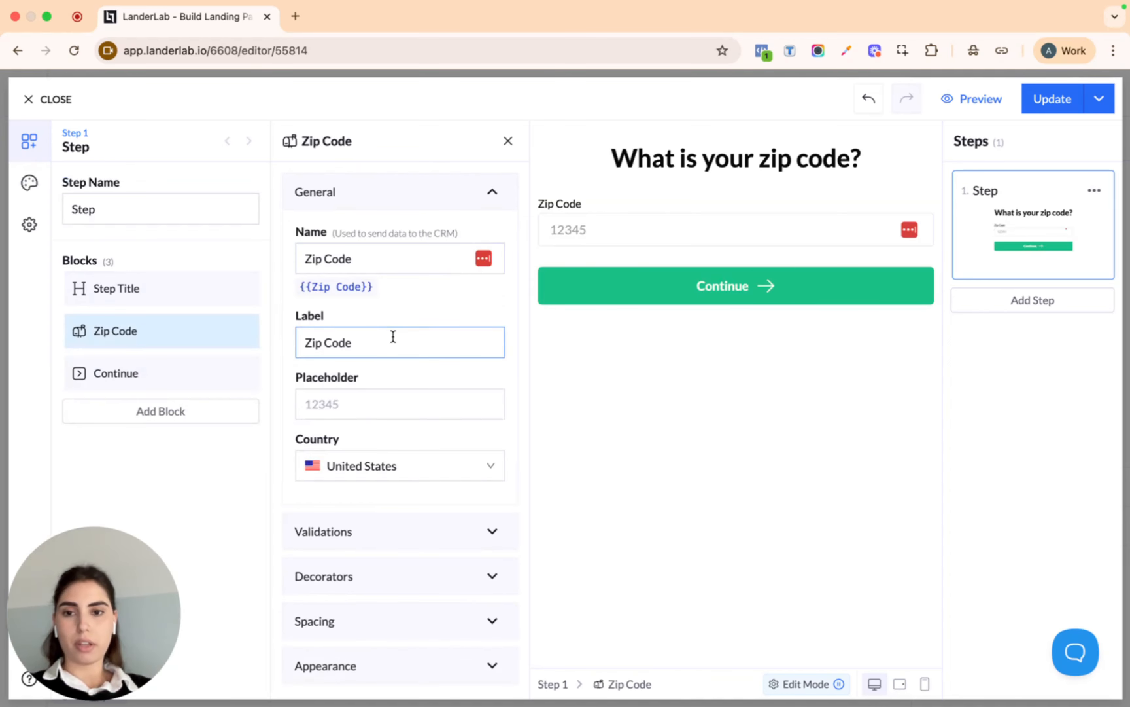
key(BackSpace)
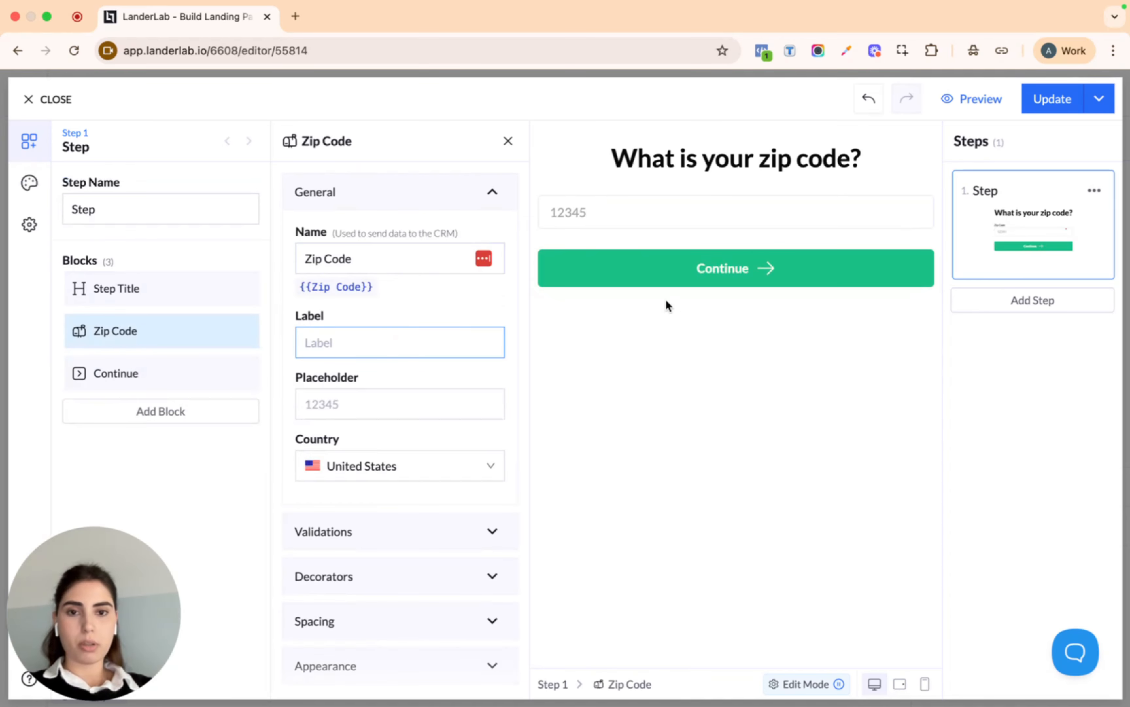
click(383, 408)
text(en)
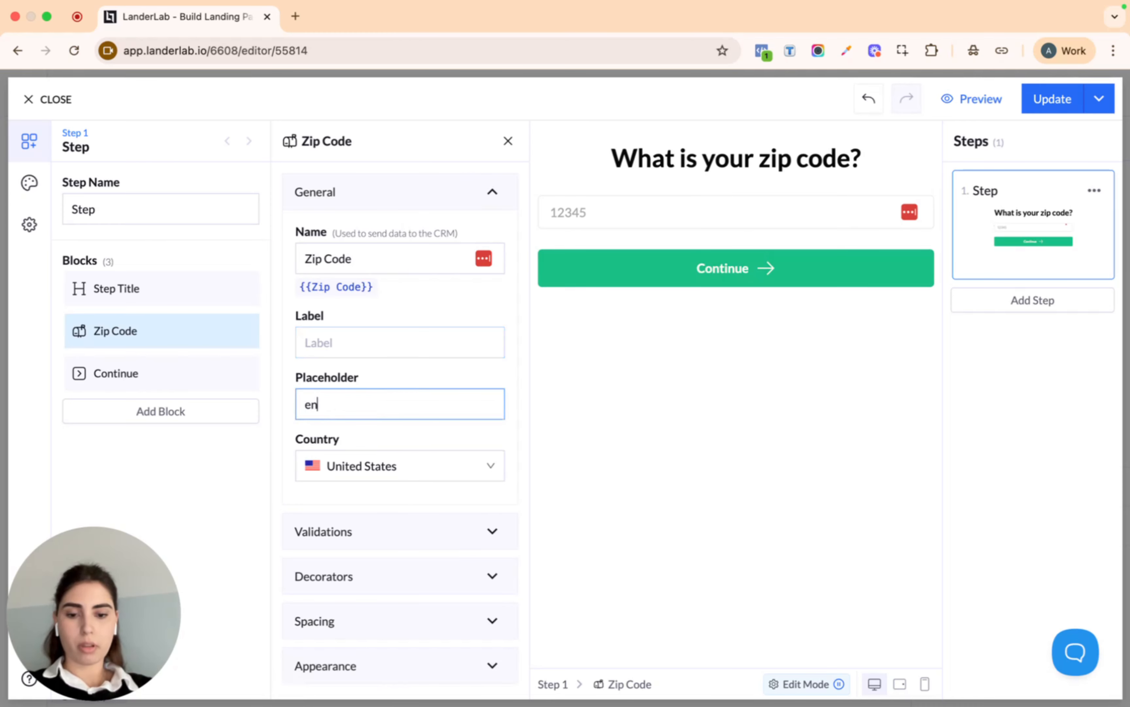
text(ter zip code here)
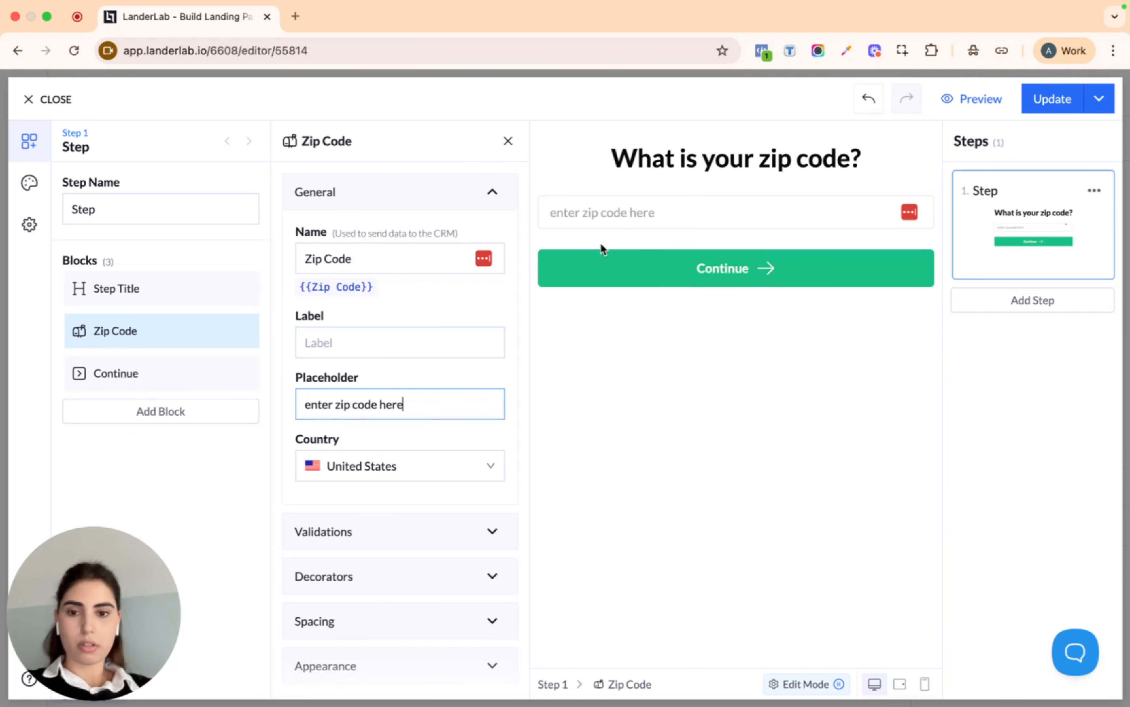
click(396, 462)
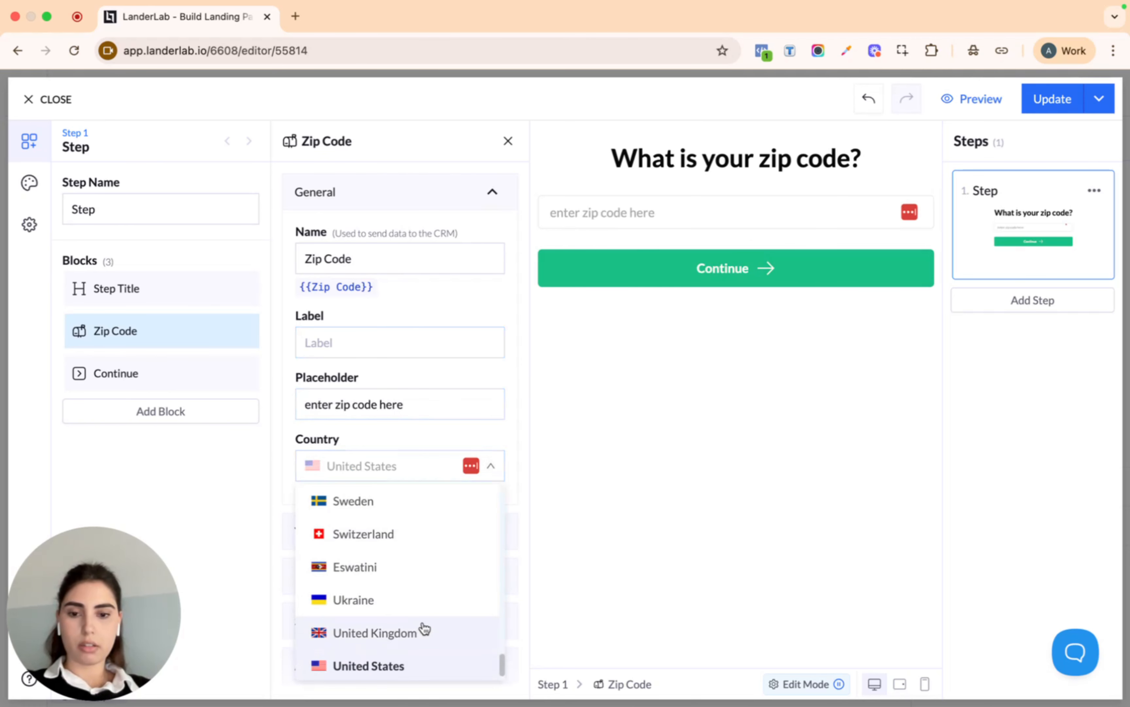
scroll(444, 533, up, 5)
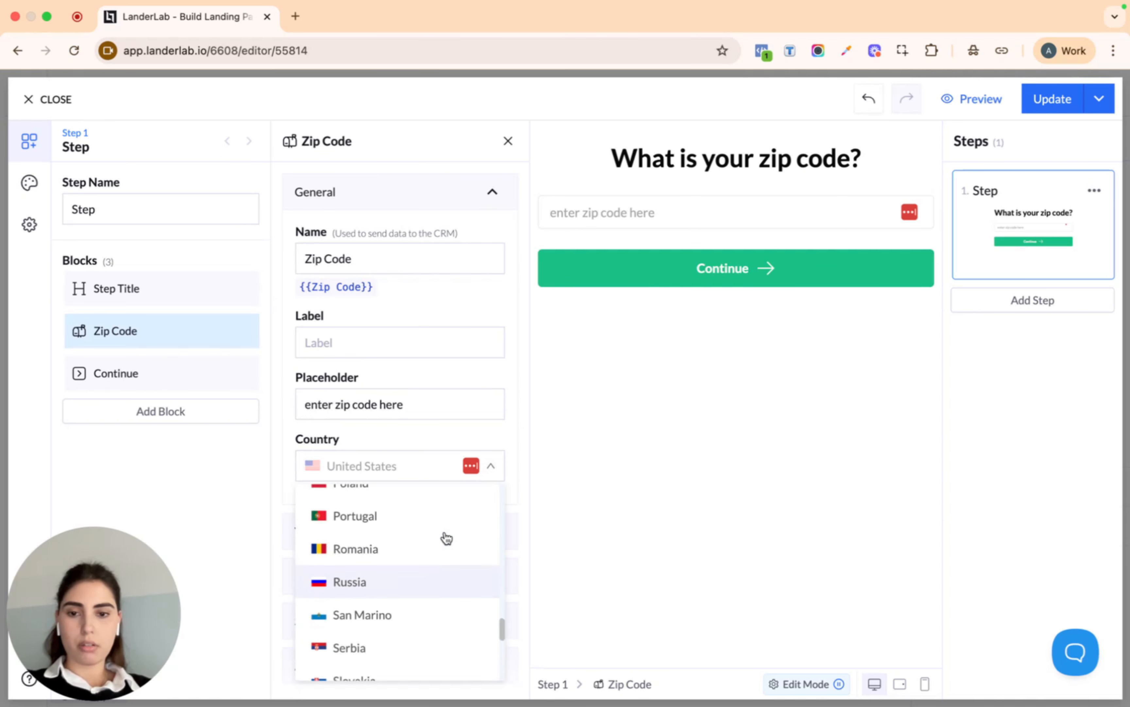
scroll(444, 535, down, 5)
click(399, 627)
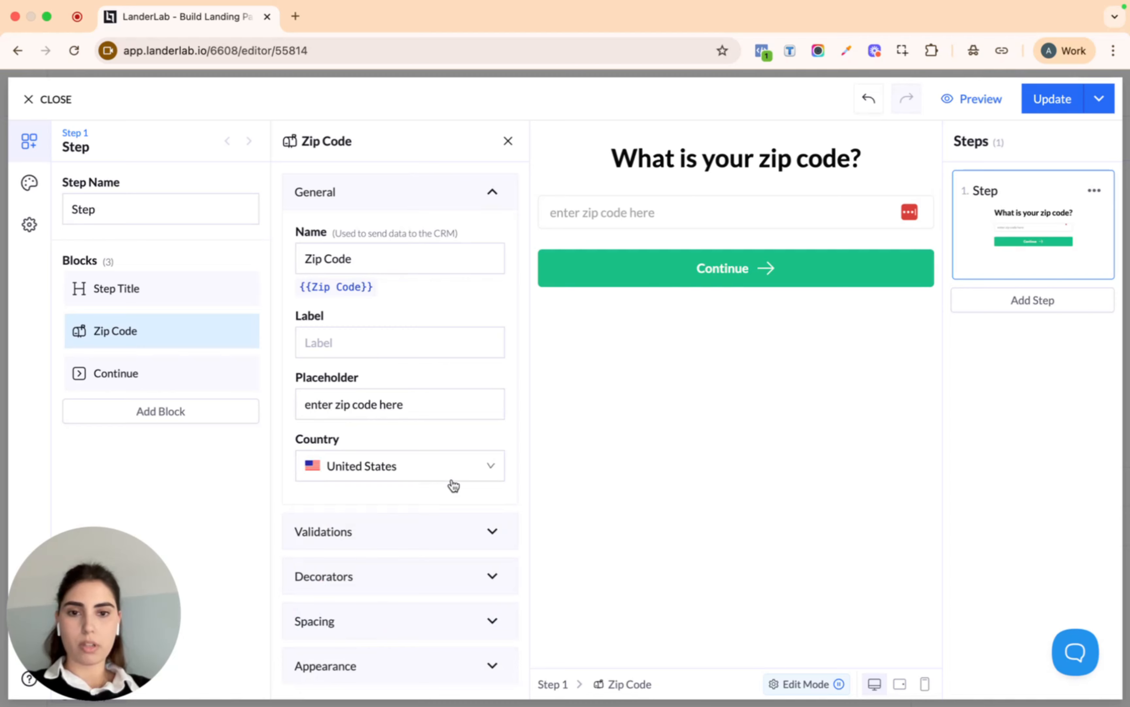
Add a second step titled 'How old is your roof?'
click(1045, 309)
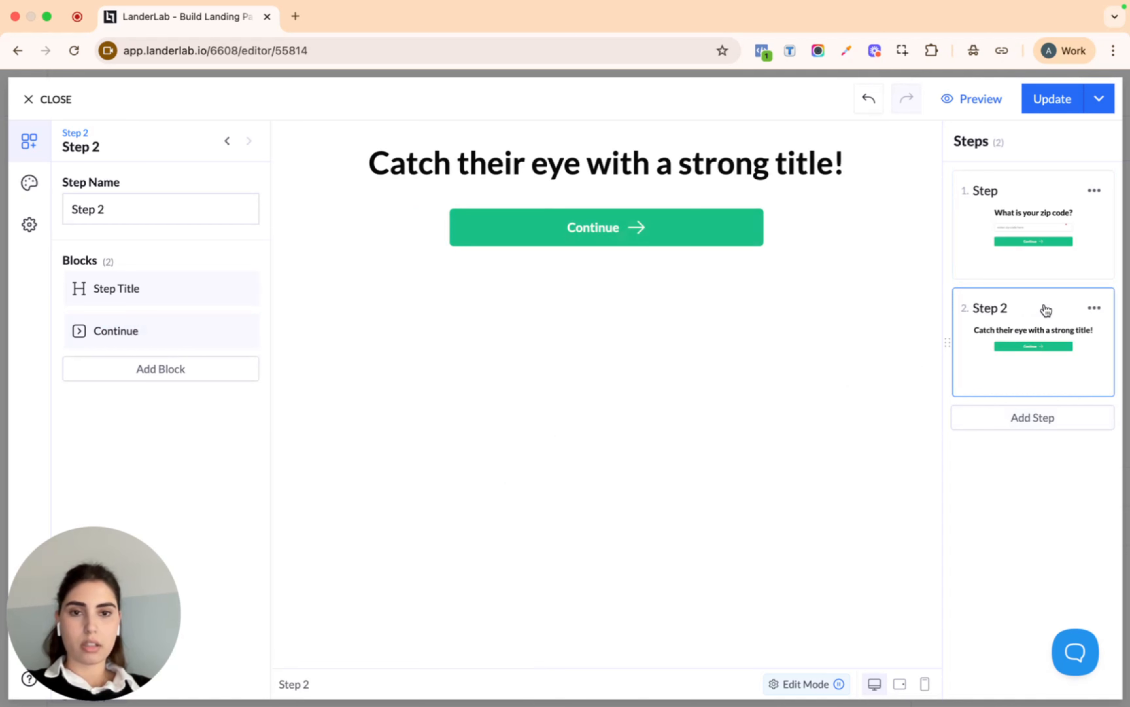
click(737, 165)
triple_click(418, 360)
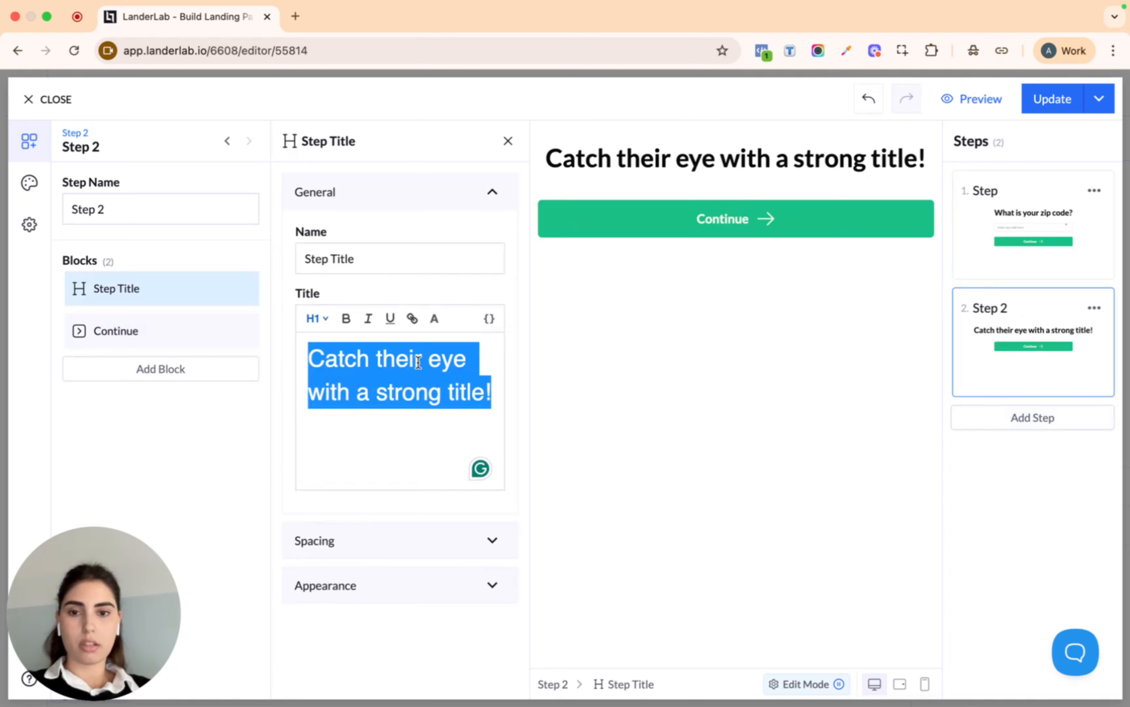
text(How old )
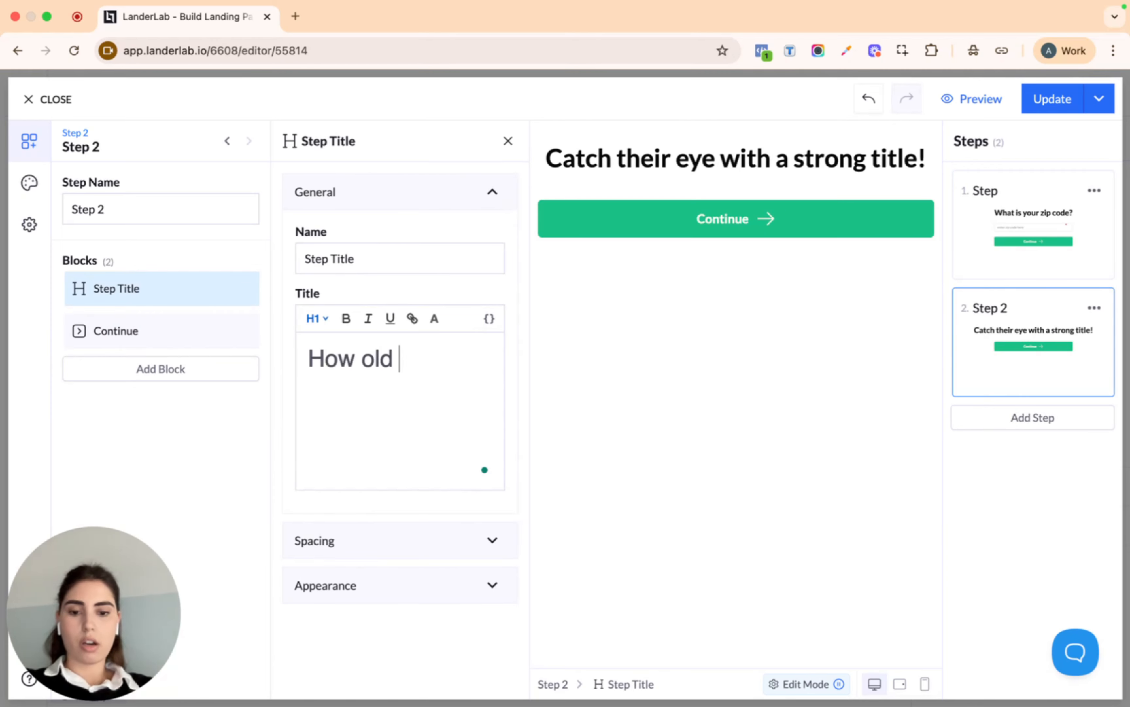
text(is your )
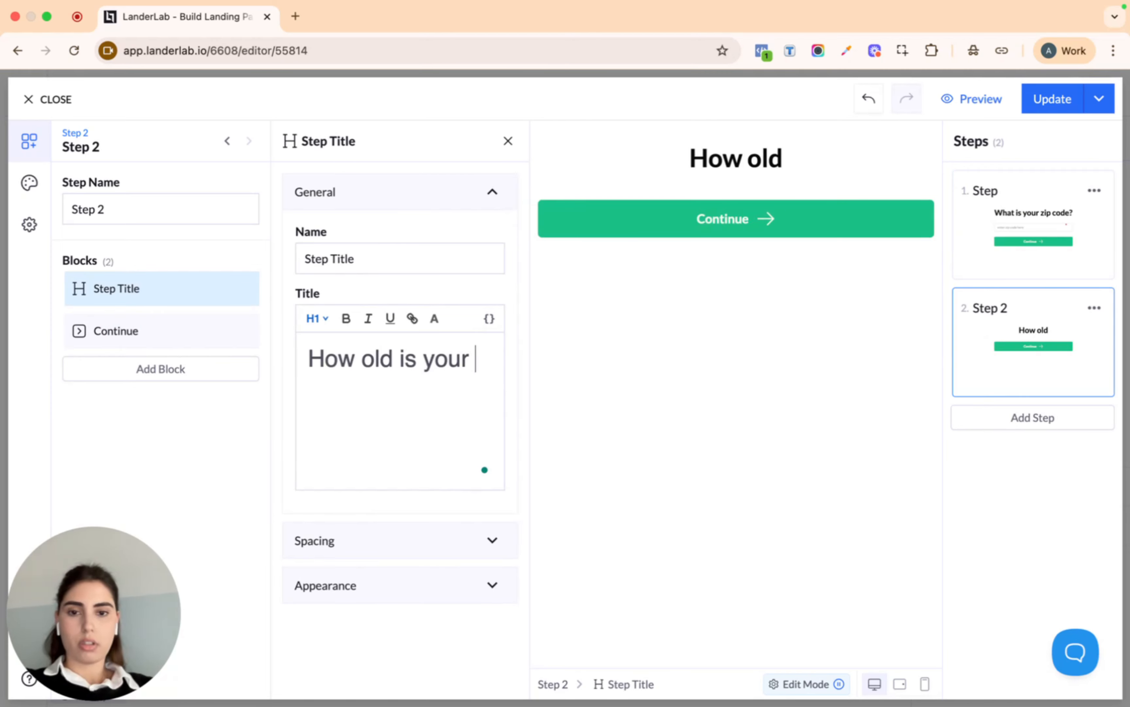
text(roof?)
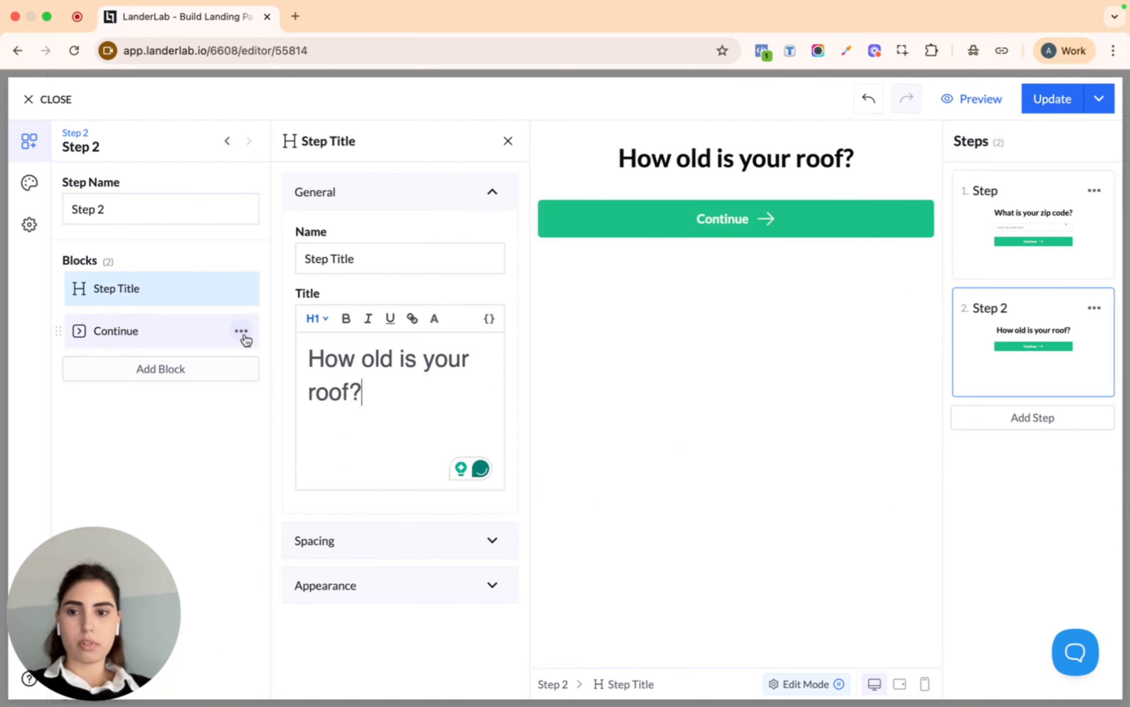
Add a Multiple Choice block with answers 10-15 Years Old, 20-25 Years old and Not sure
click(166, 371)
text(m)
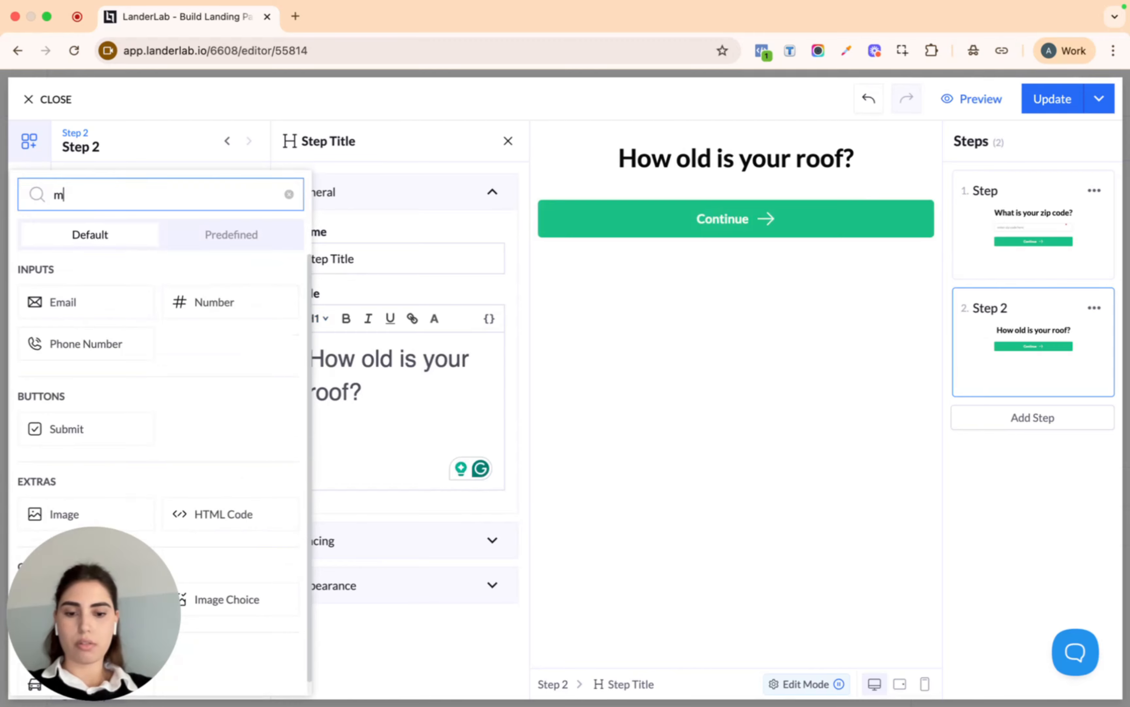
text(u)
click(70, 301)
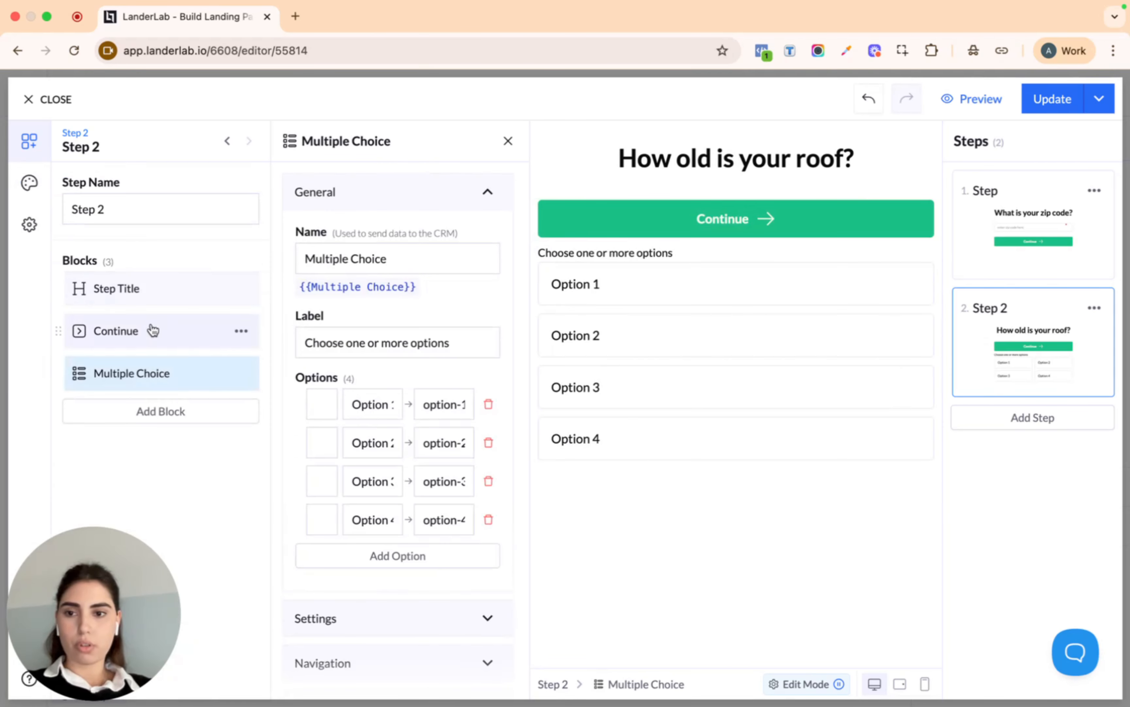
triple_click(379, 404)
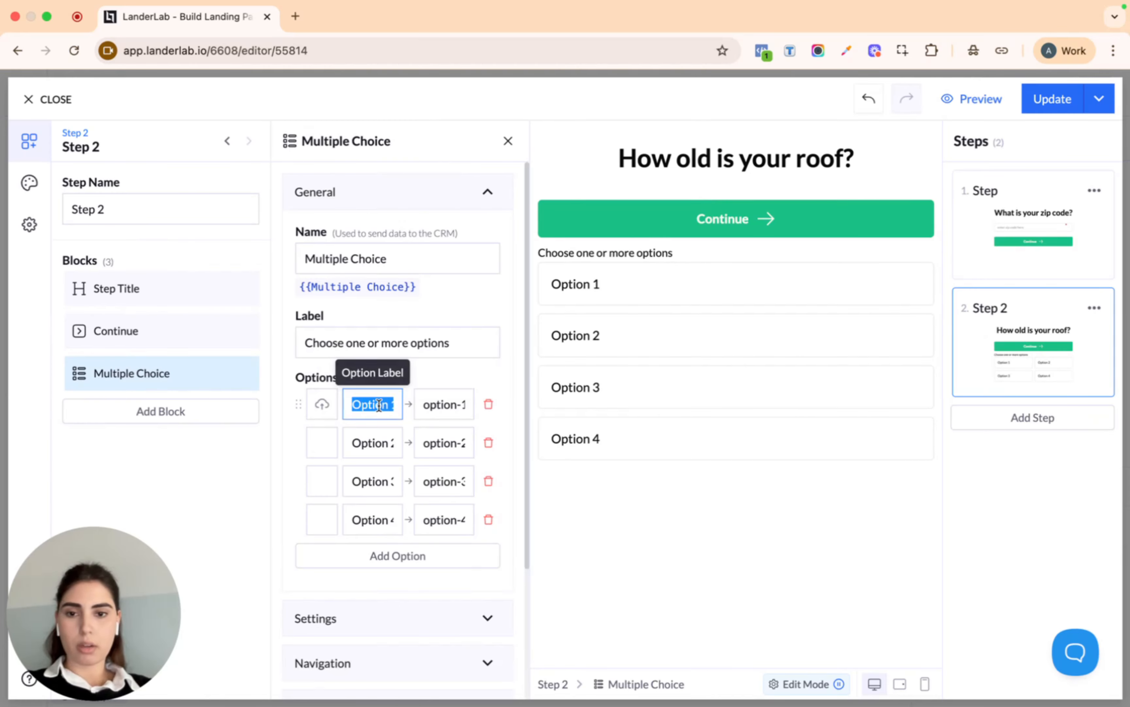
text(10)
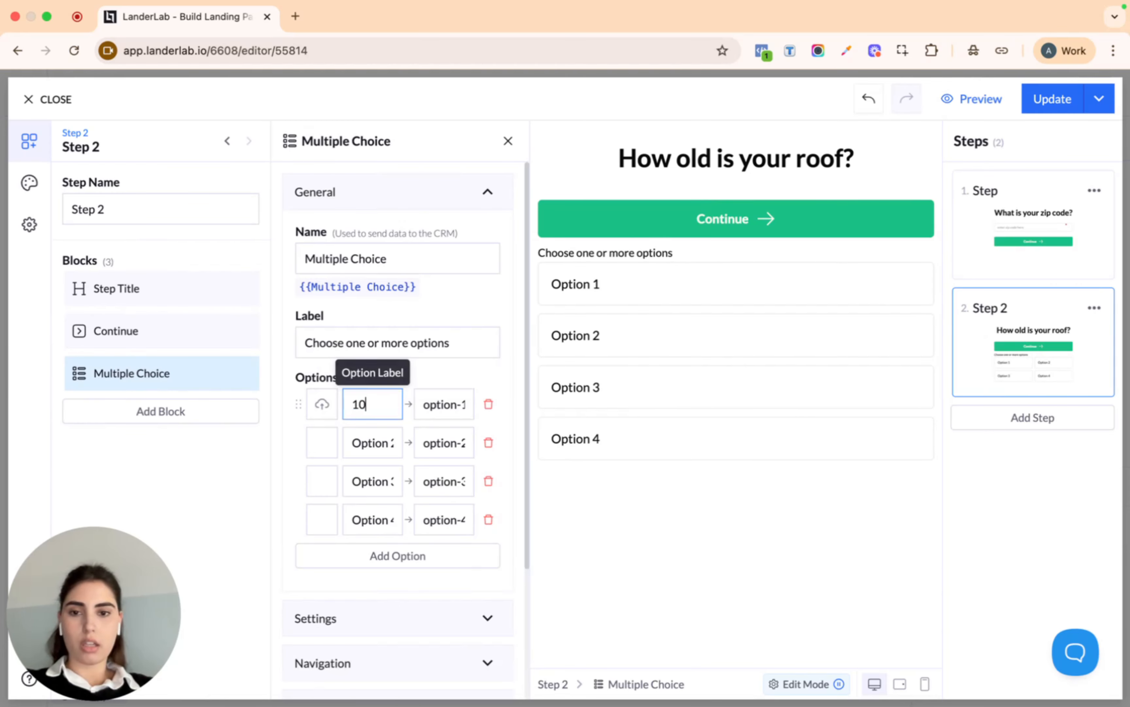
text(-15)
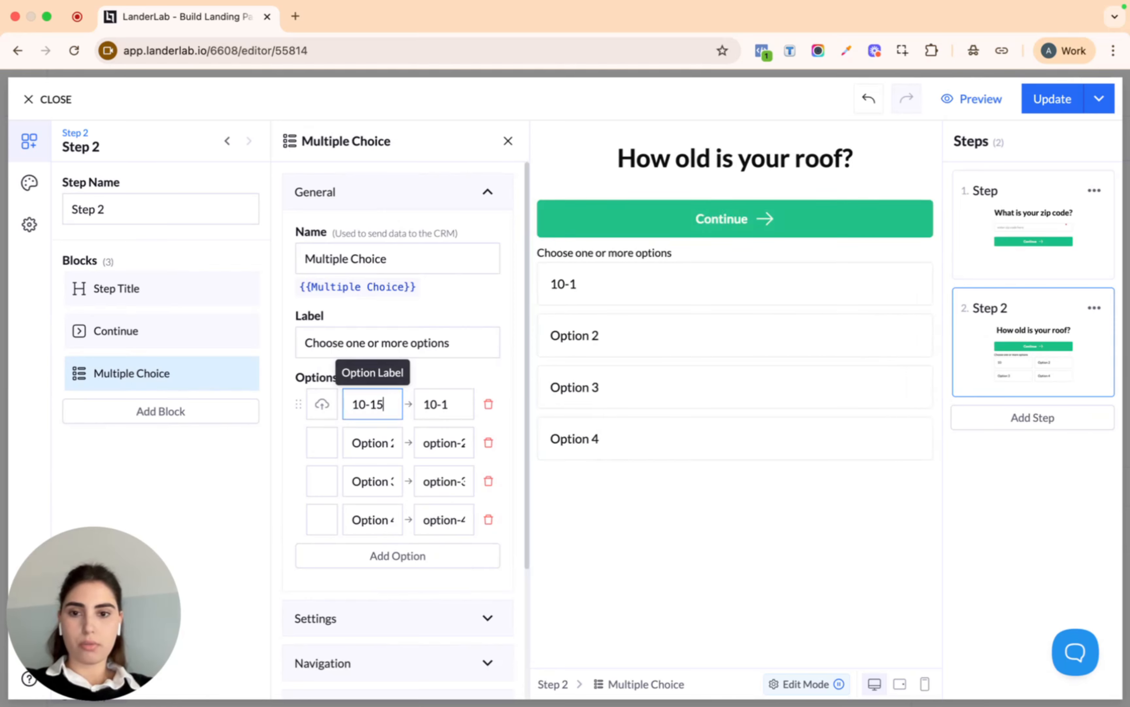
text( Year Old)
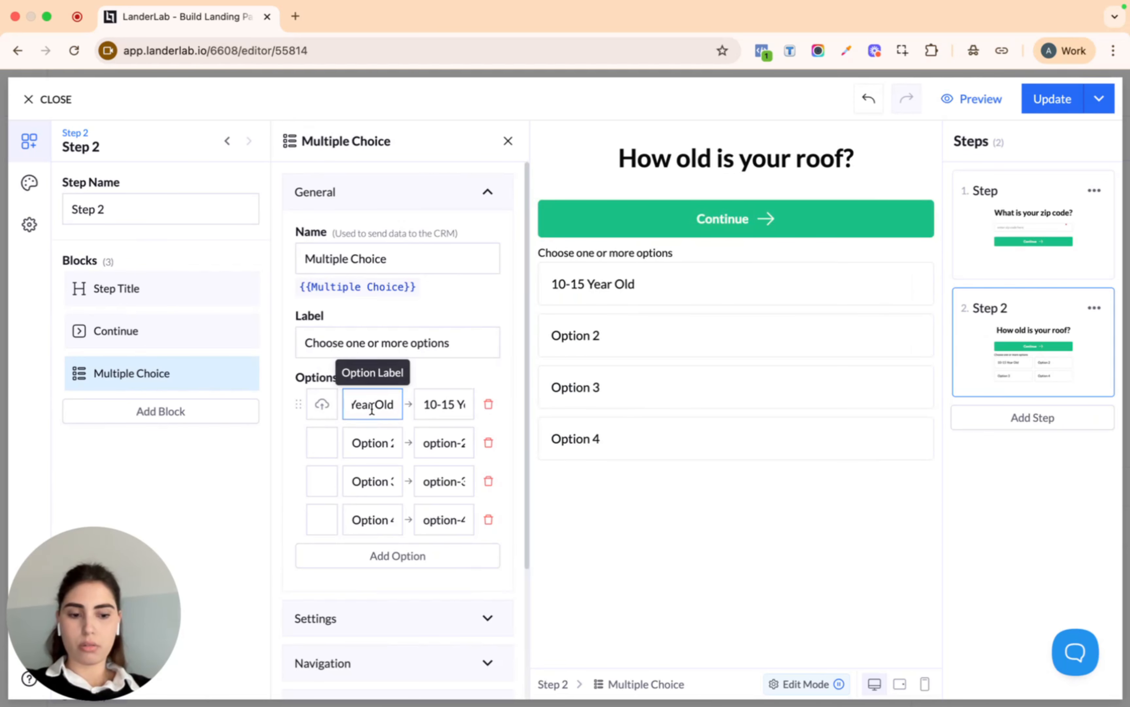
double_click(383, 442)
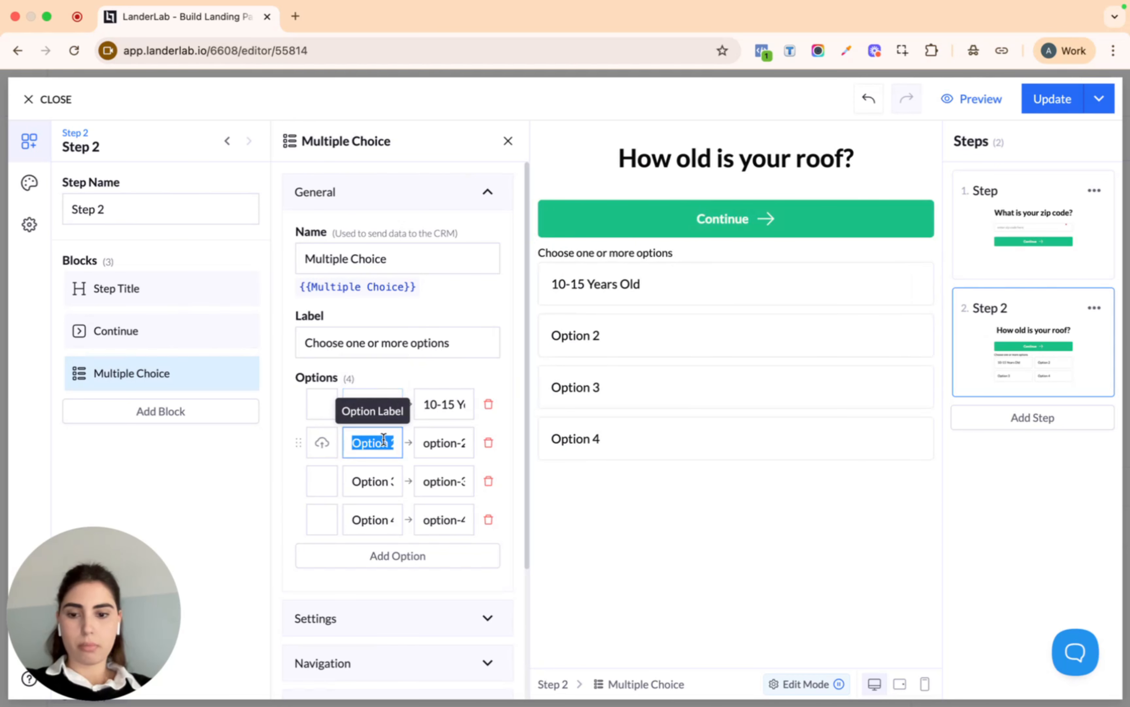
text(20)
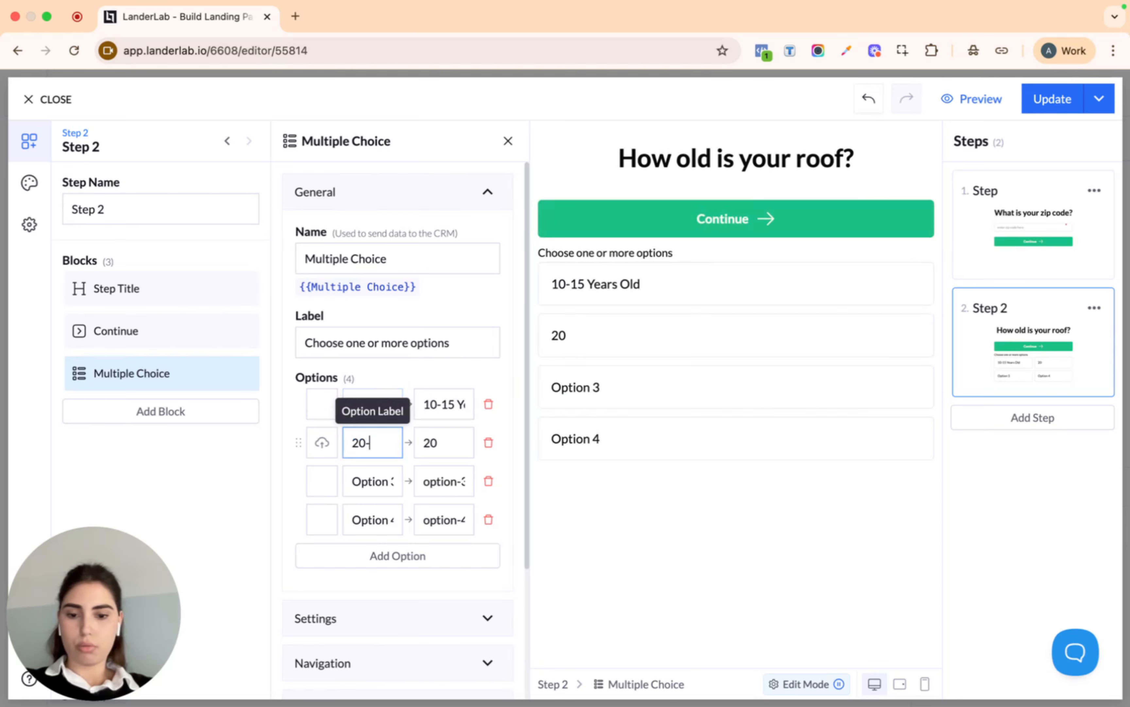
text(-25 Years old)
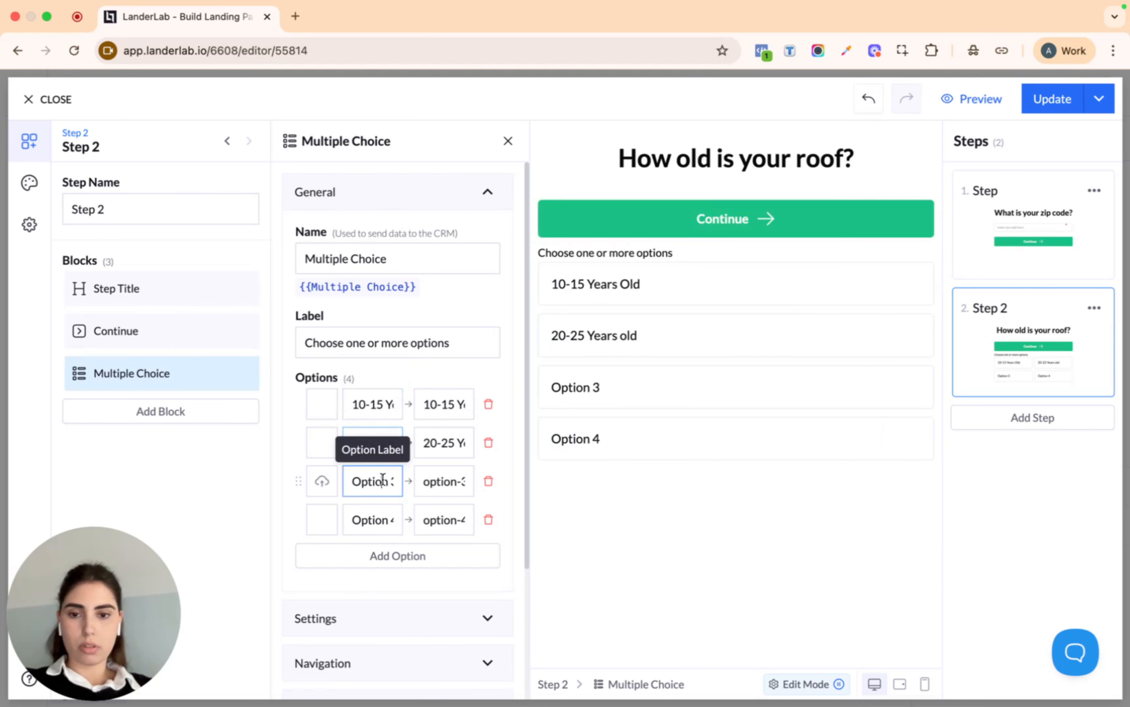
triple_click(372, 480)
text(No)
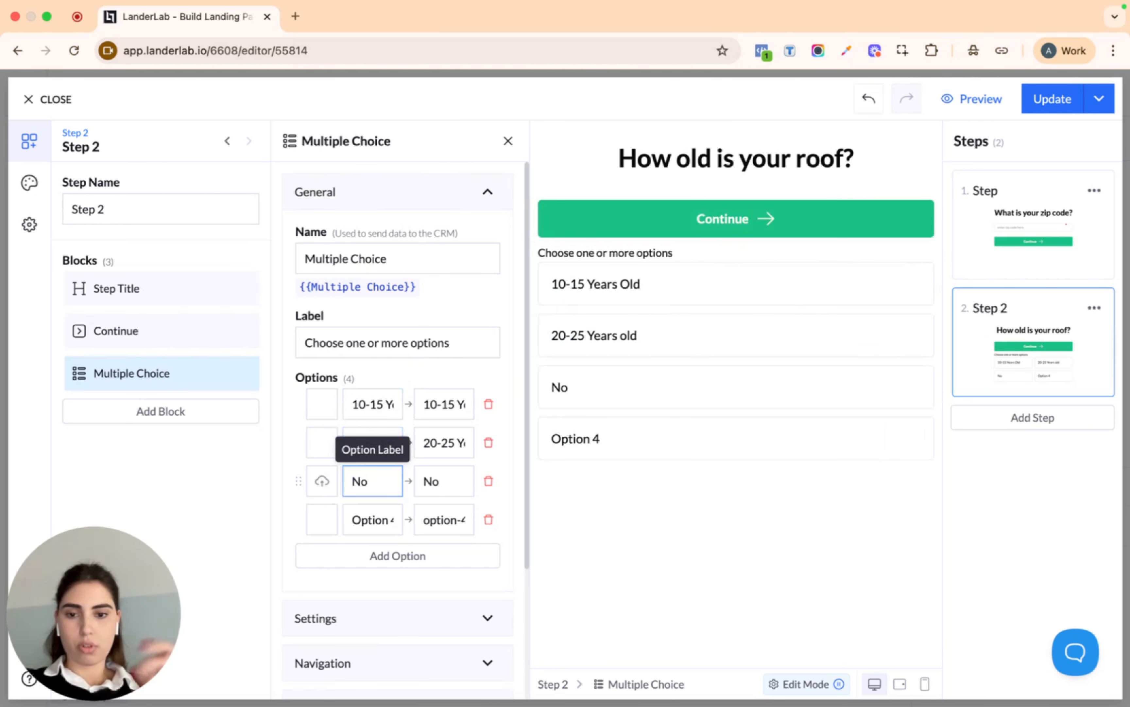
text(tu=)
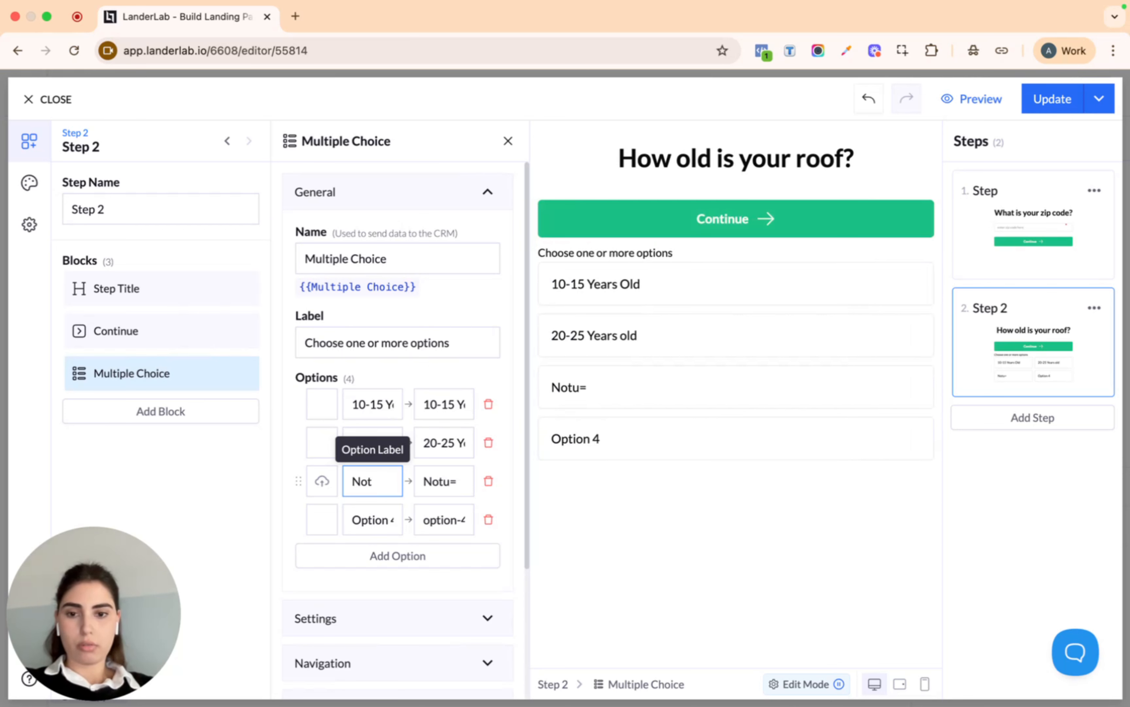
text( sure)
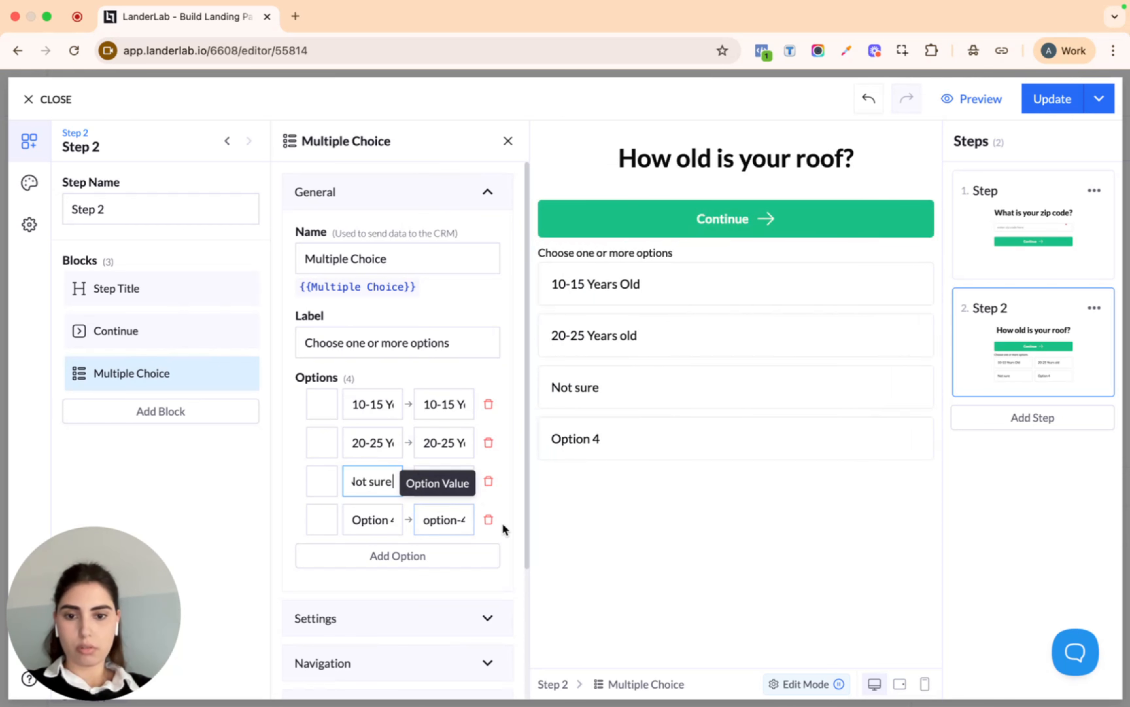
Delete the unused Option 4 and clear the answer-list label
click(490, 519)
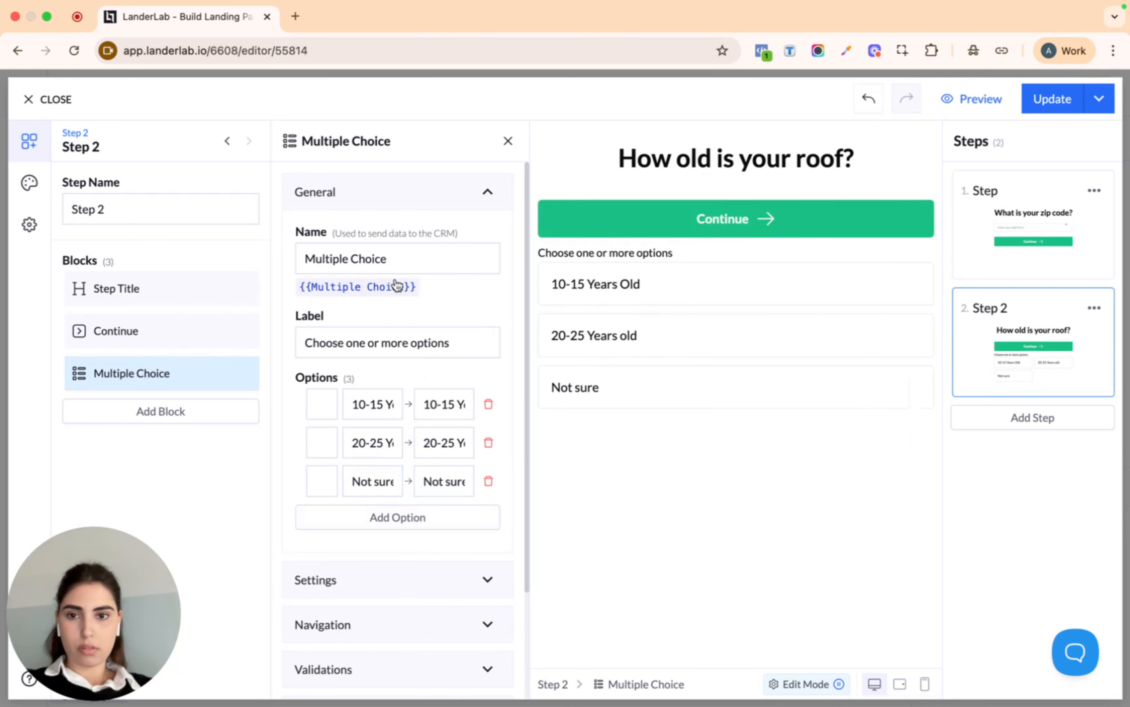
triple_click(409, 339)
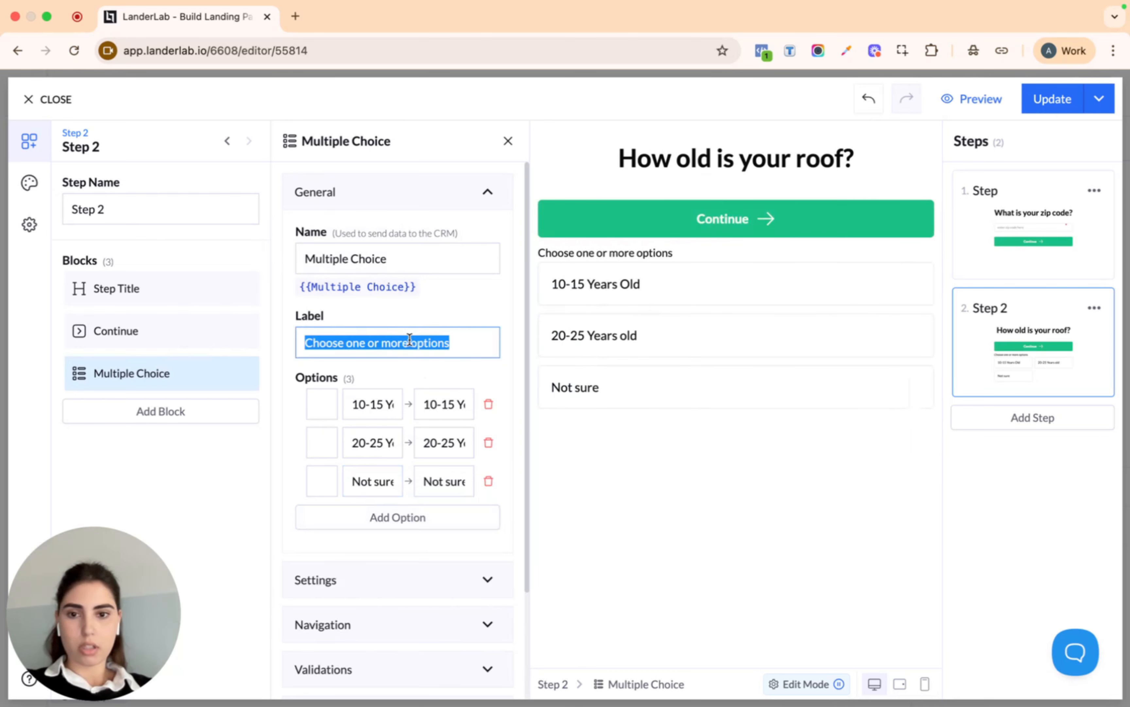
key(BackSpace)
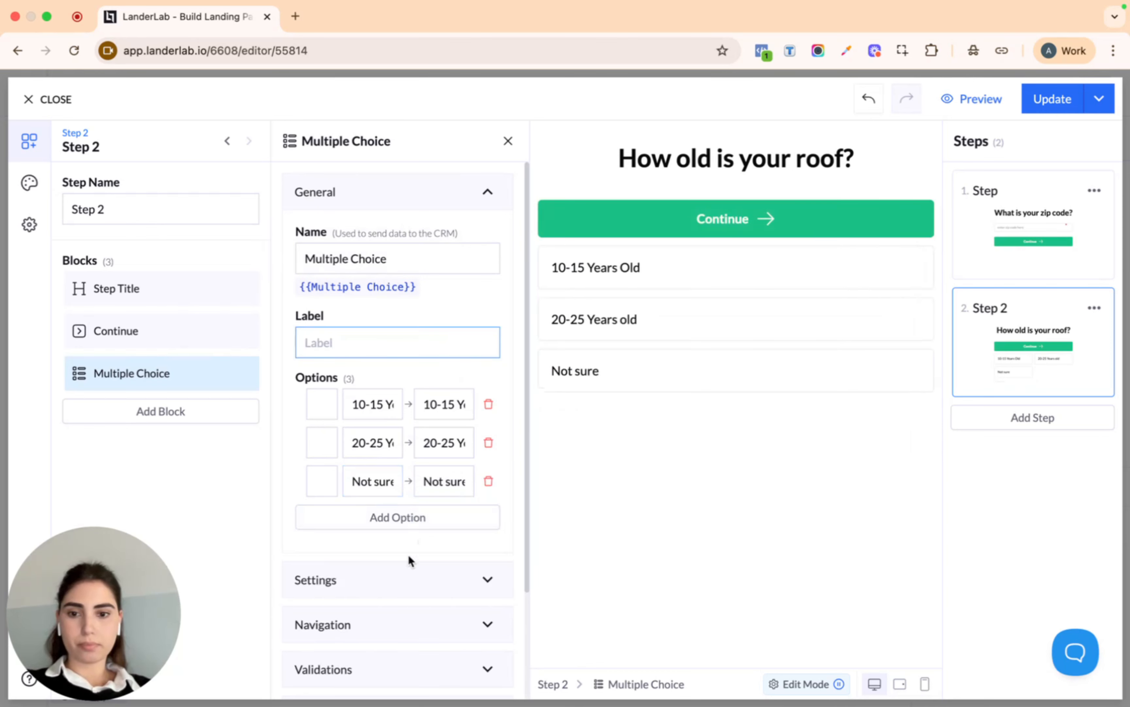
Set the answer list's navigation to Next Step with Navigate on Option Click turned on
click(392, 586)
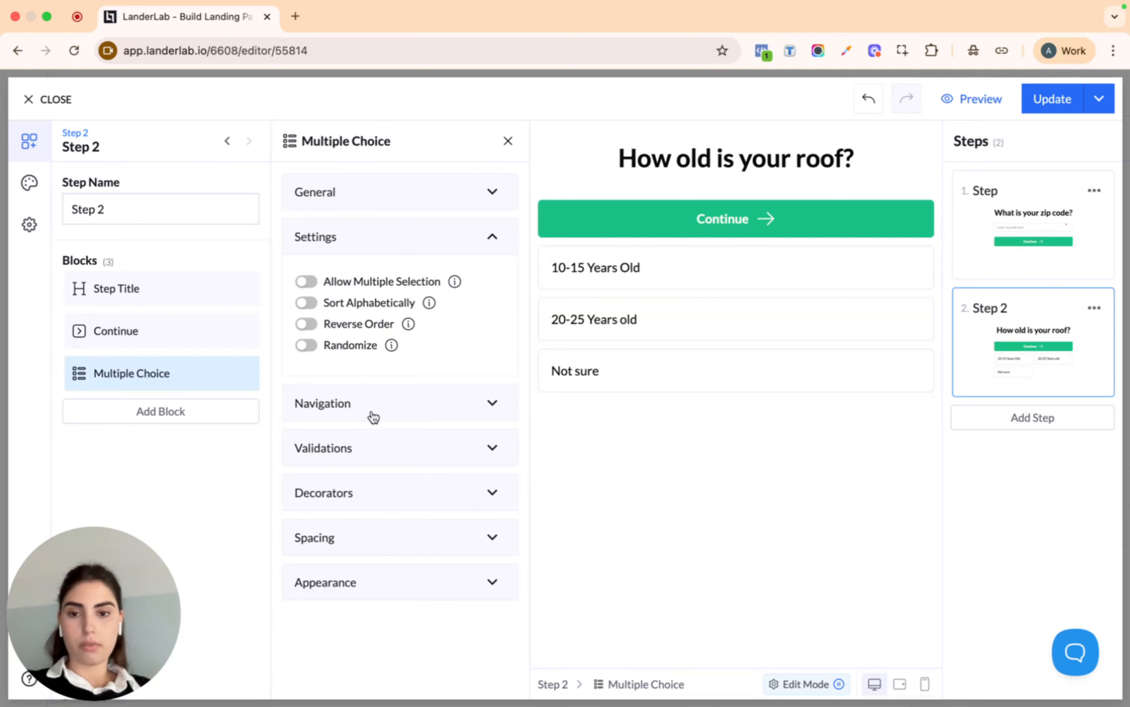
click(414, 404)
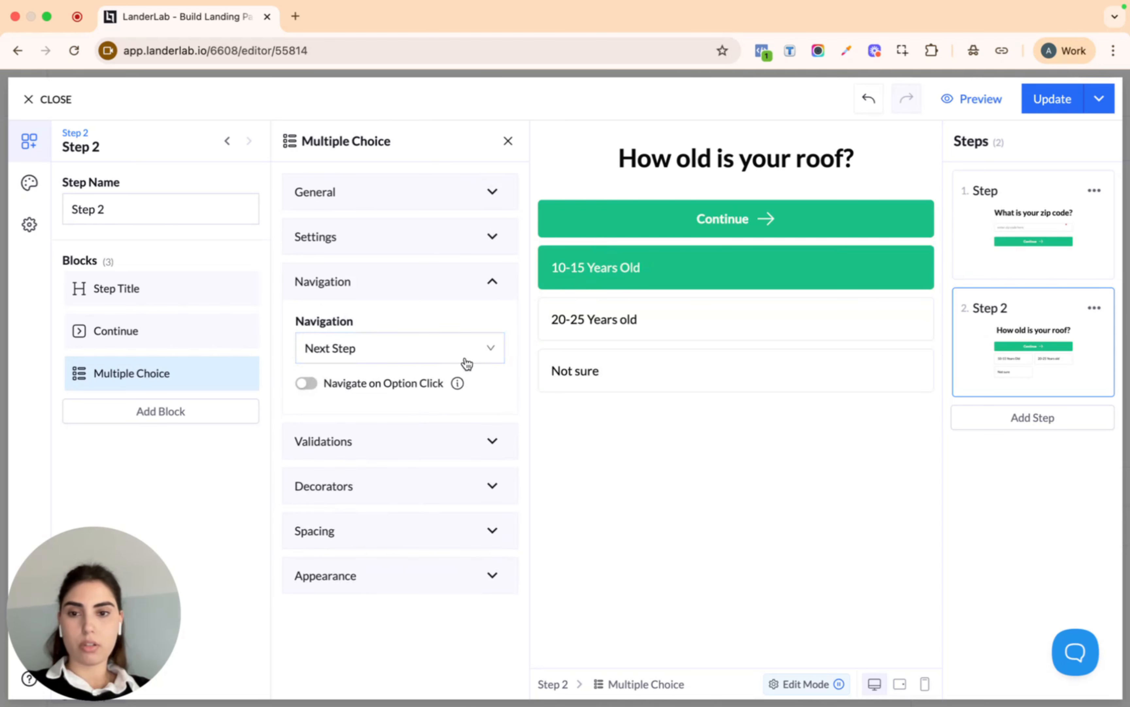
click(386, 353)
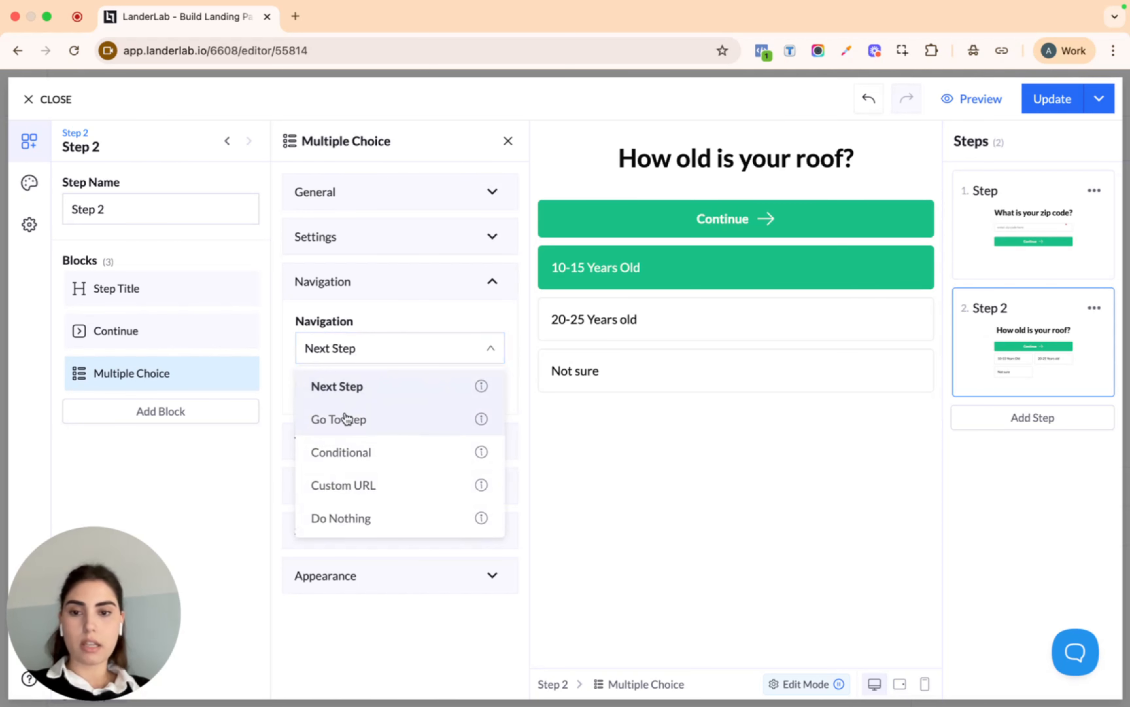
click(387, 429)
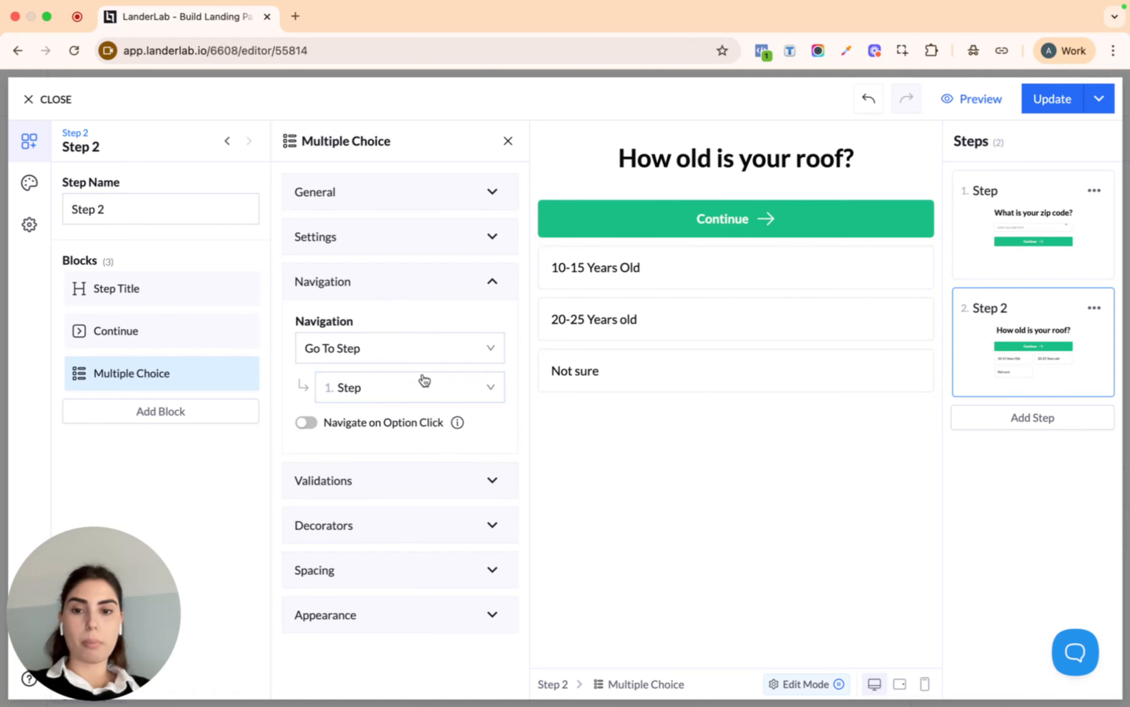
click(398, 393)
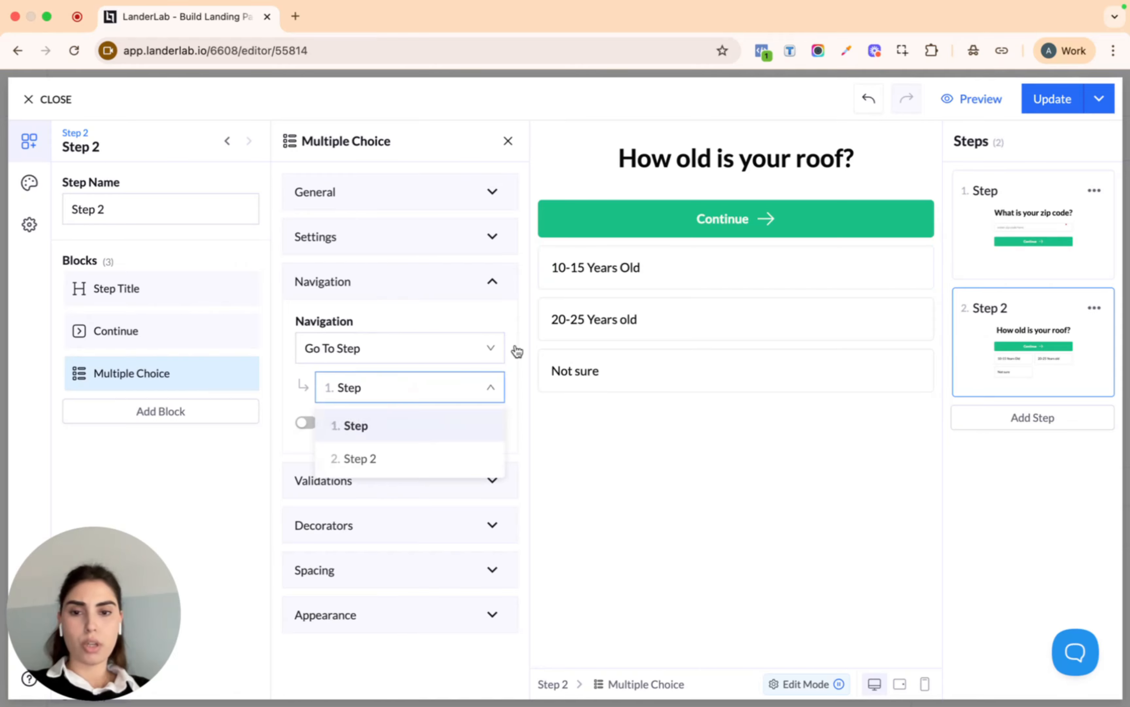
click(403, 397)
click(398, 359)
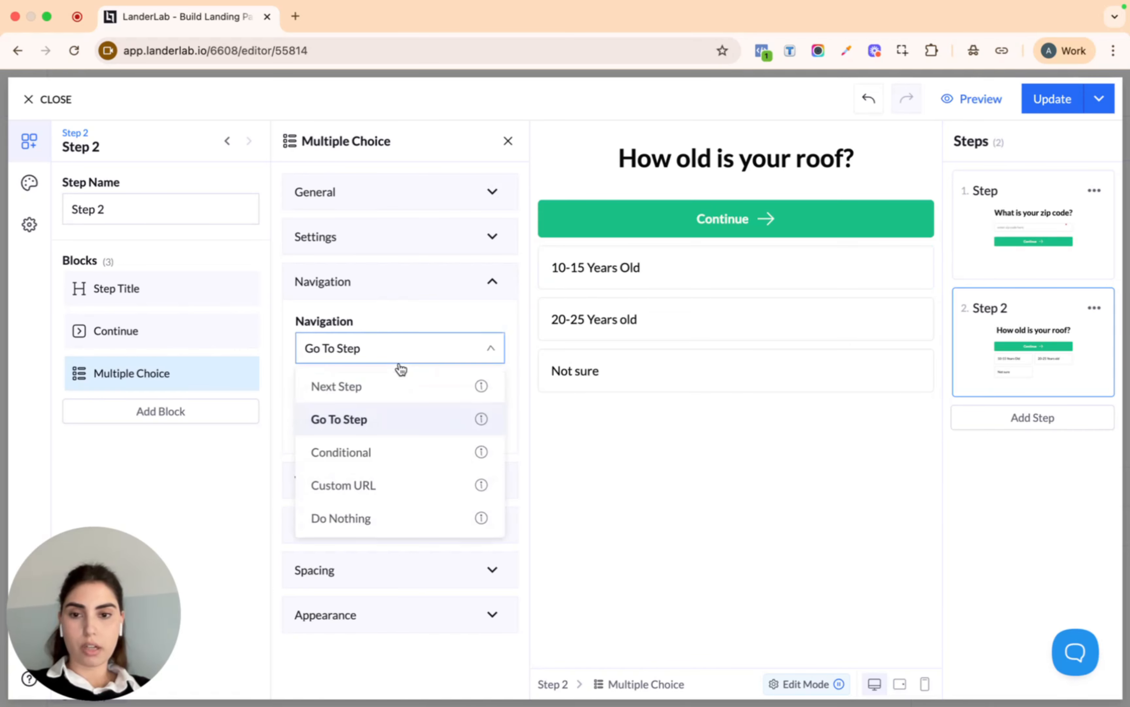
click(400, 384)
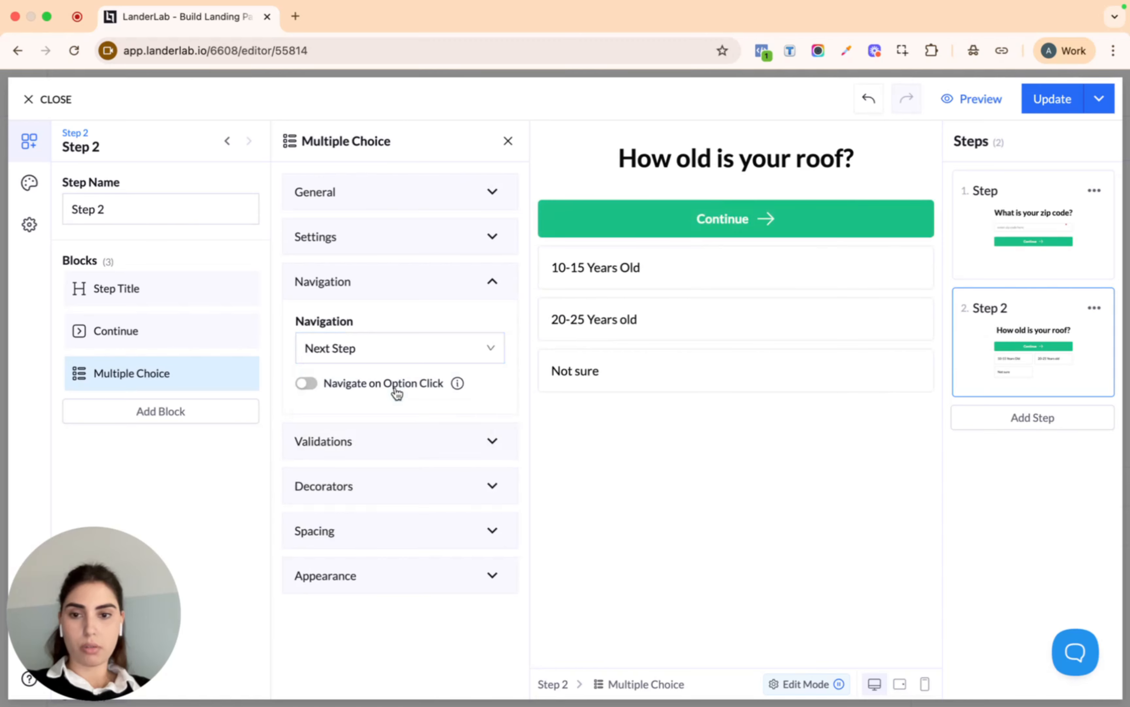
click(308, 387)
Turn on Required in the roof-age question's Validations
click(455, 441)
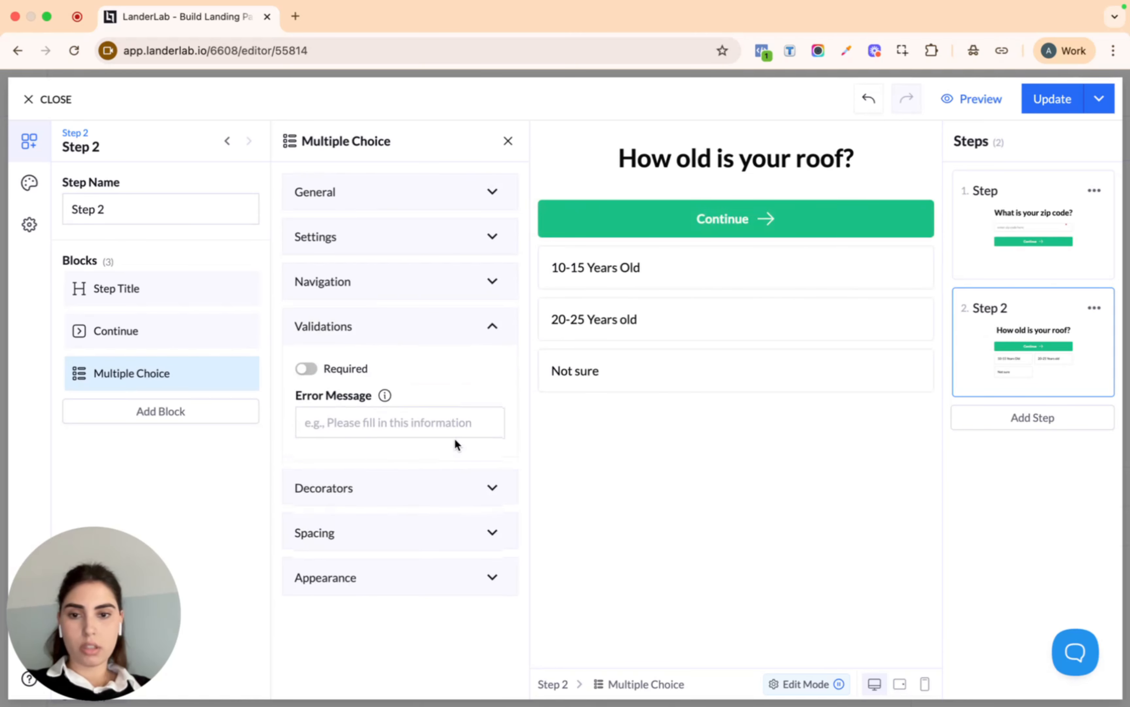
click(307, 369)
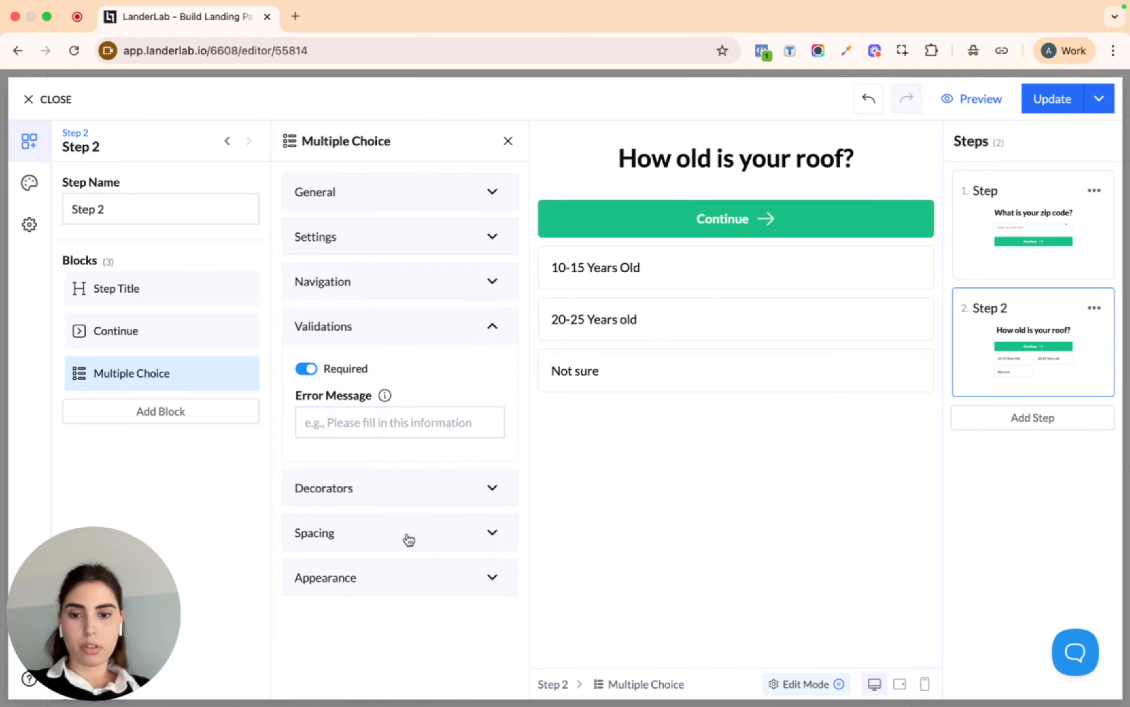
click(413, 589)
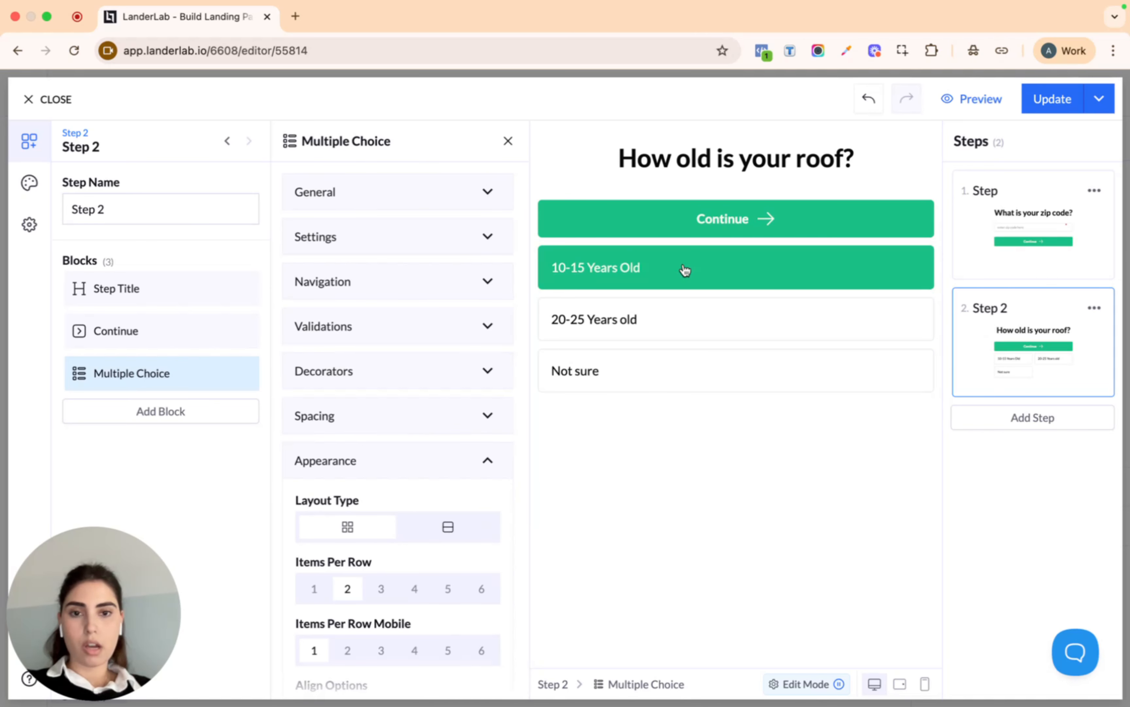
Set the answer layout to list and, after trying other presets, apply the Outline style
click(428, 535)
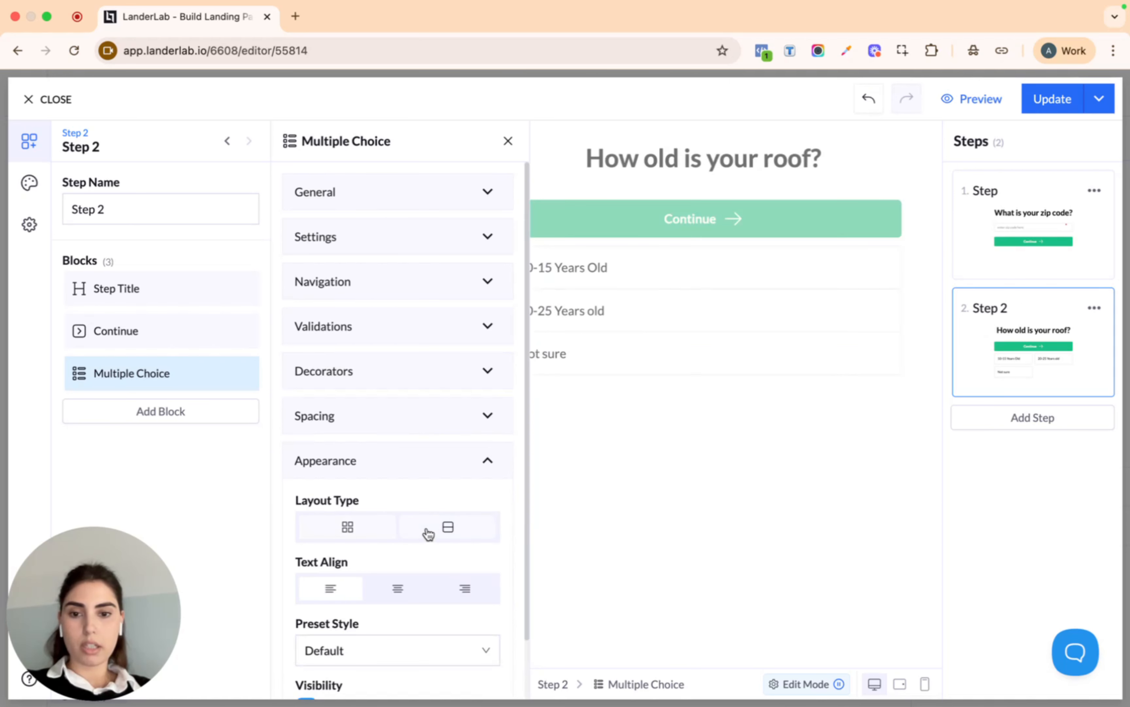
scroll(472, 559, down, 3)
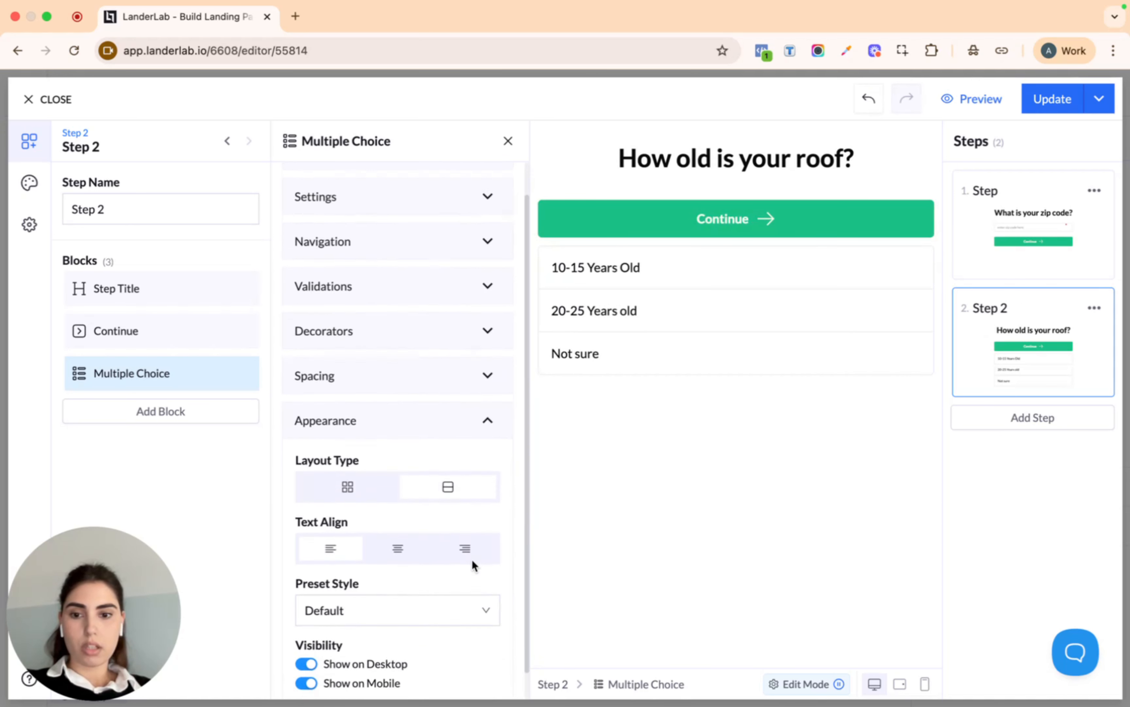
click(429, 597)
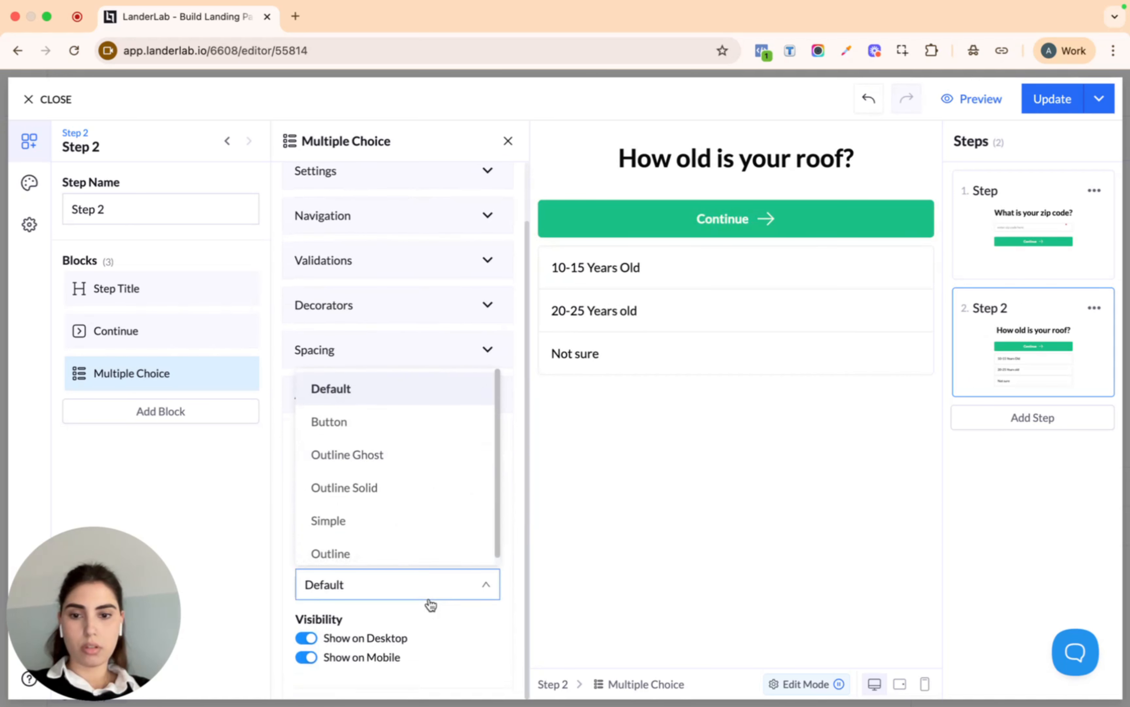
click(409, 450)
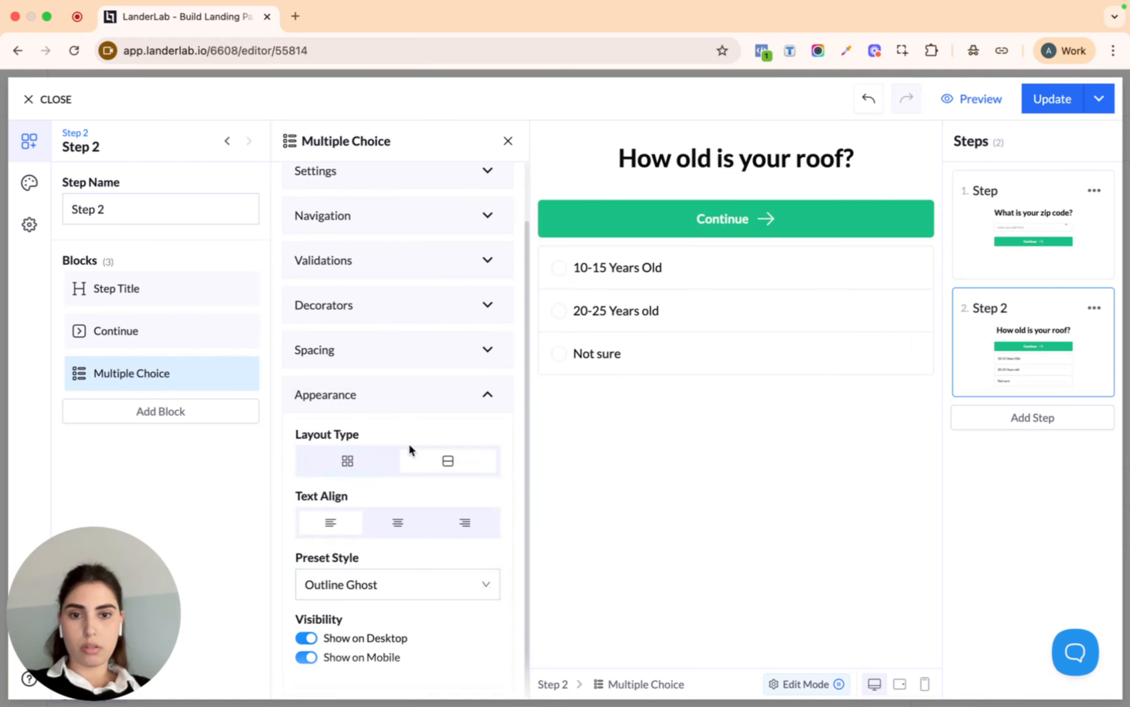
click(429, 584)
click(422, 484)
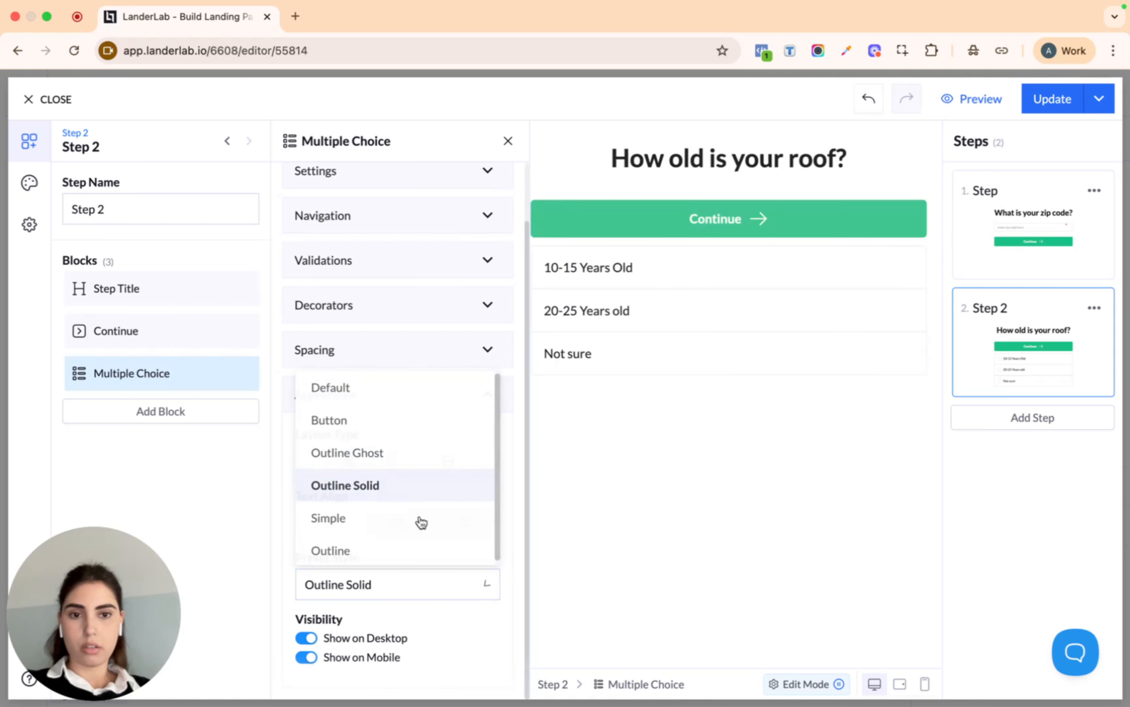
click(424, 589)
click(412, 514)
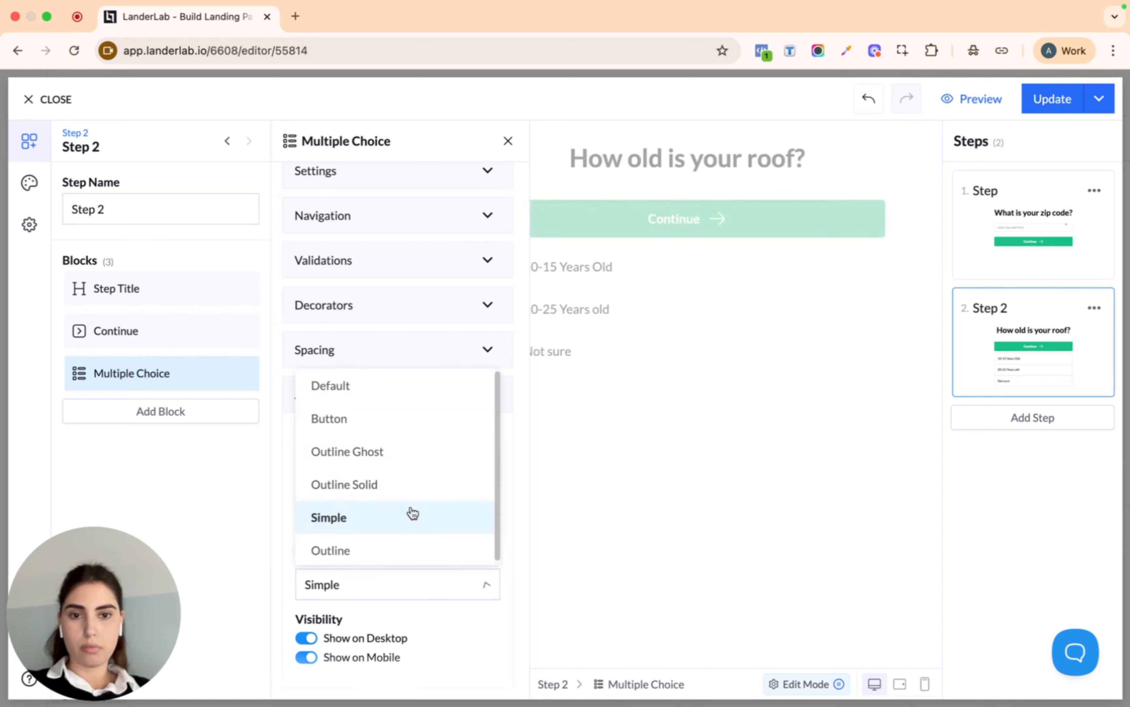
click(416, 579)
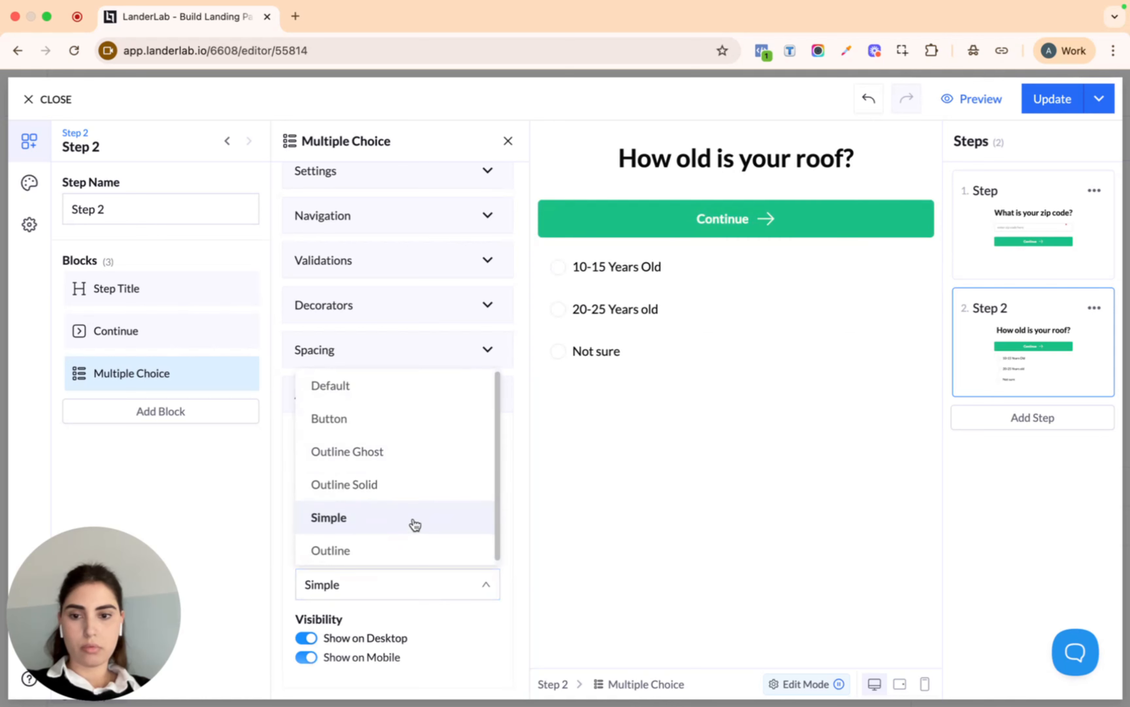
click(415, 539)
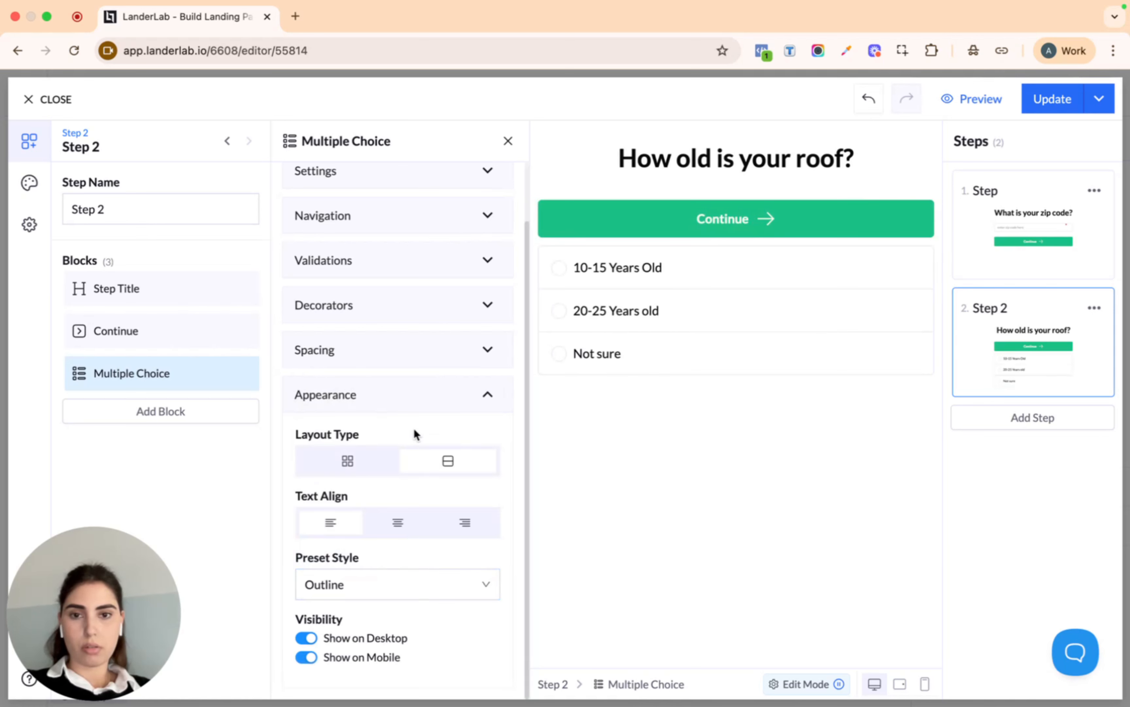
scroll(416, 435, up, 2)
Remove Step 2's Continue button, test the 10-15 Years Old answer, and add Step 3
click(243, 334)
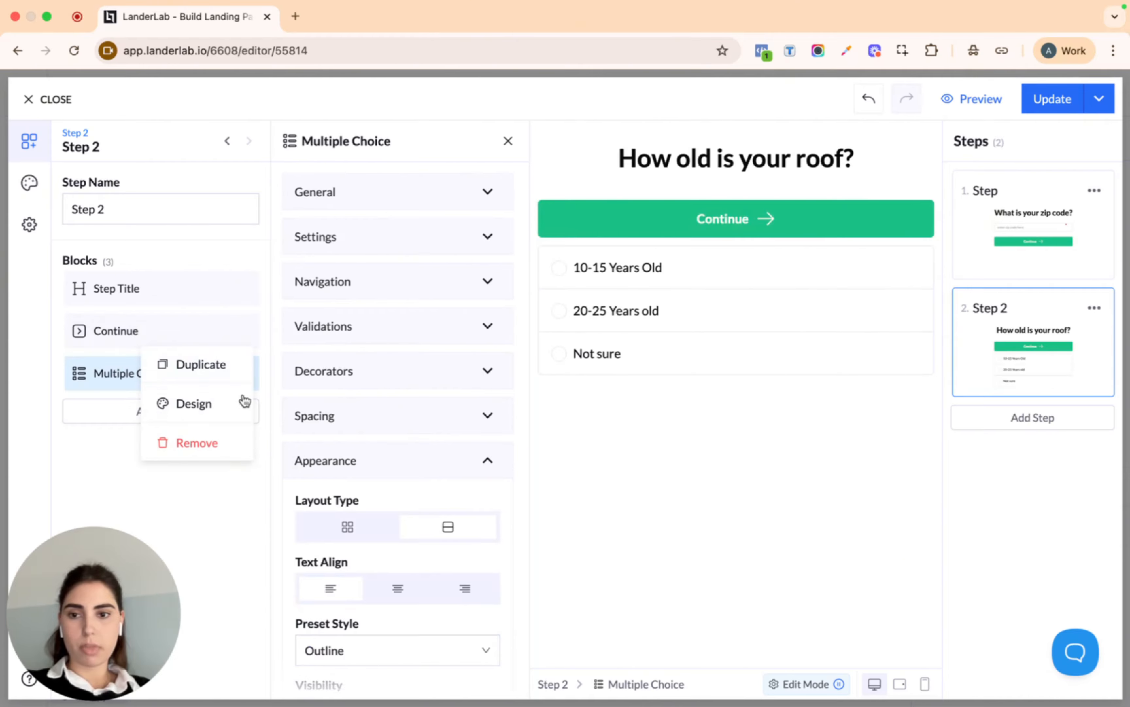
click(217, 446)
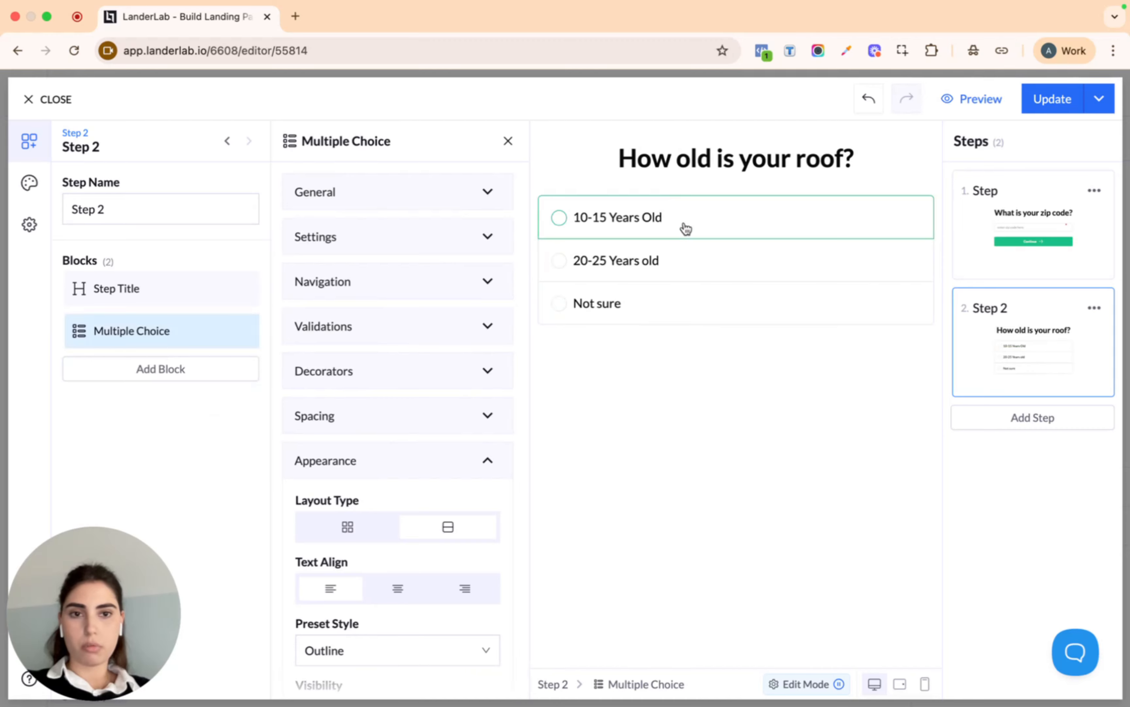
click(726, 214)
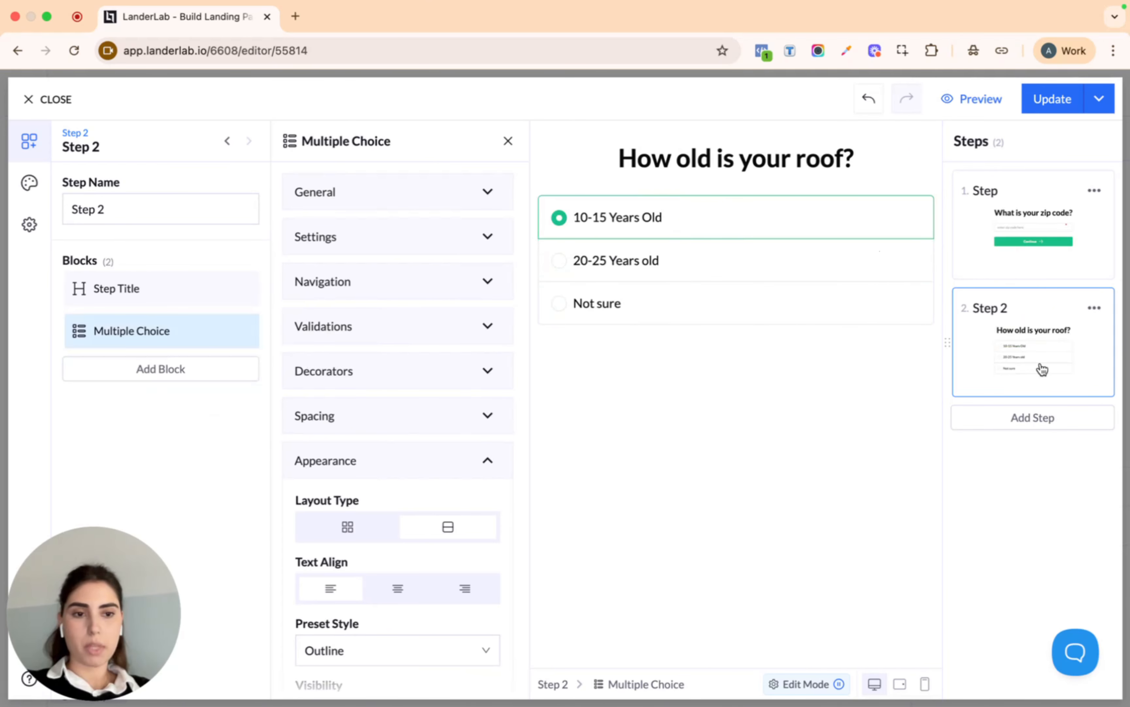
click(1057, 425)
Replace Step 3's placeholder title with 'What is your name?'
click(636, 173)
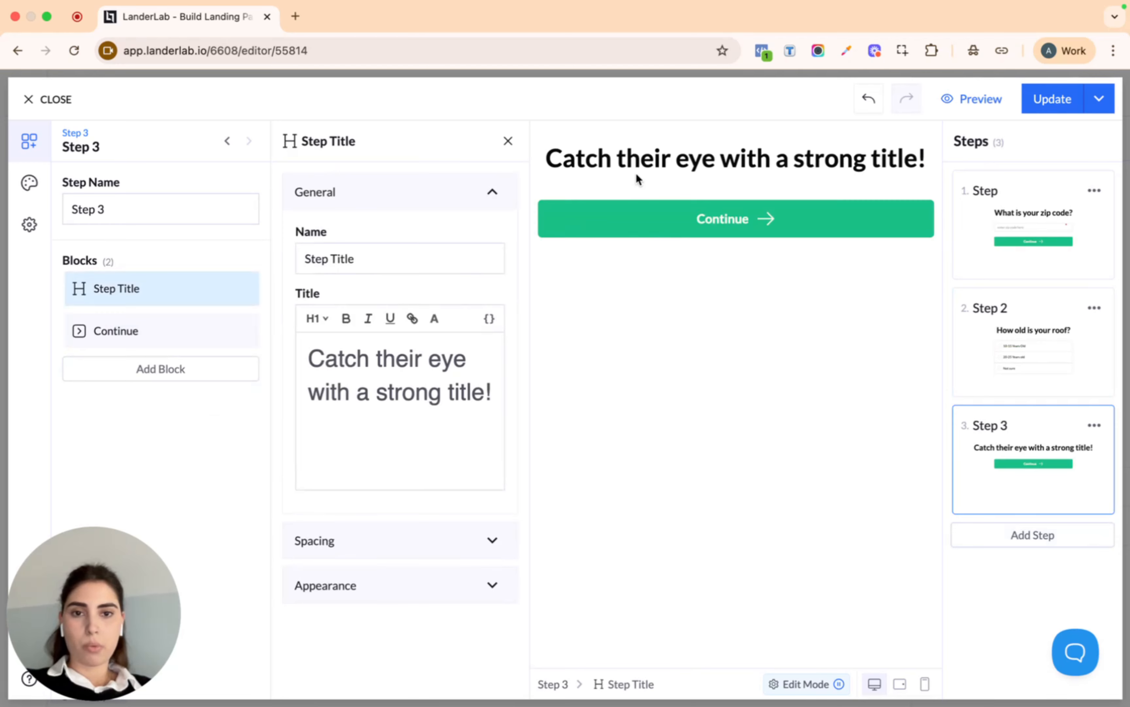
click(422, 369)
key(super+a)
text(W)
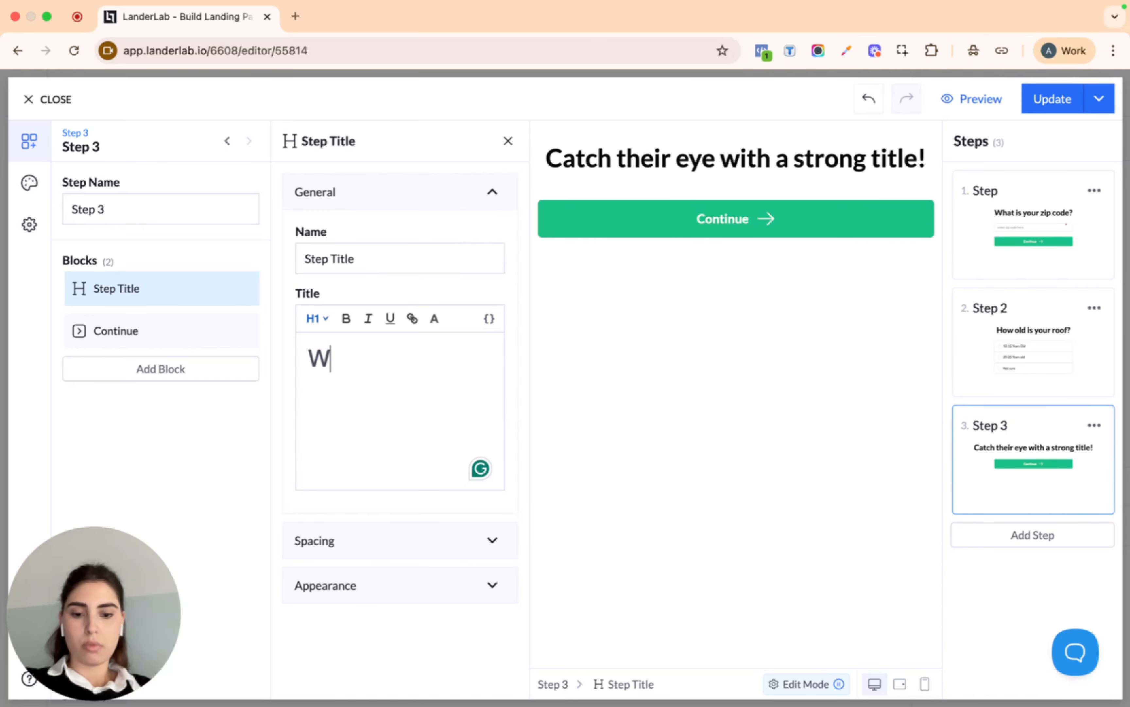
text(hat is your )
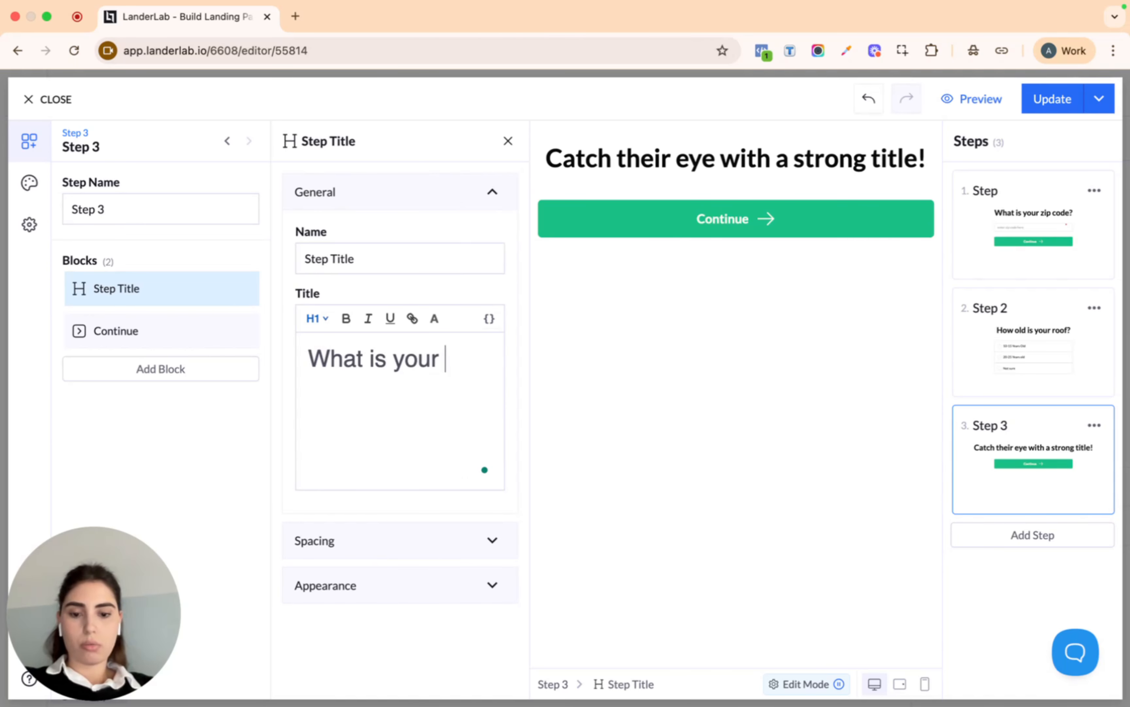
text(name?)
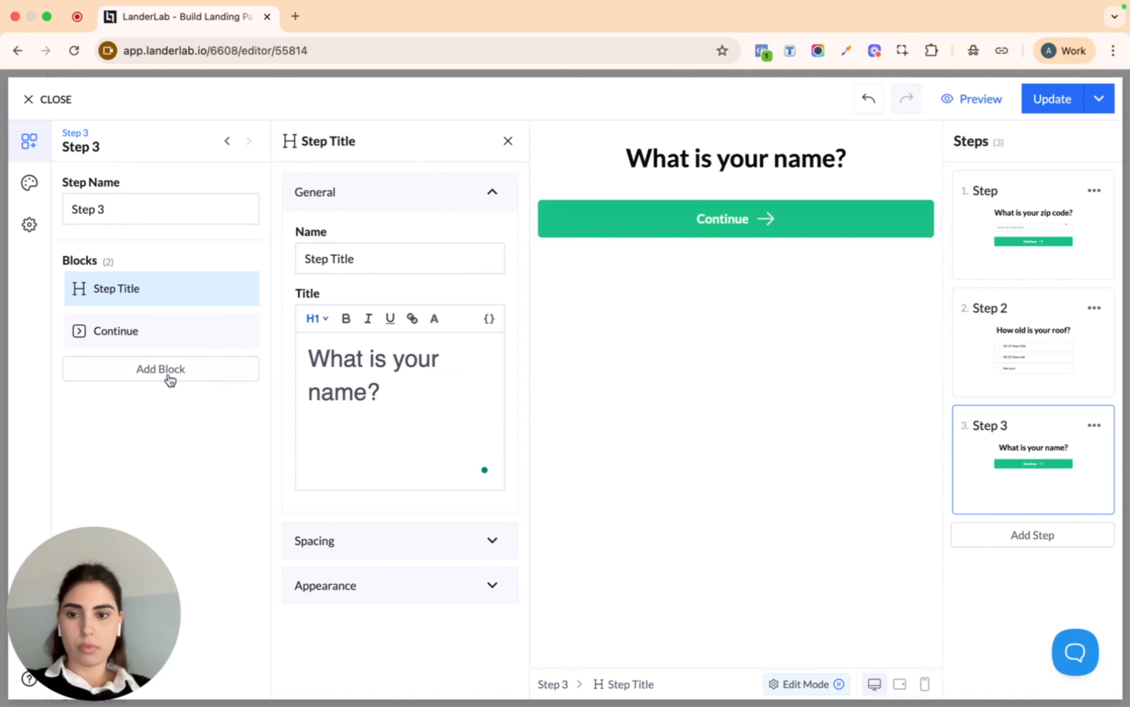
click(169, 374)
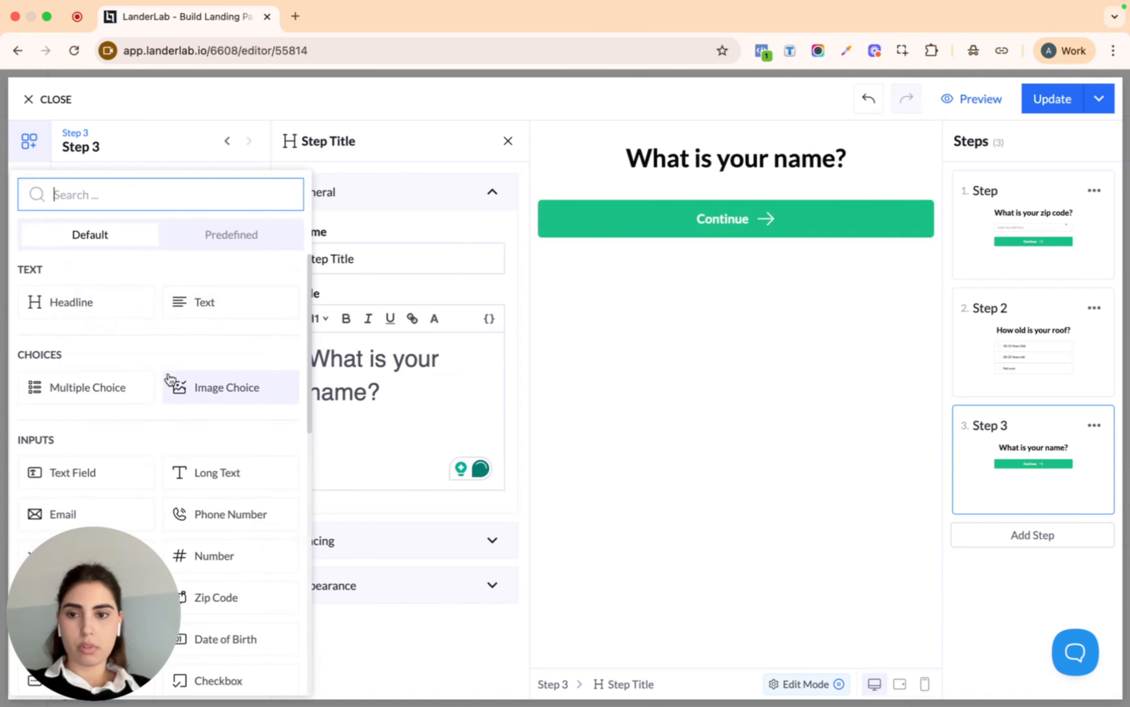
Add First Name and Last Name fields to Step 3 above Continue, then add Step 4
click(231, 242)
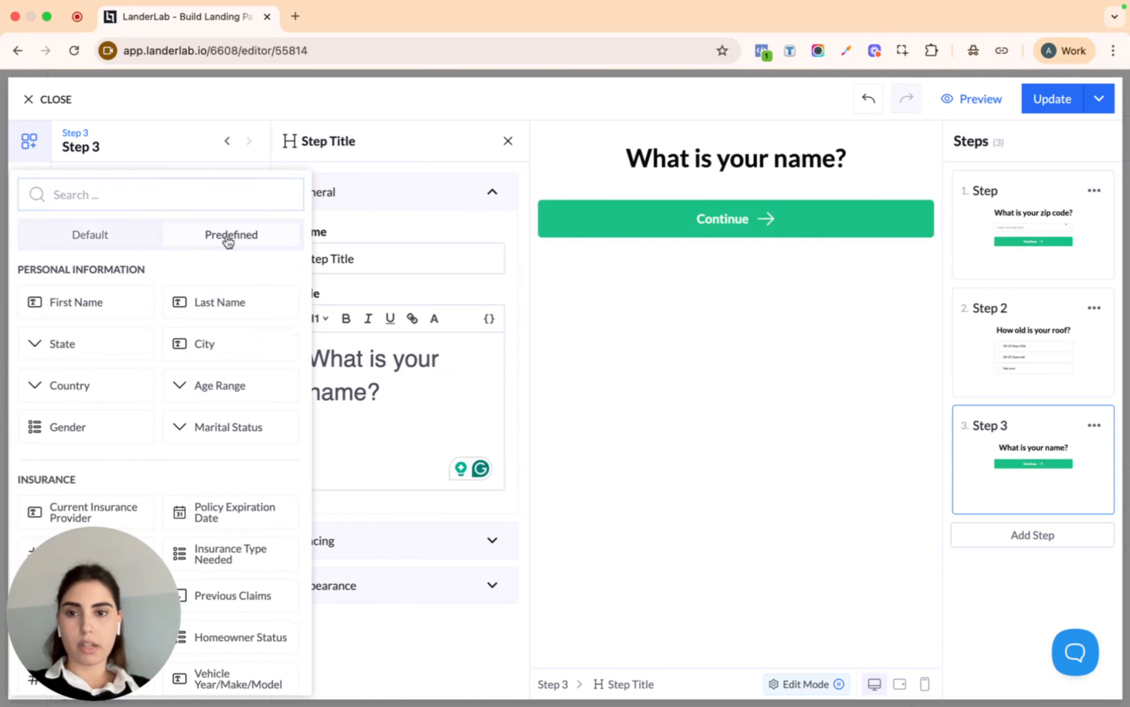
click(88, 310)
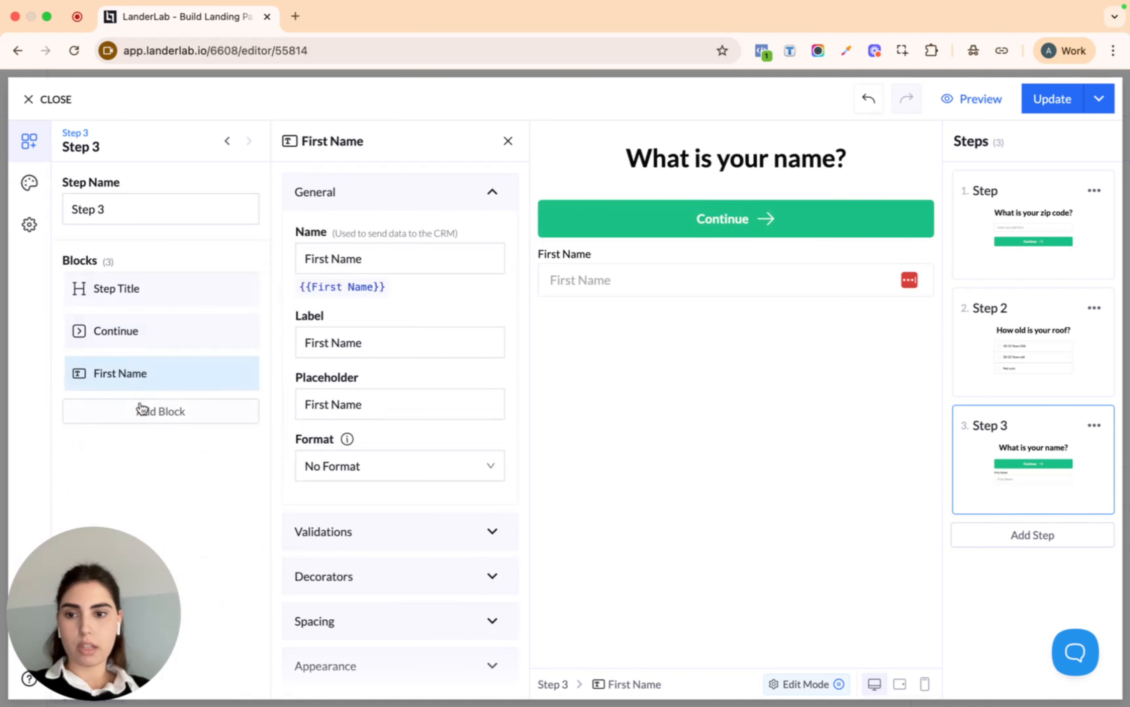
click(159, 409)
click(260, 236)
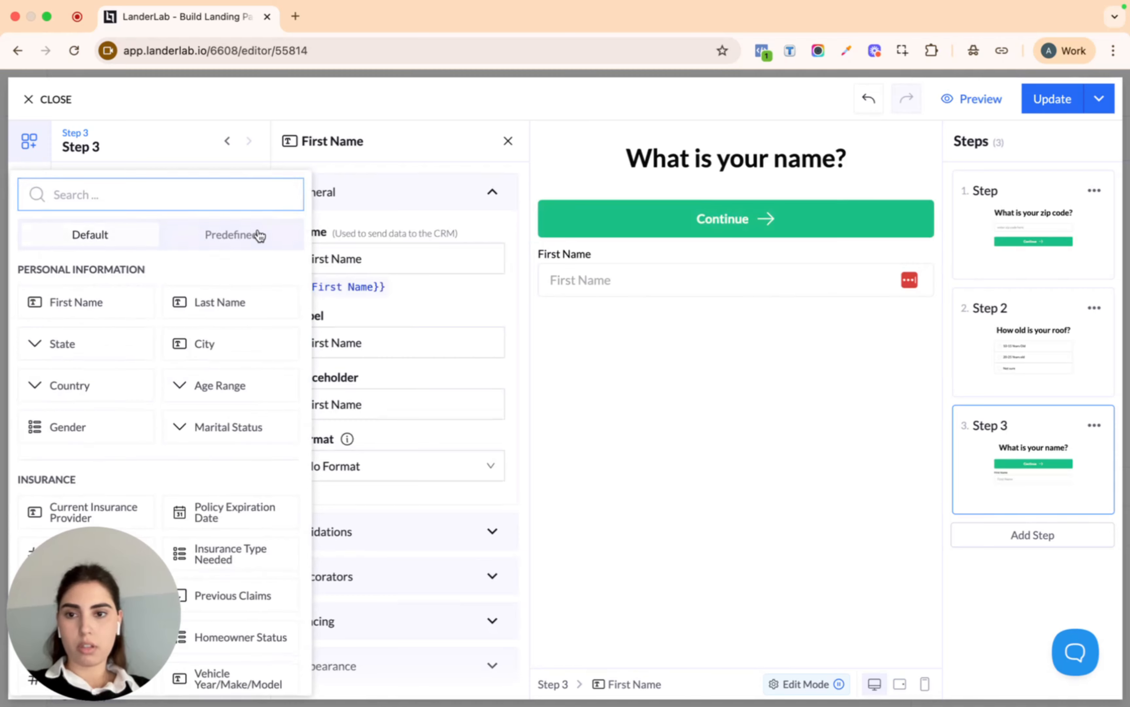
click(197, 312)
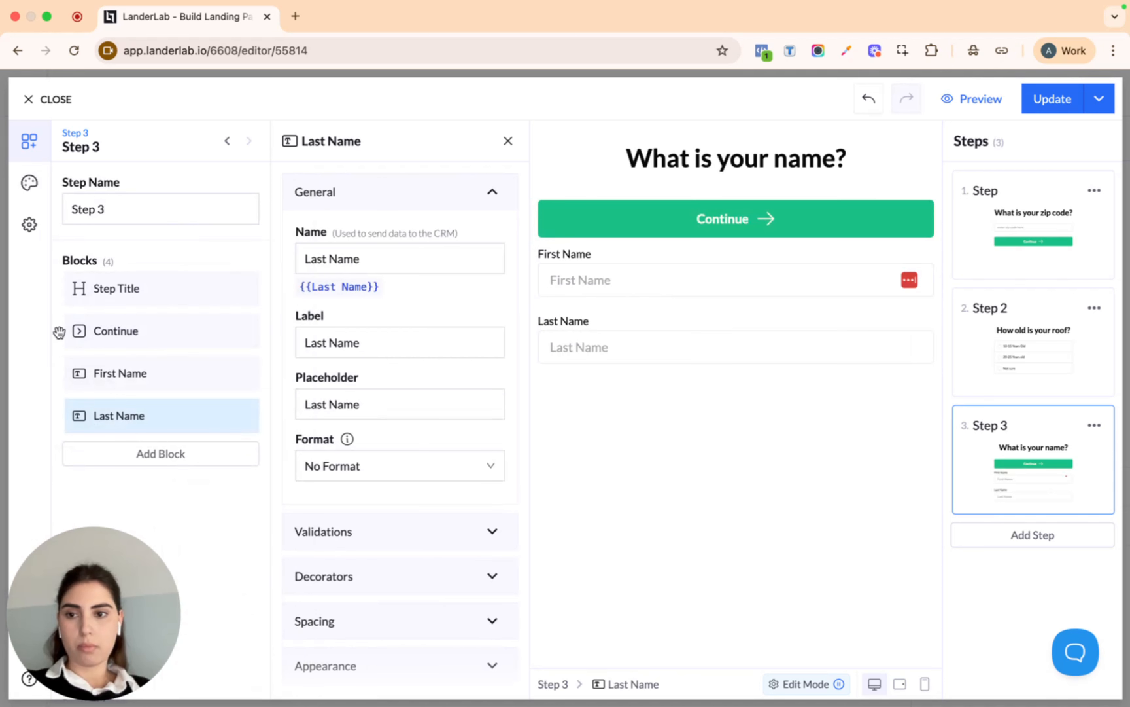
drag(57, 331, 57, 421)
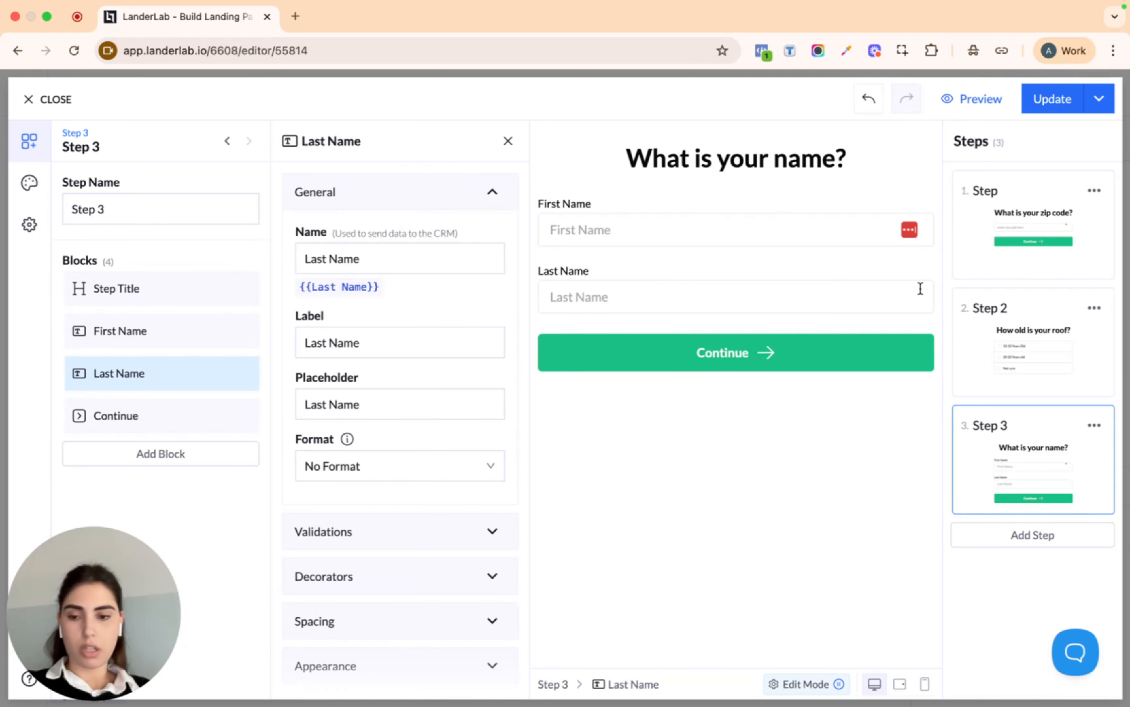
click(1036, 537)
Retitle Step 4 'What is the best email and phone number to reach out to you?'
click(770, 176)
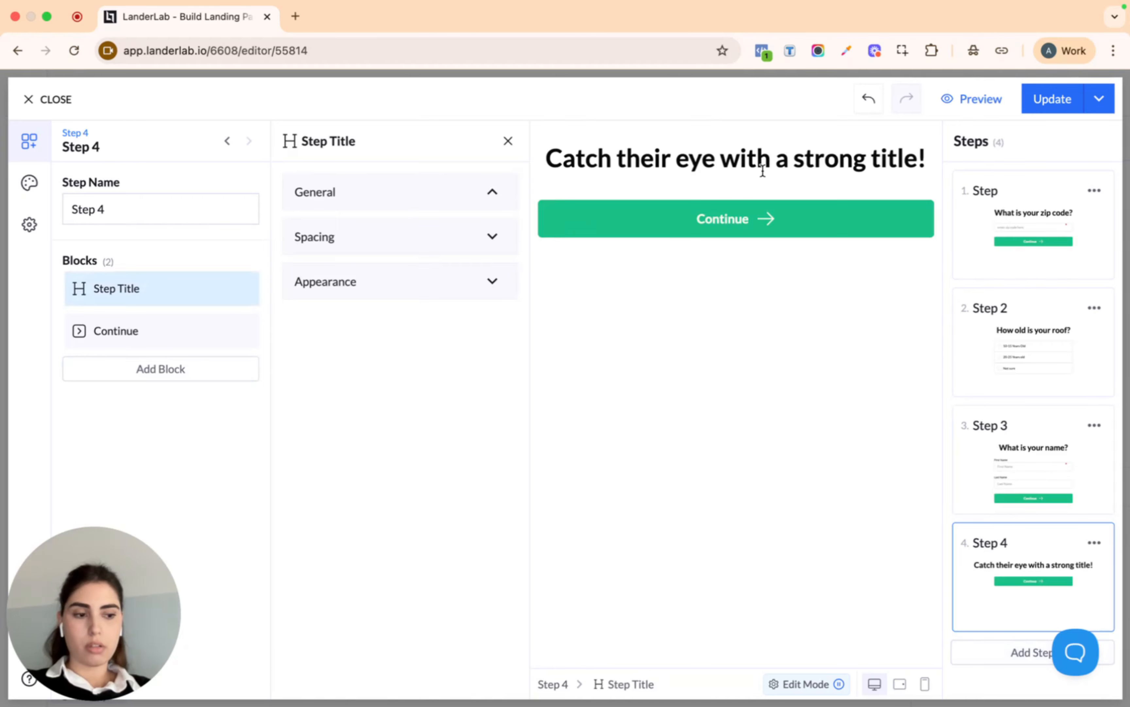
triple_click(397, 370)
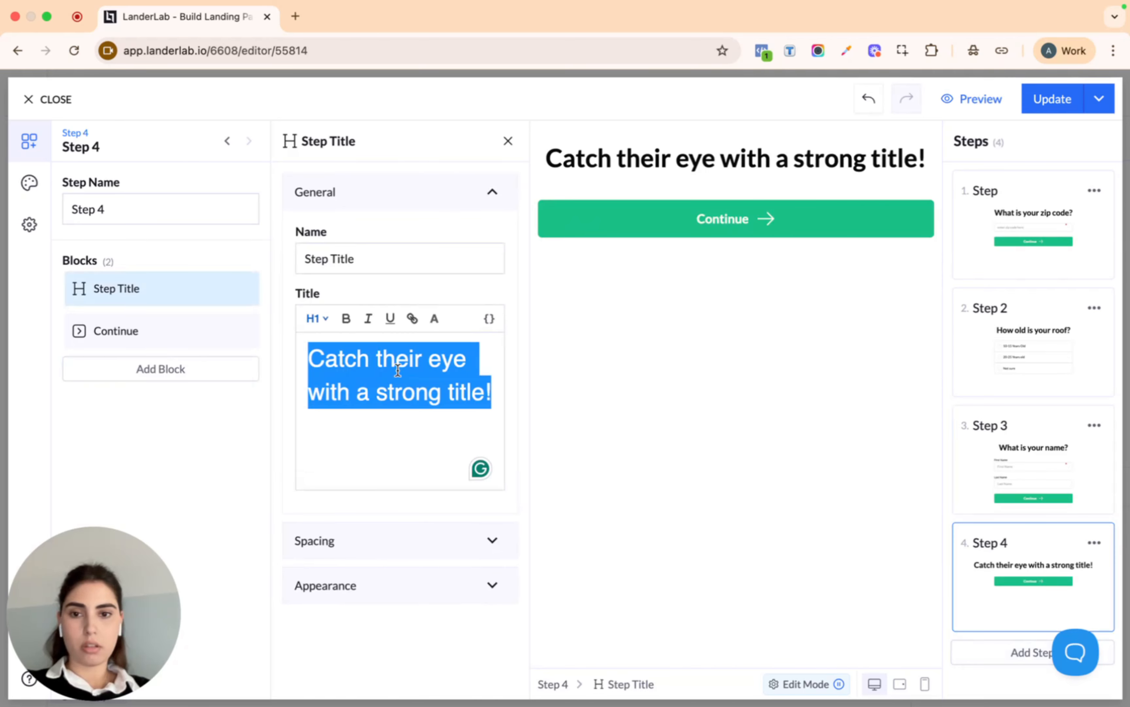
text(WH)
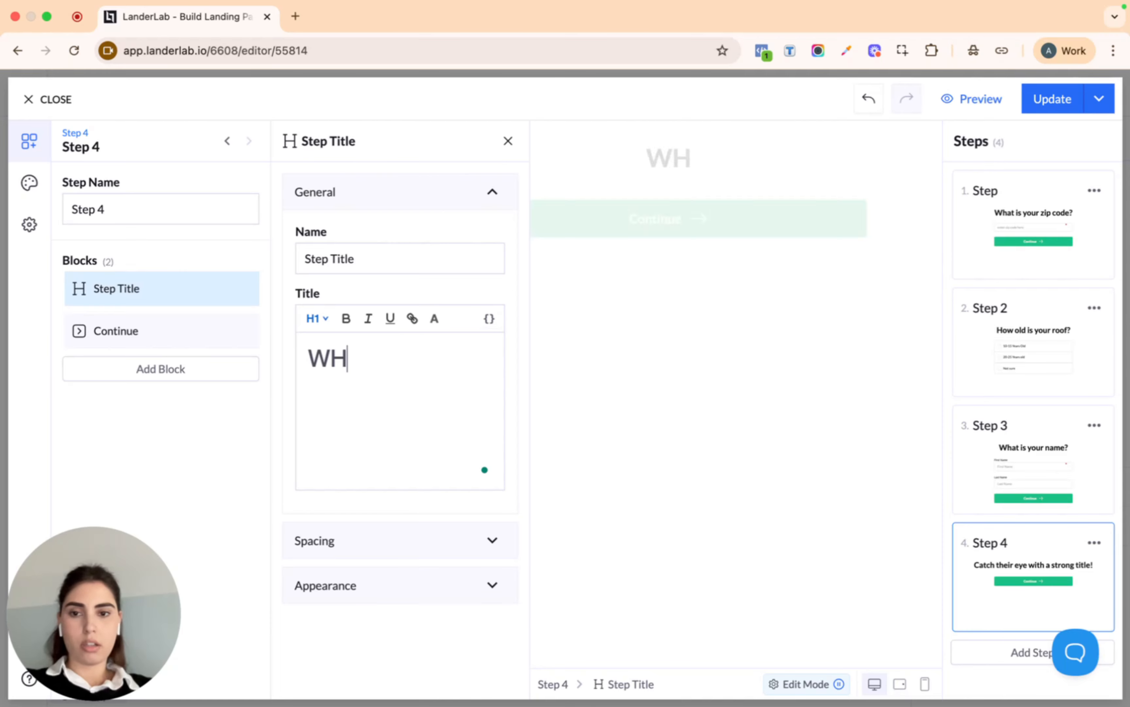
key(BackSpace)
text(hat i)
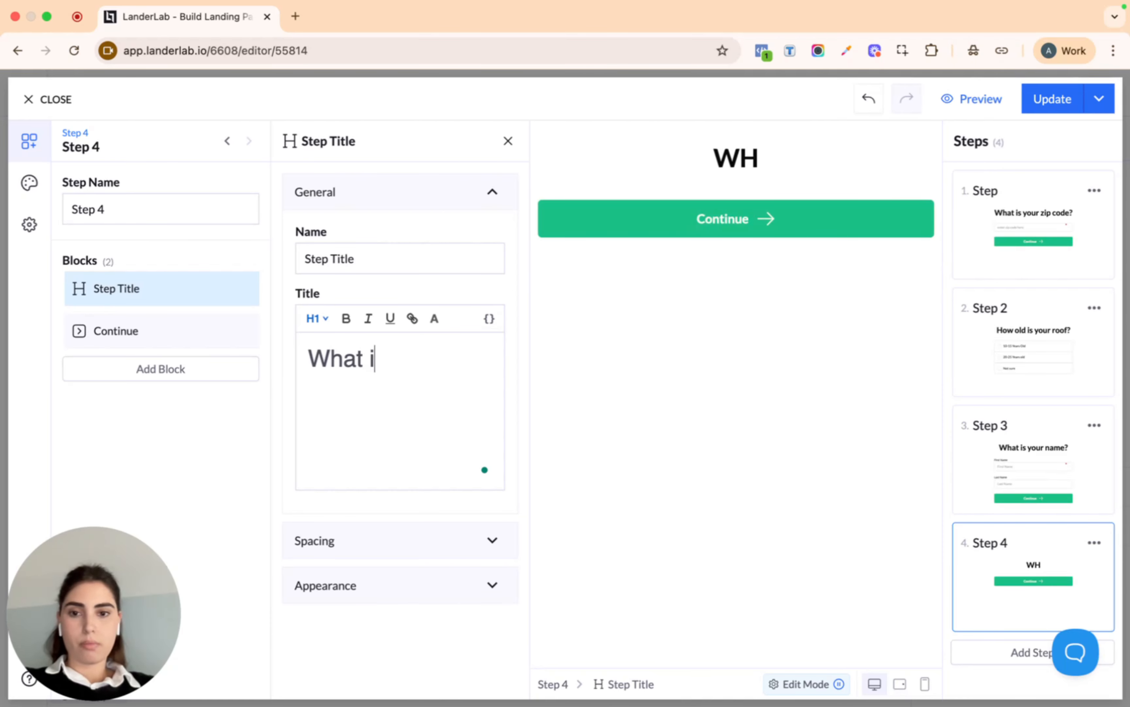
text(s the best em)
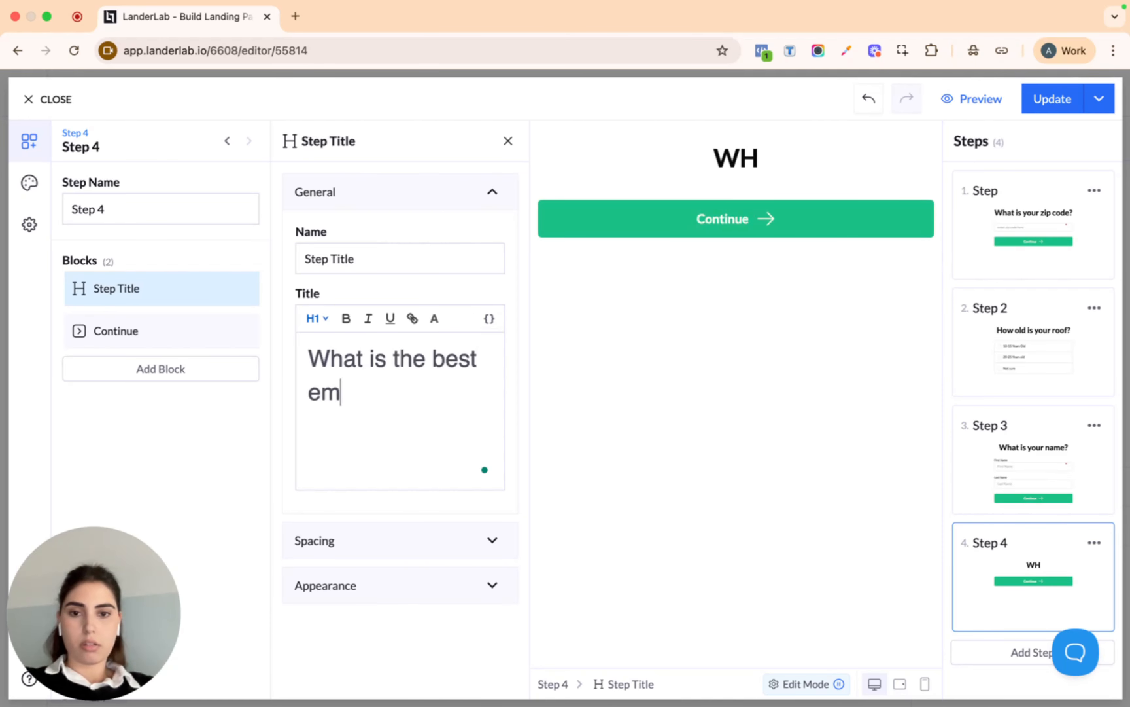
text(ail and phone)
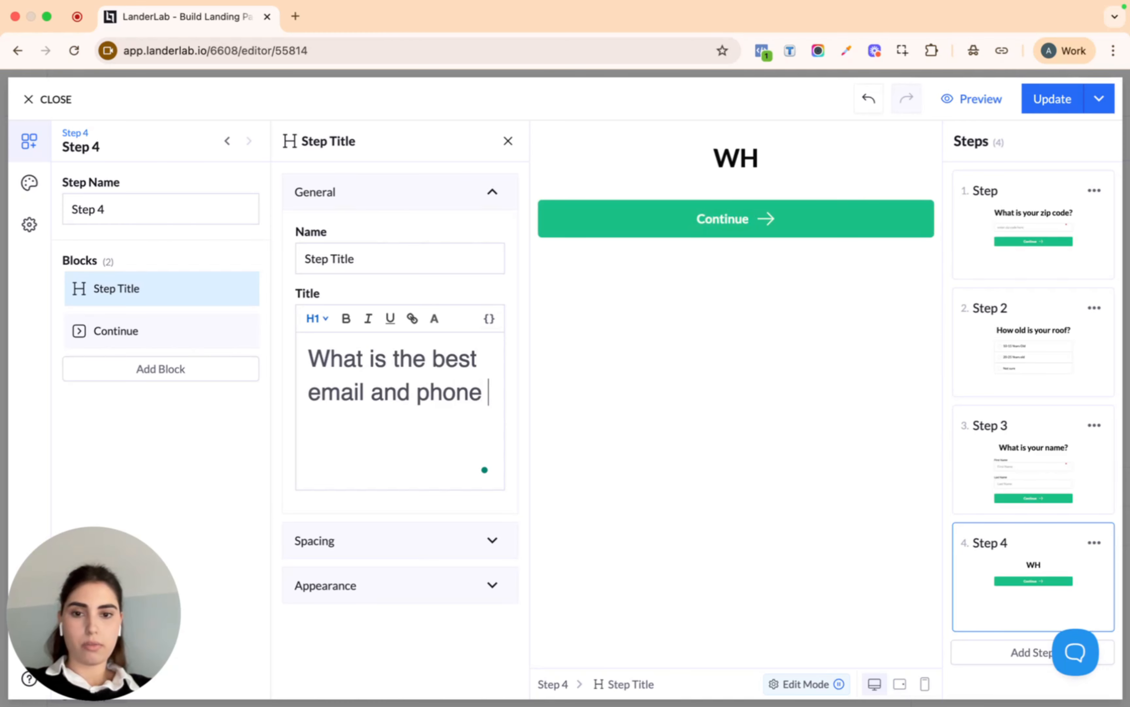
text( number to)
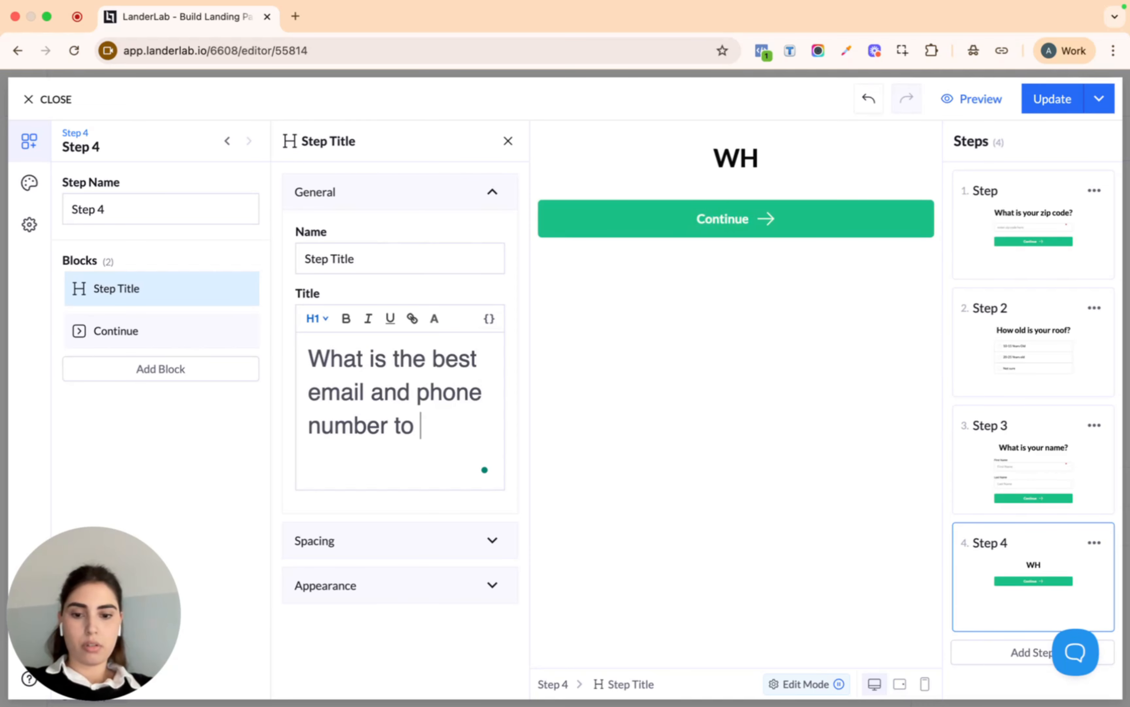
text( reach out to )
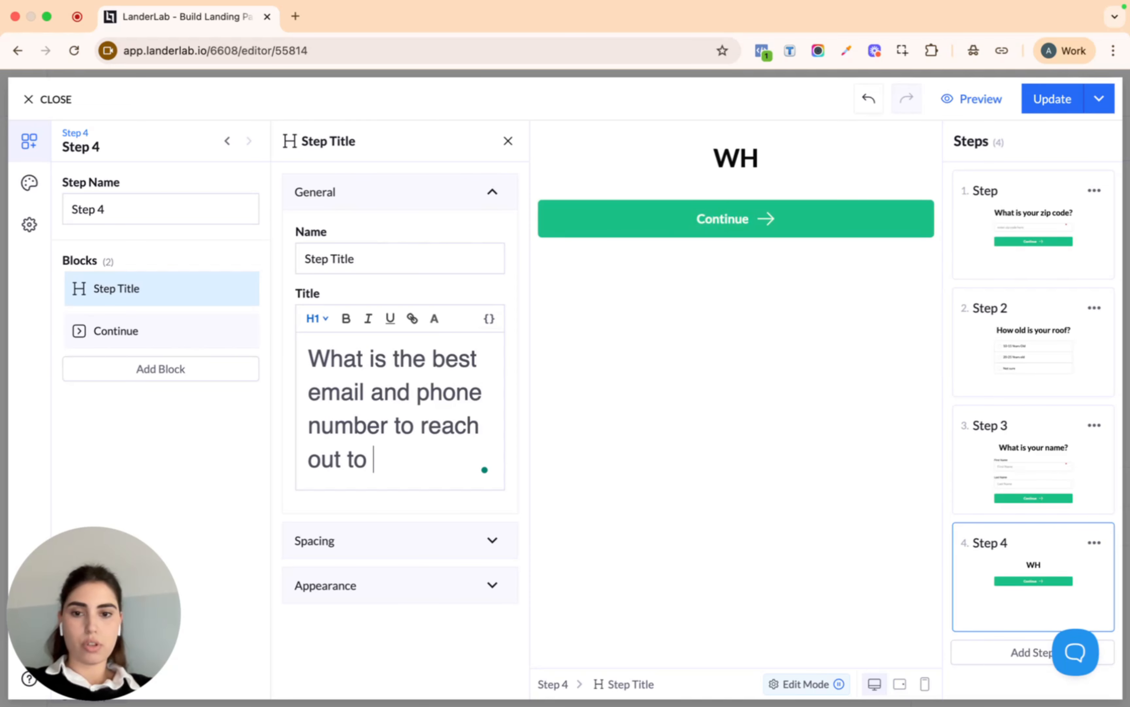
text(yu)
text(ou?)
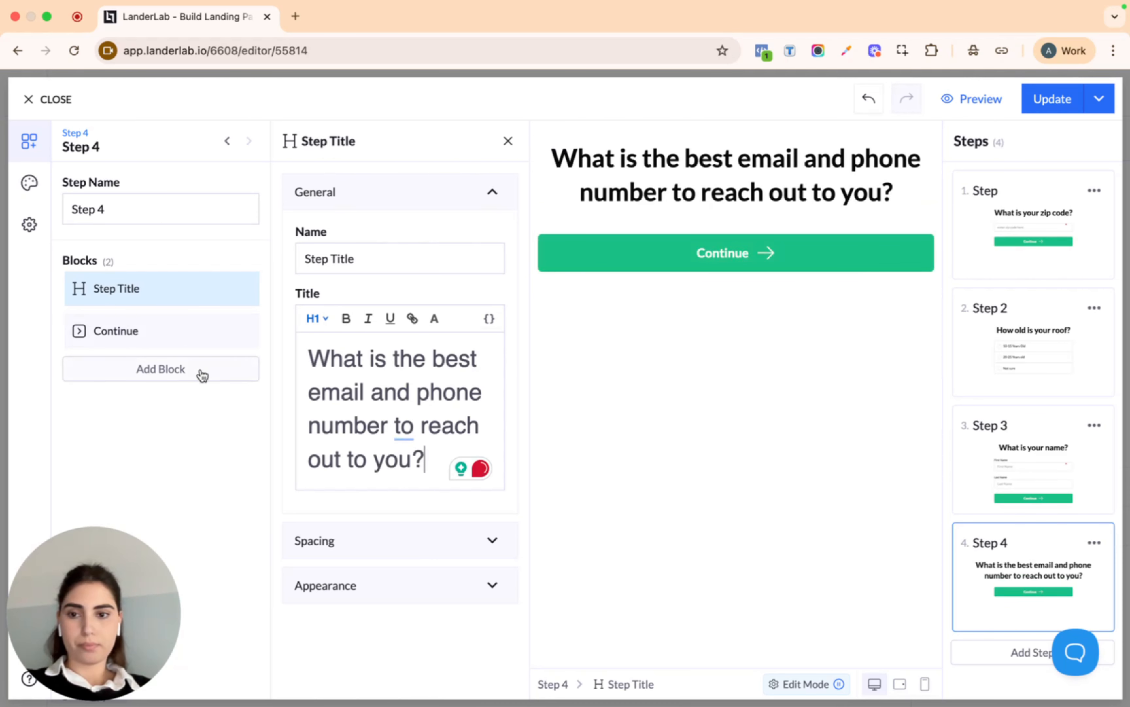
click(177, 369)
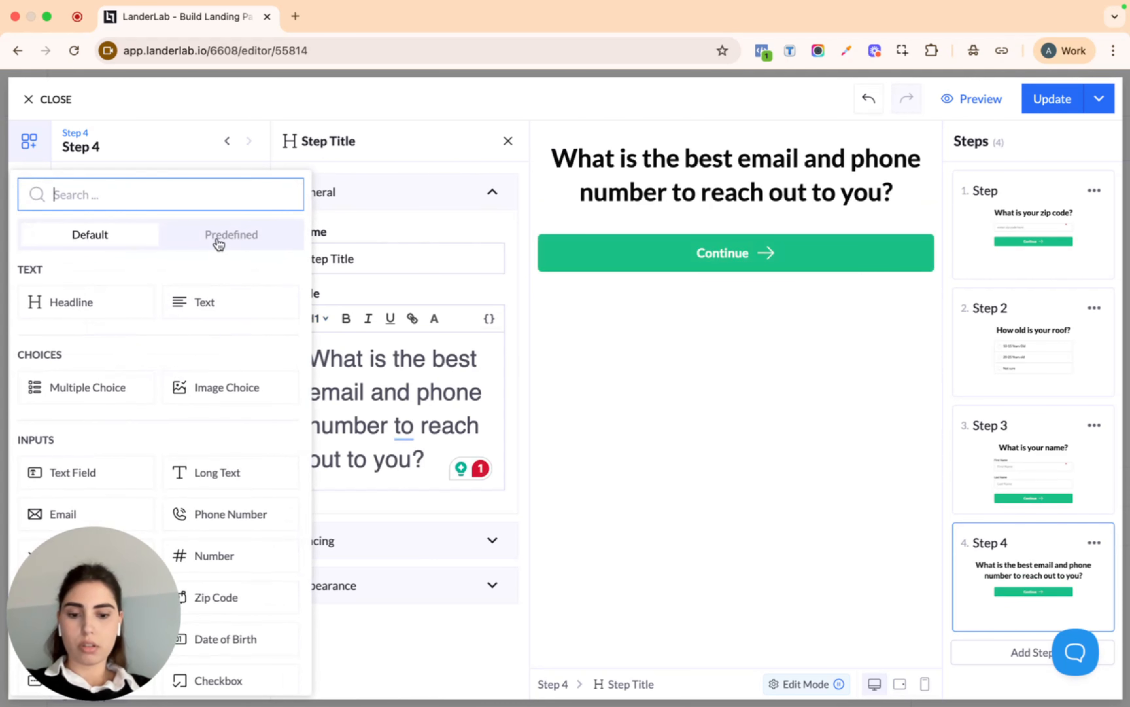
Add Email and Phone Number fields to Step 4 and move Continue below them
text(em)
click(106, 302)
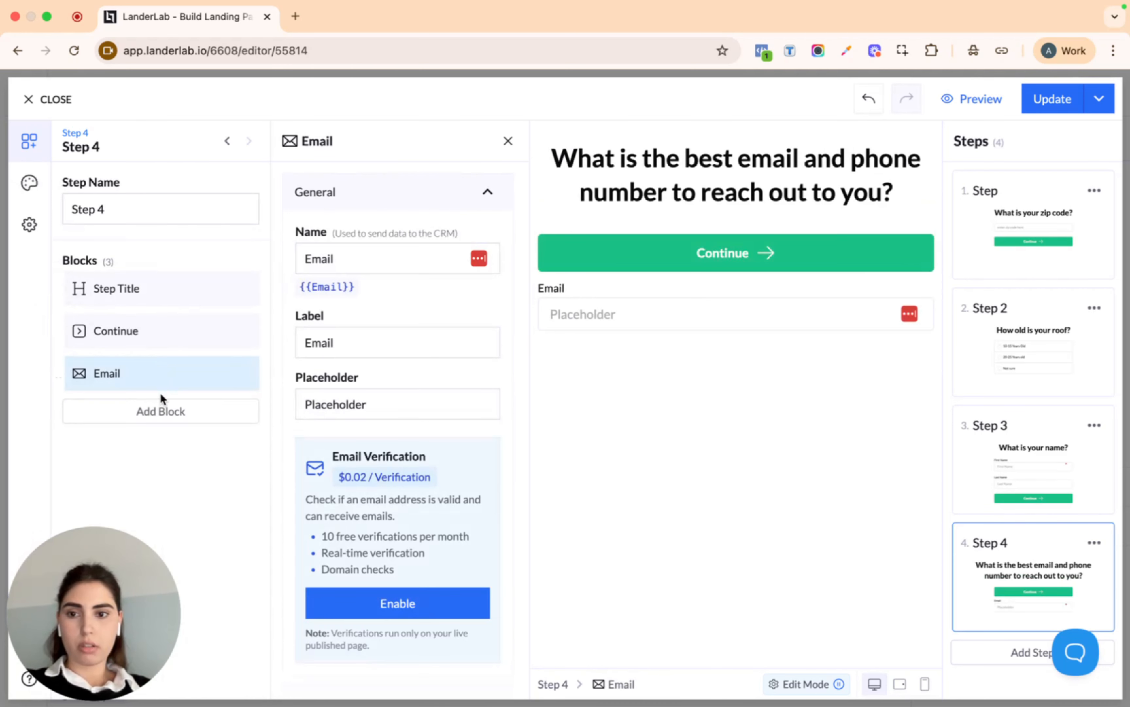
click(157, 412)
text(ph)
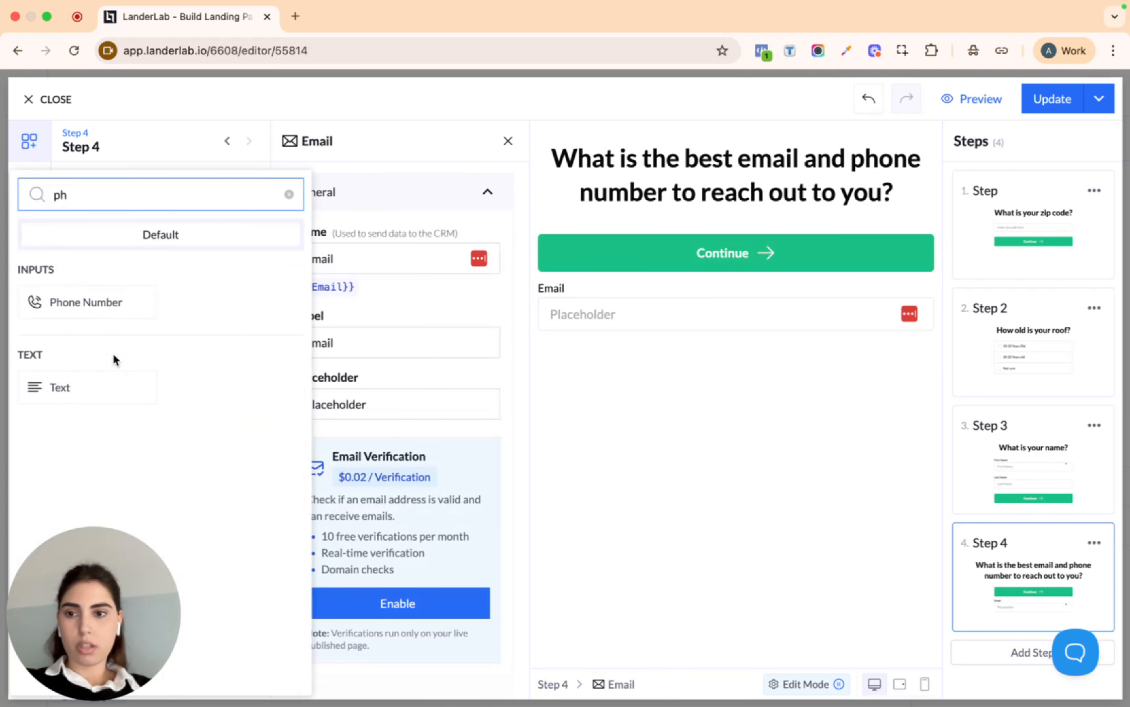
click(104, 303)
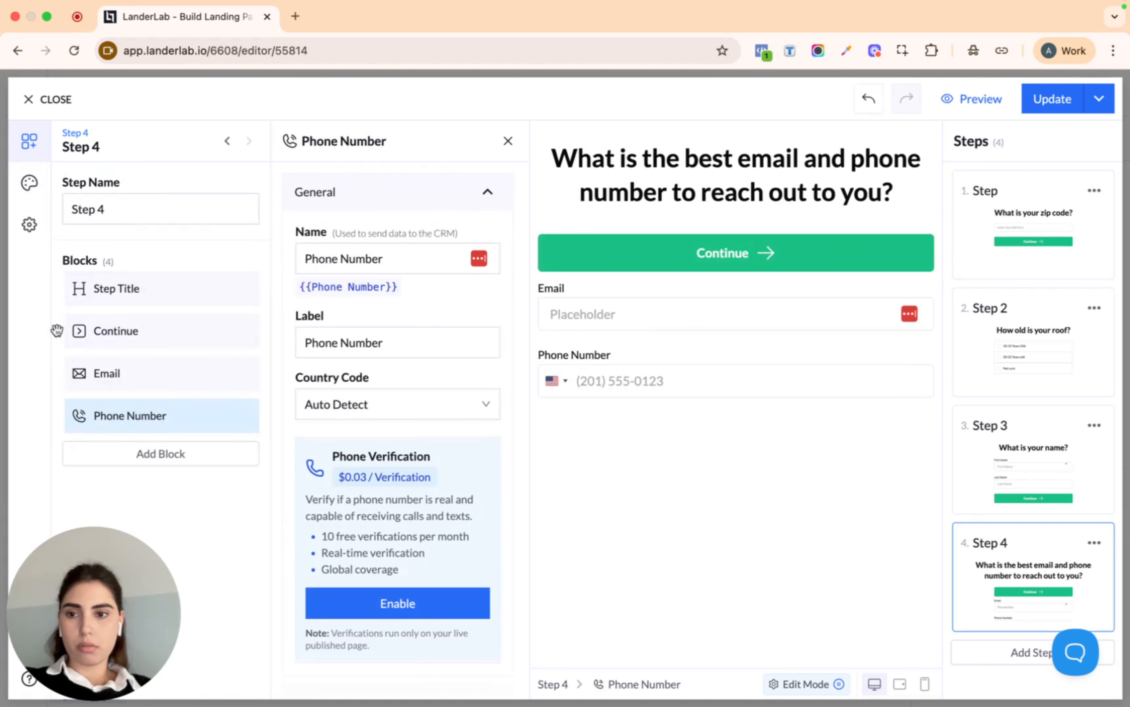
drag(57, 331, 56, 435)
click(171, 331)
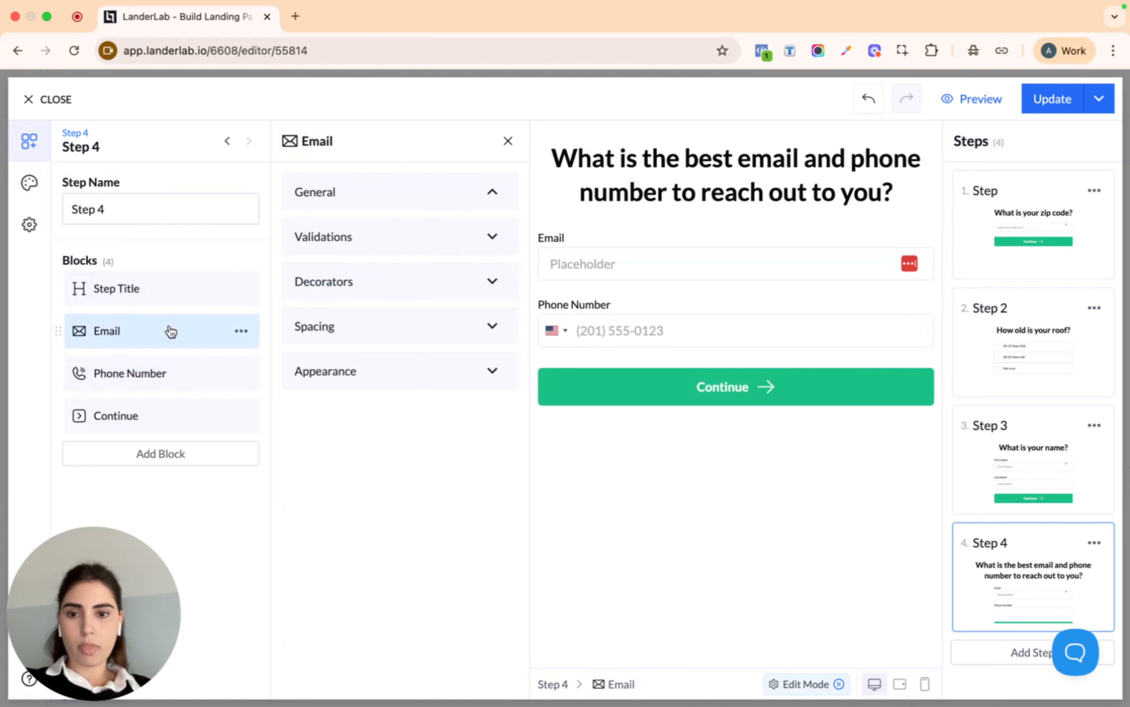
drag(334, 455, 422, 451)
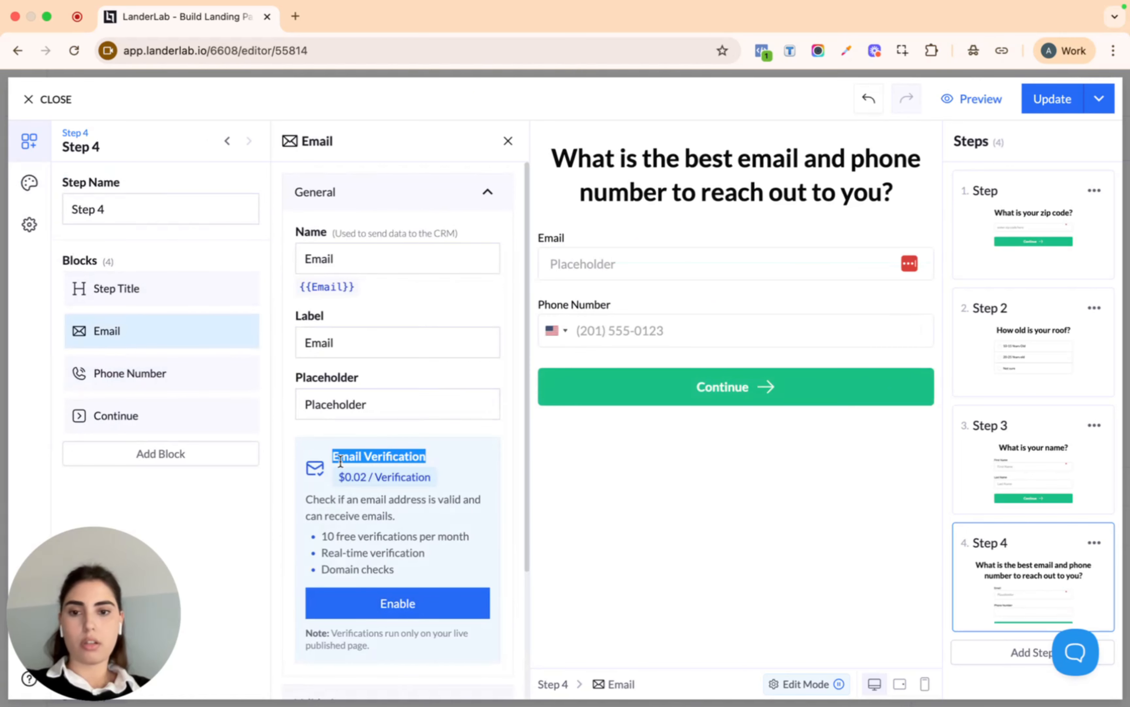
Select the Step 4 Email block and start replacing its placeholder with 'enter email here'
drag(339, 456, 424, 455)
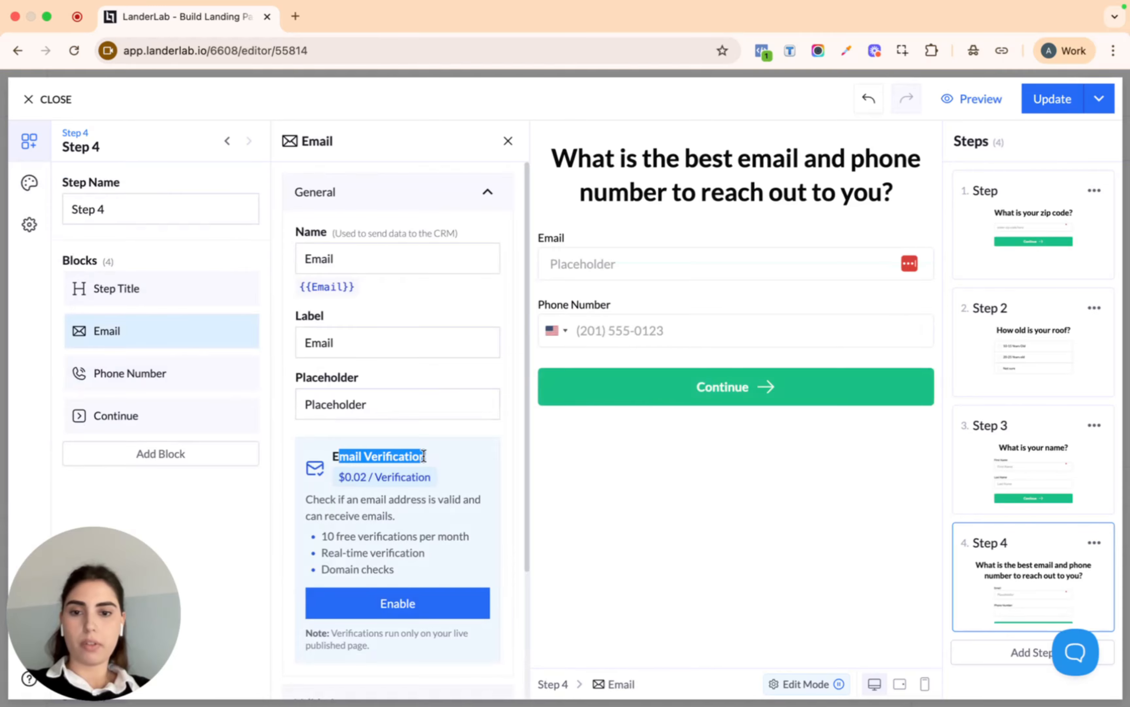
click(431, 460)
click(182, 378)
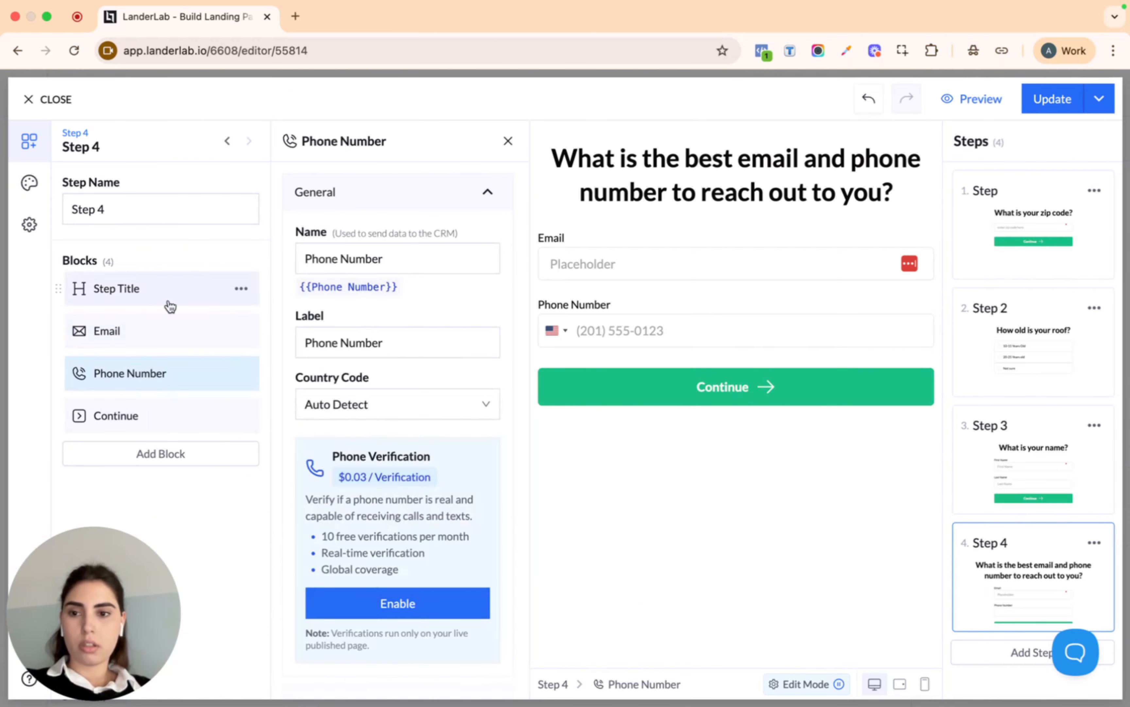
click(143, 332)
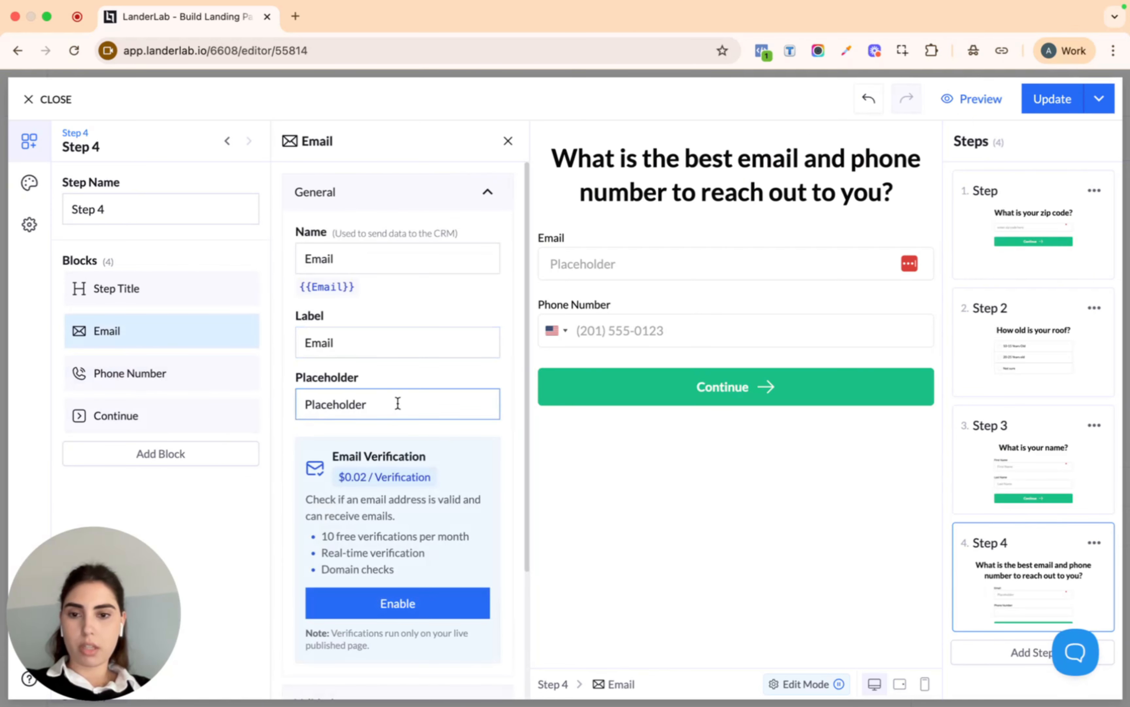
double_click(398, 403)
text(ente)
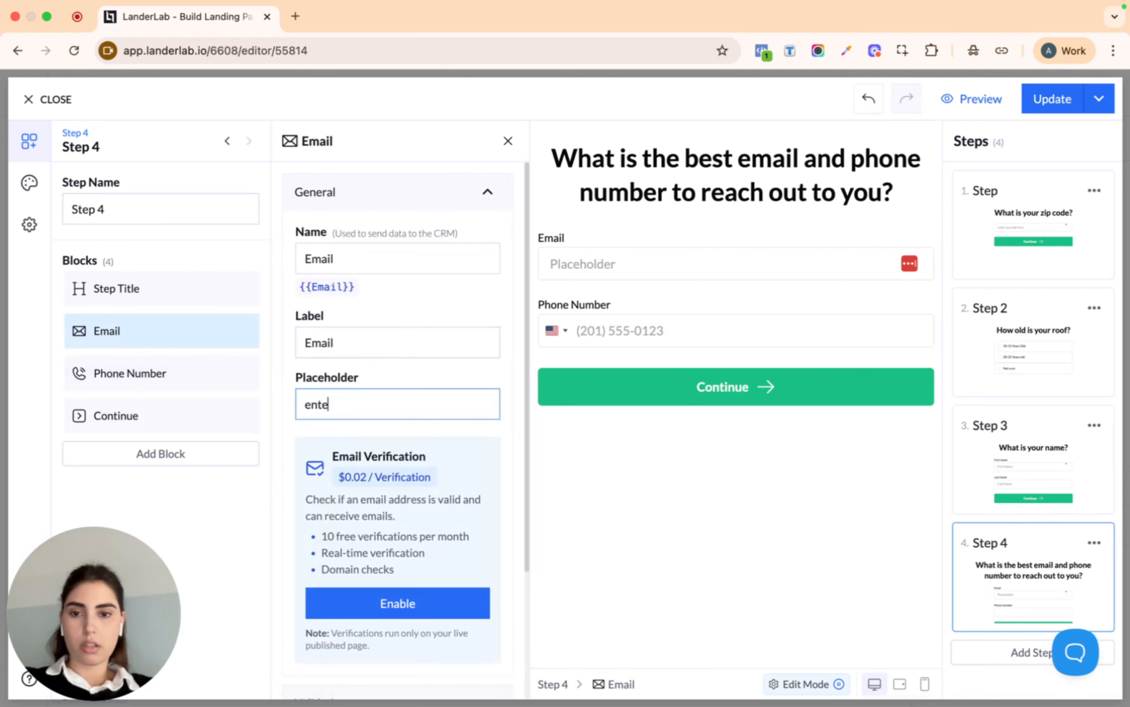
text(r email here)
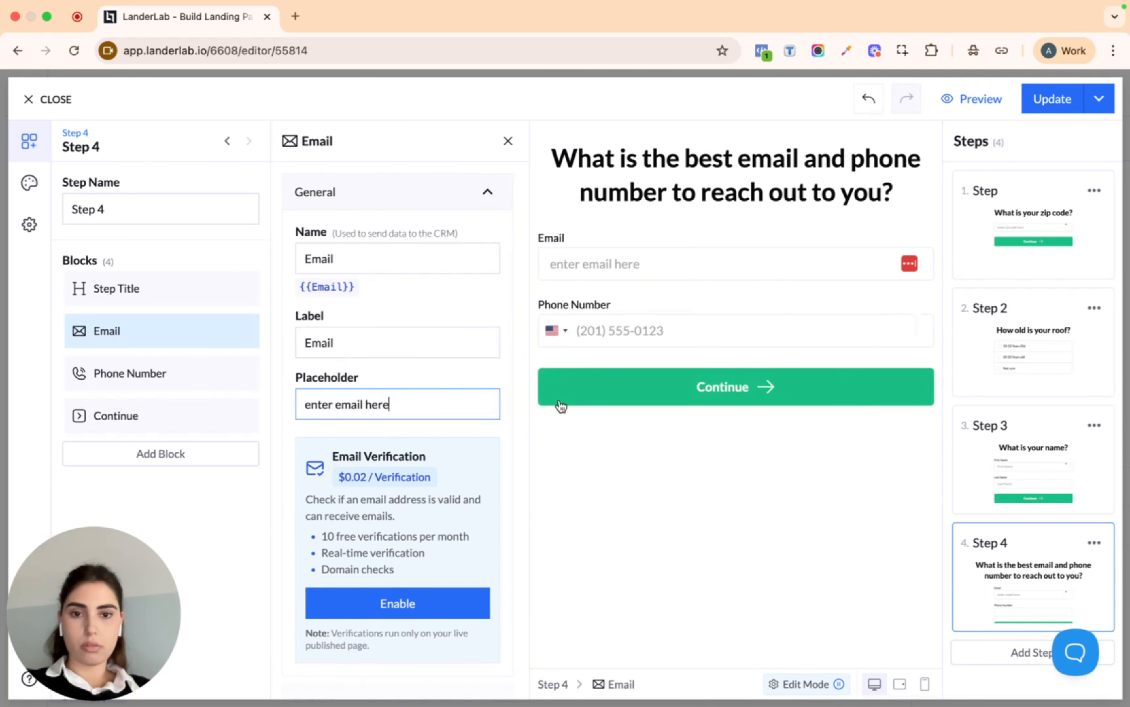
Replace Step 4's Continue button with a Submit button from the block library
click(242, 418)
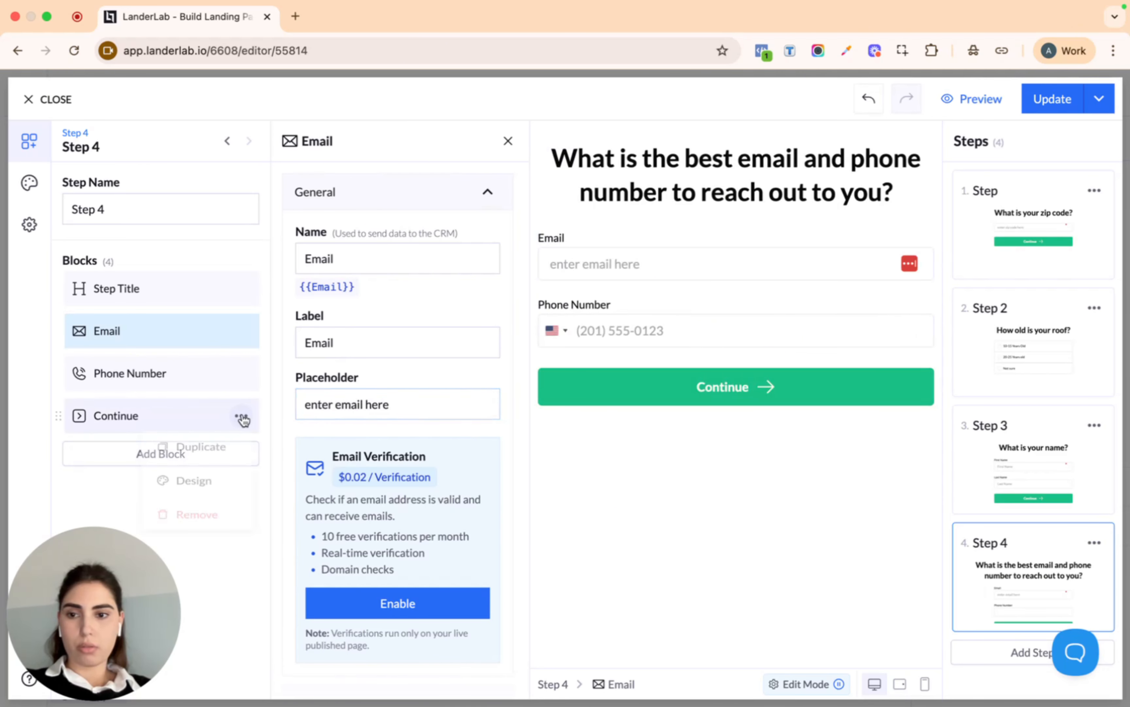
click(236, 526)
click(209, 418)
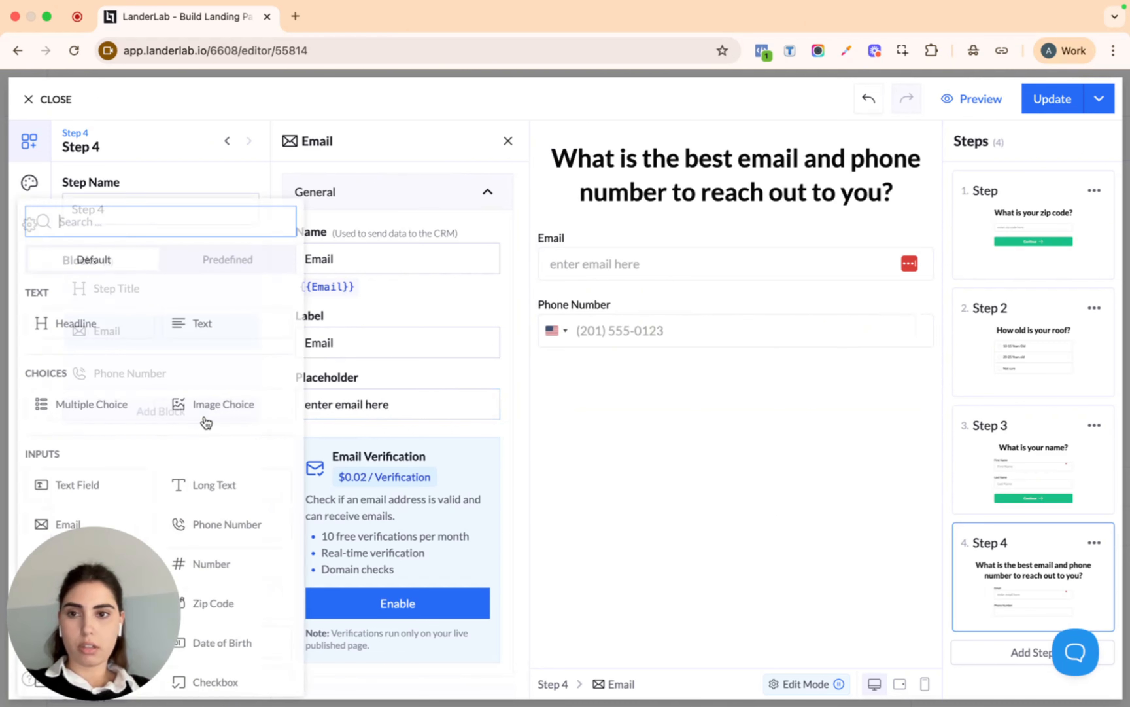
text(sub)
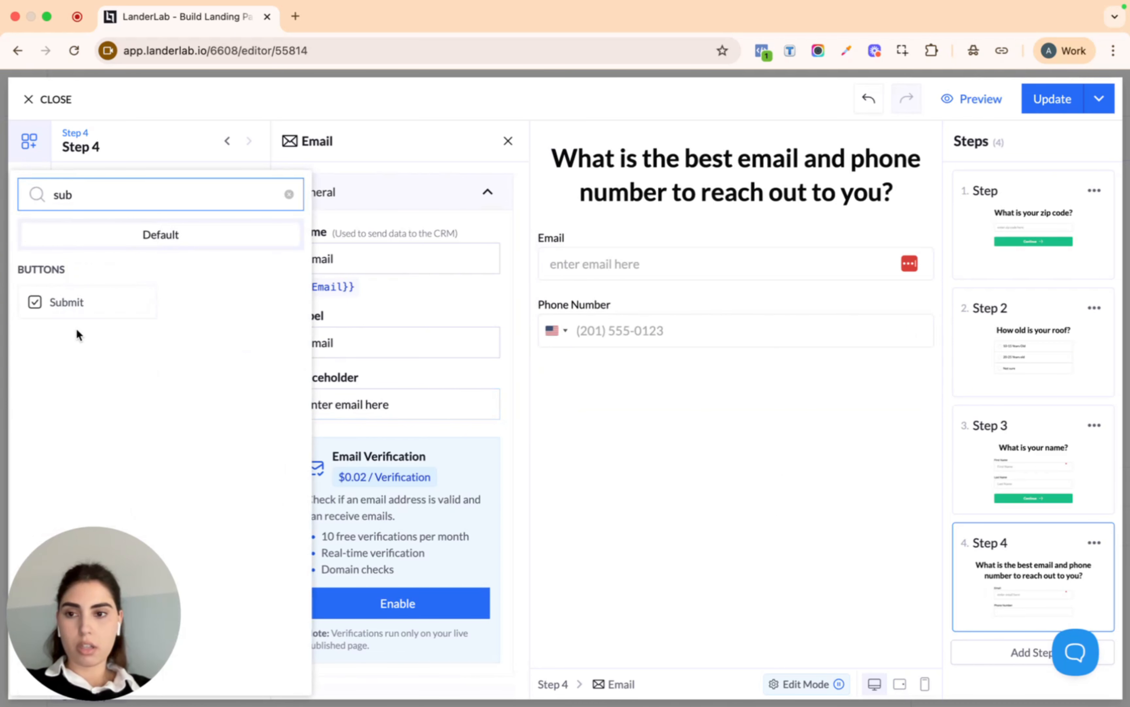
click(83, 306)
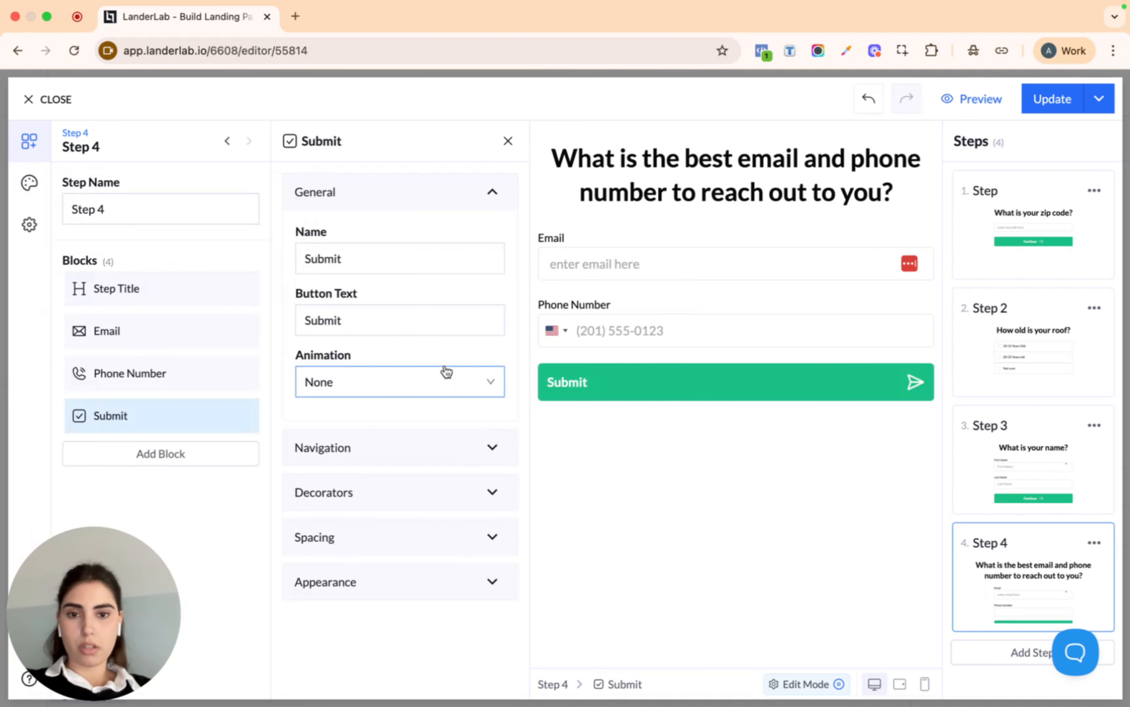
Set the Submit button's animation to Pulse after briefly trying Wiggle
click(466, 383)
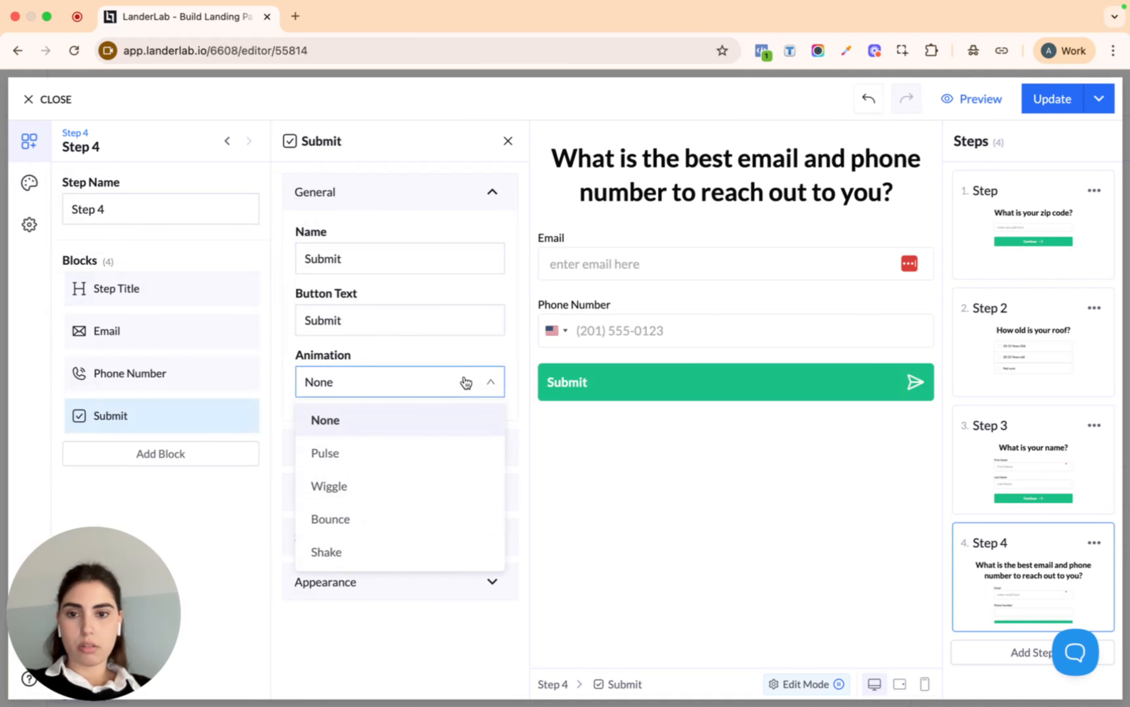
click(381, 452)
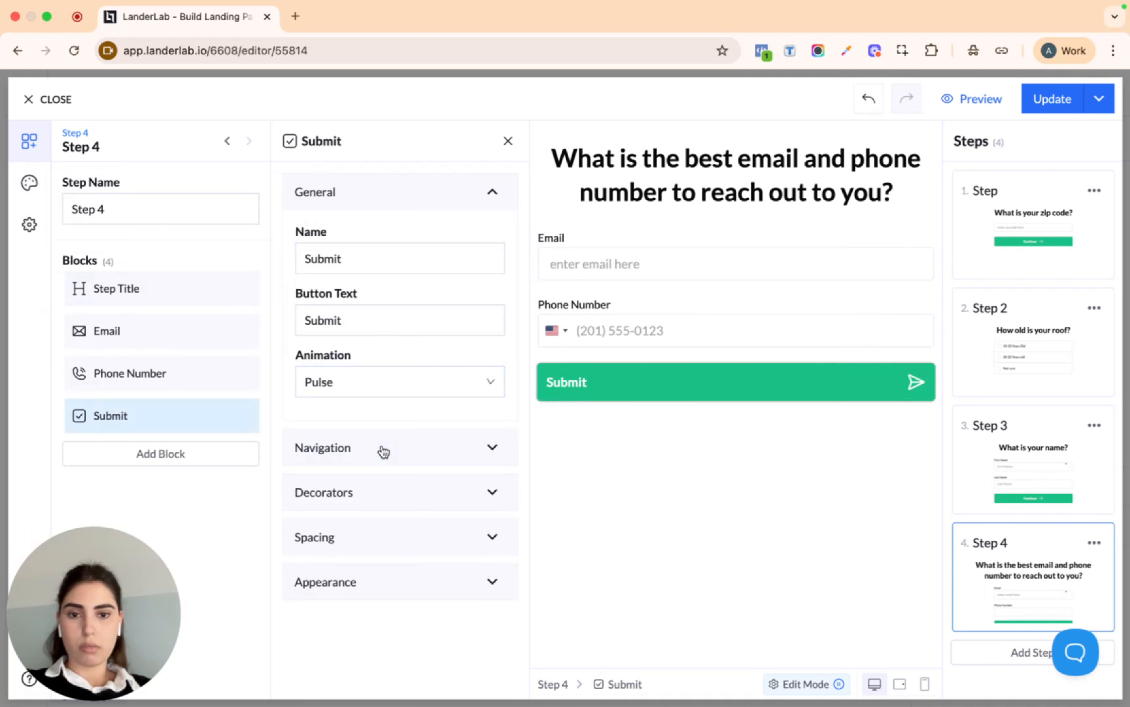
click(403, 382)
click(415, 484)
click(411, 386)
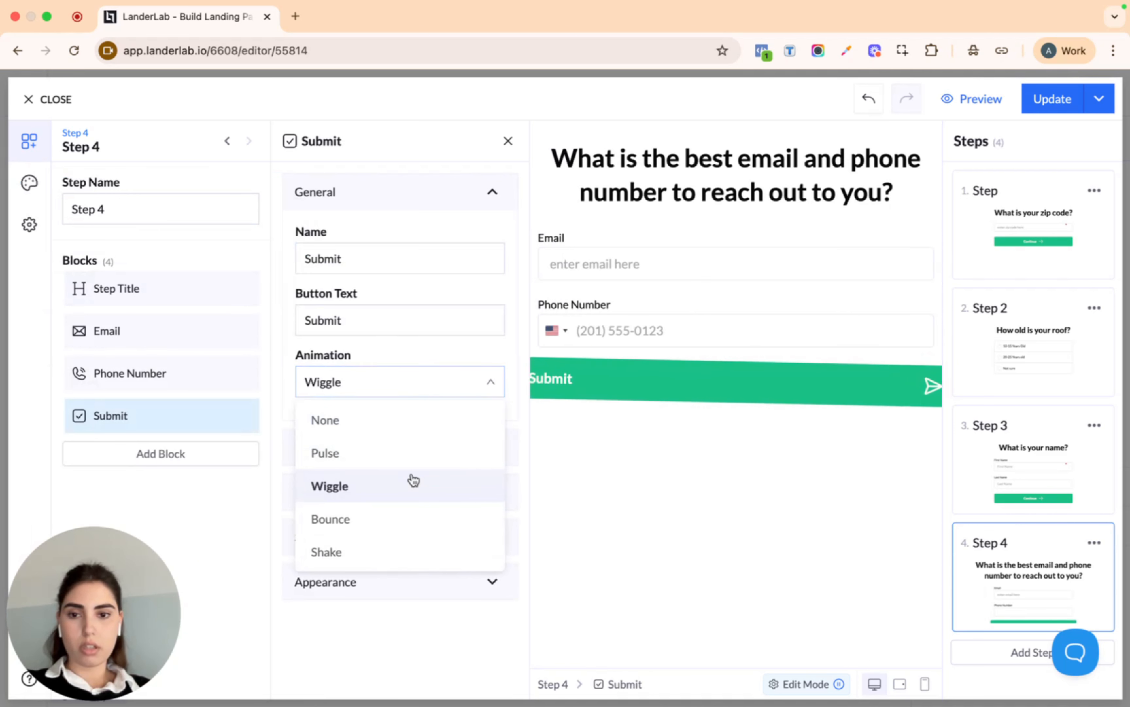
click(411, 452)
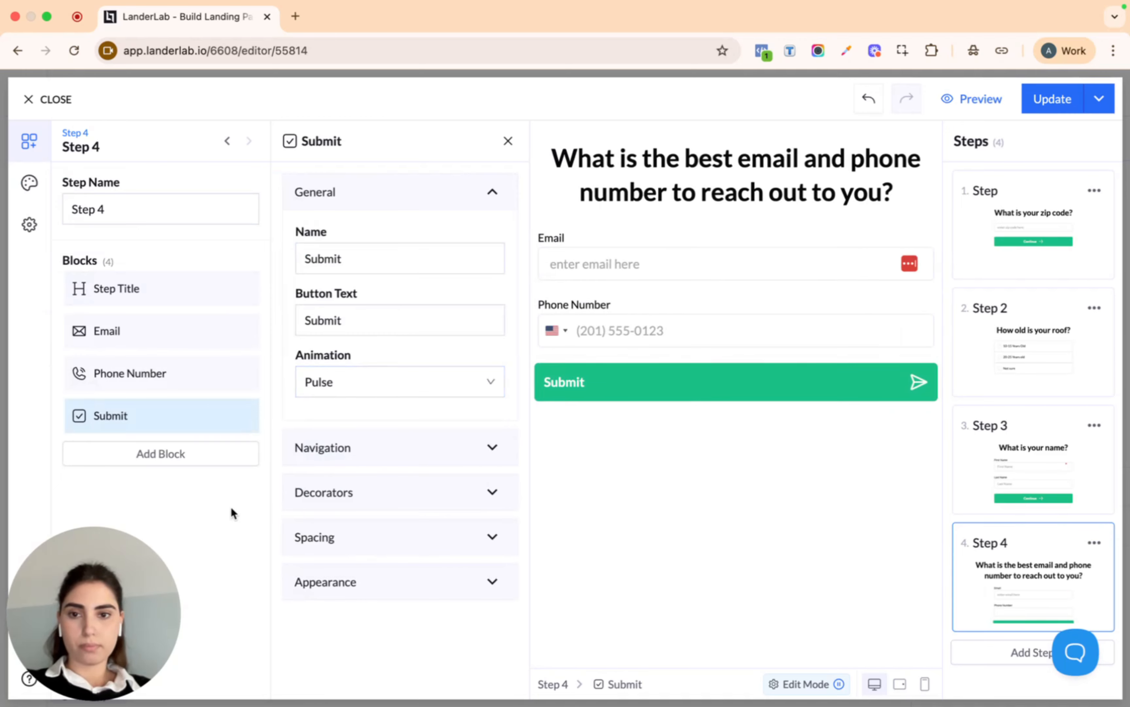
Set the Submit button's Next Action After Submit to Next Step
click(401, 448)
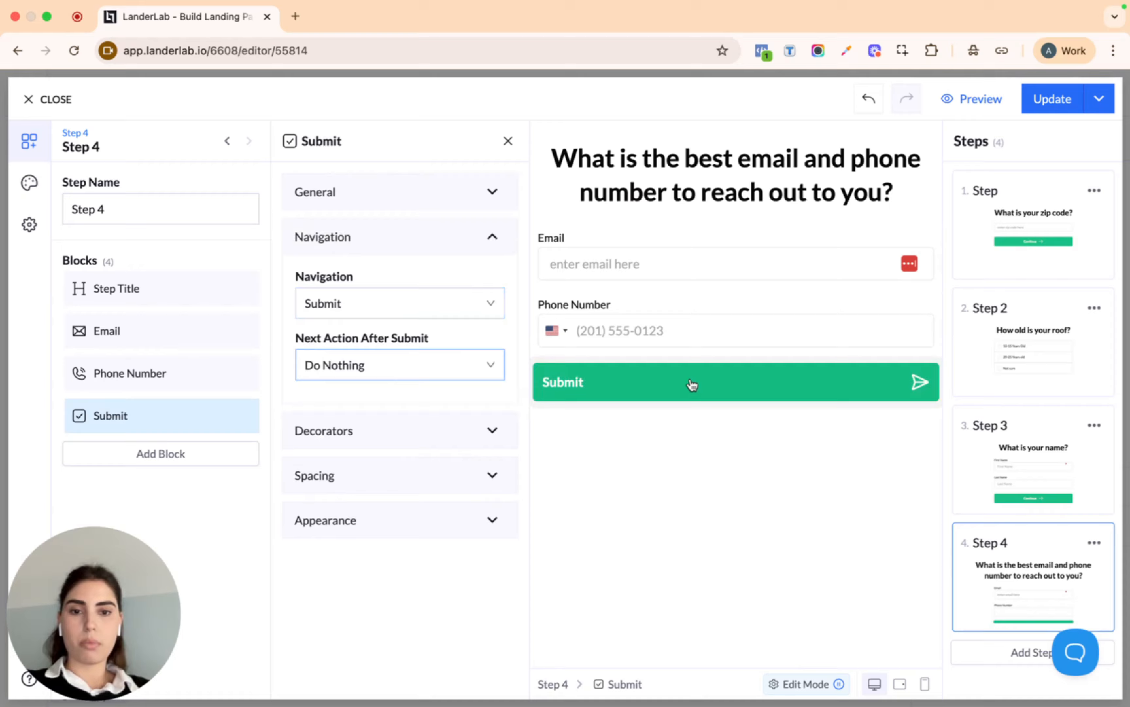
click(450, 369)
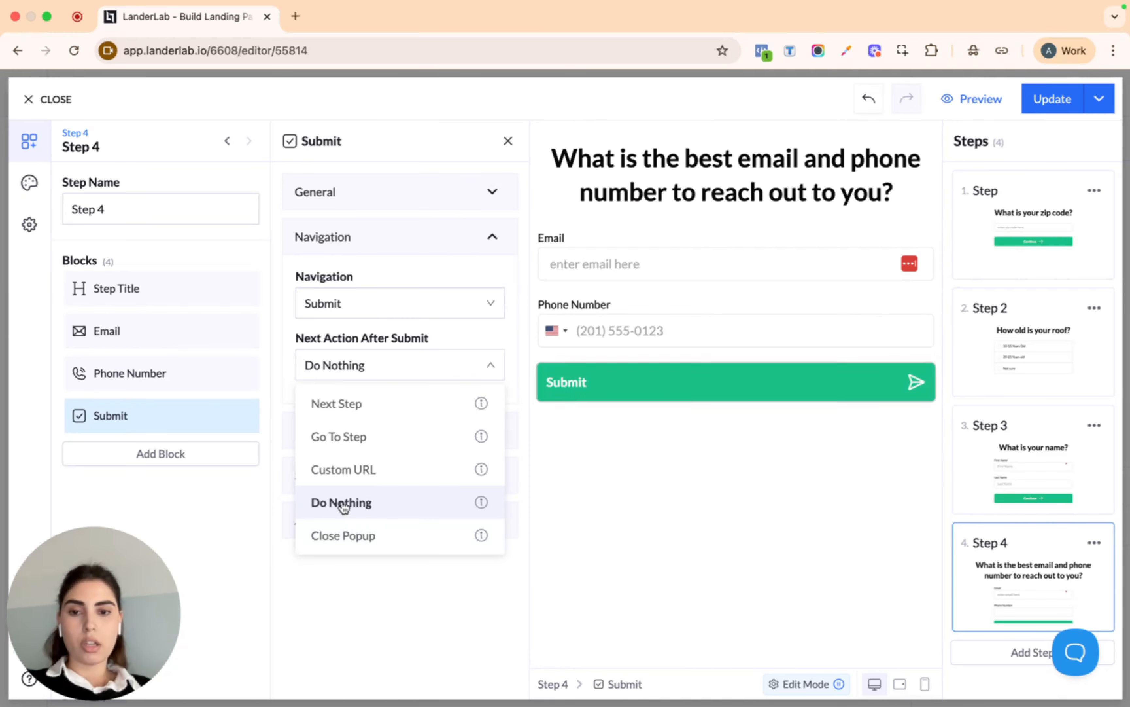
click(360, 403)
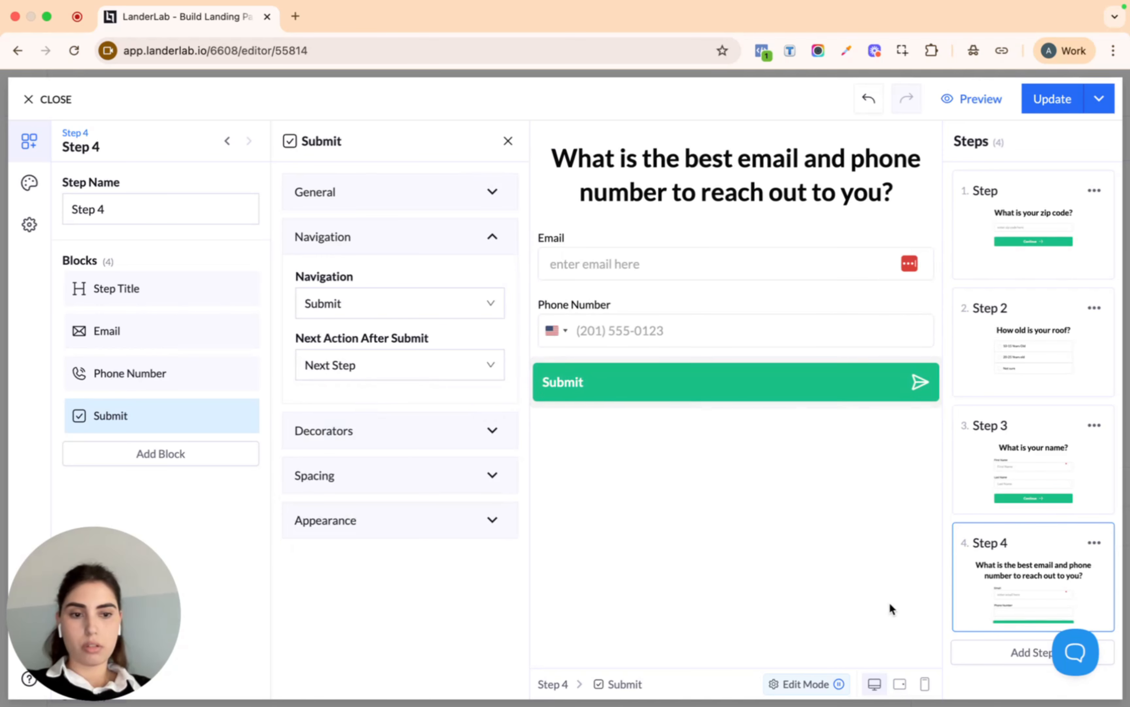
Add a fifth step and retitle it 'We will contact you soon!'
click(1013, 650)
click(727, 161)
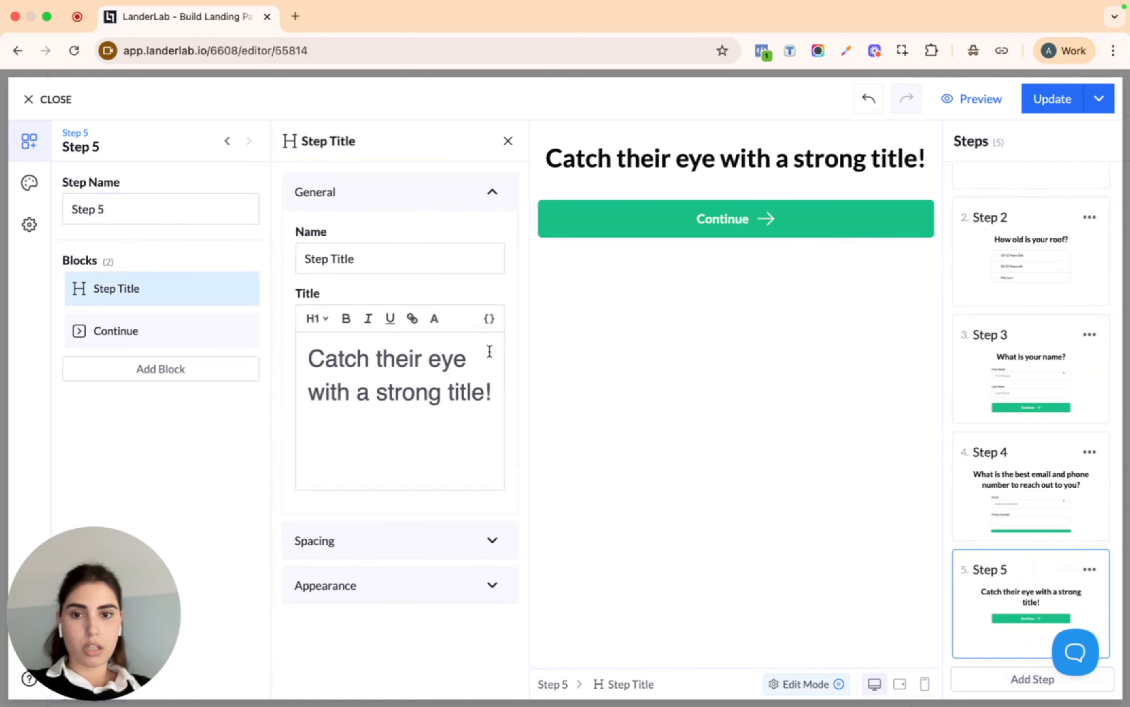
triple_click(427, 365)
text(W)
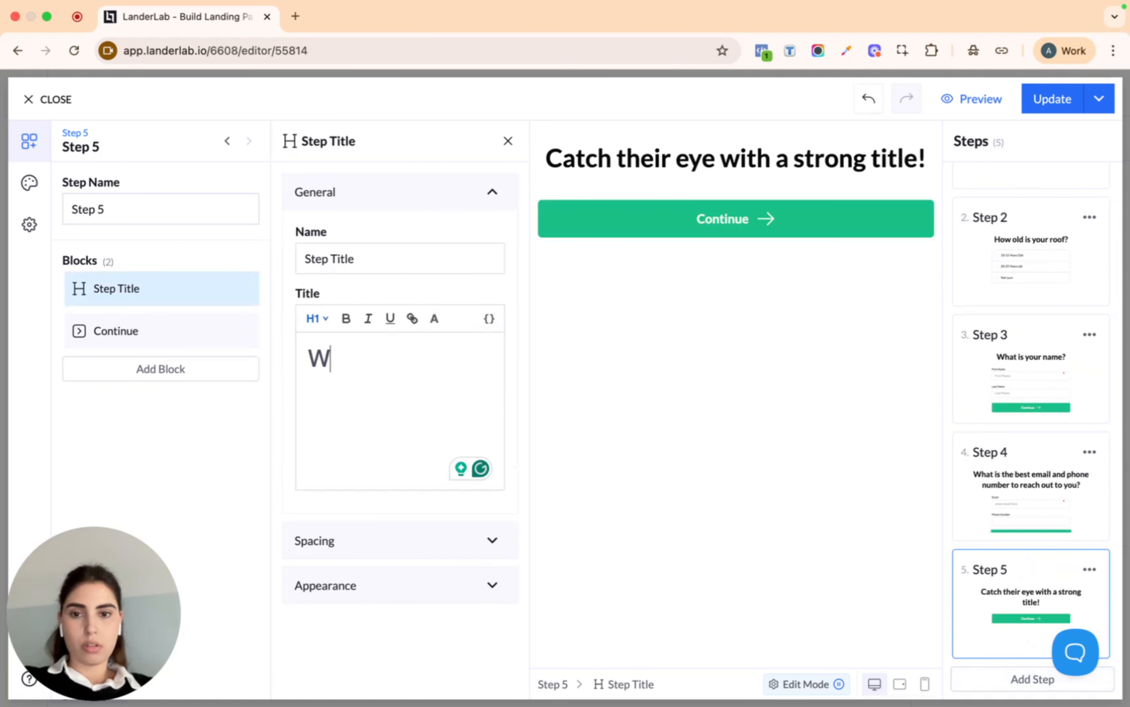
text(e wil)
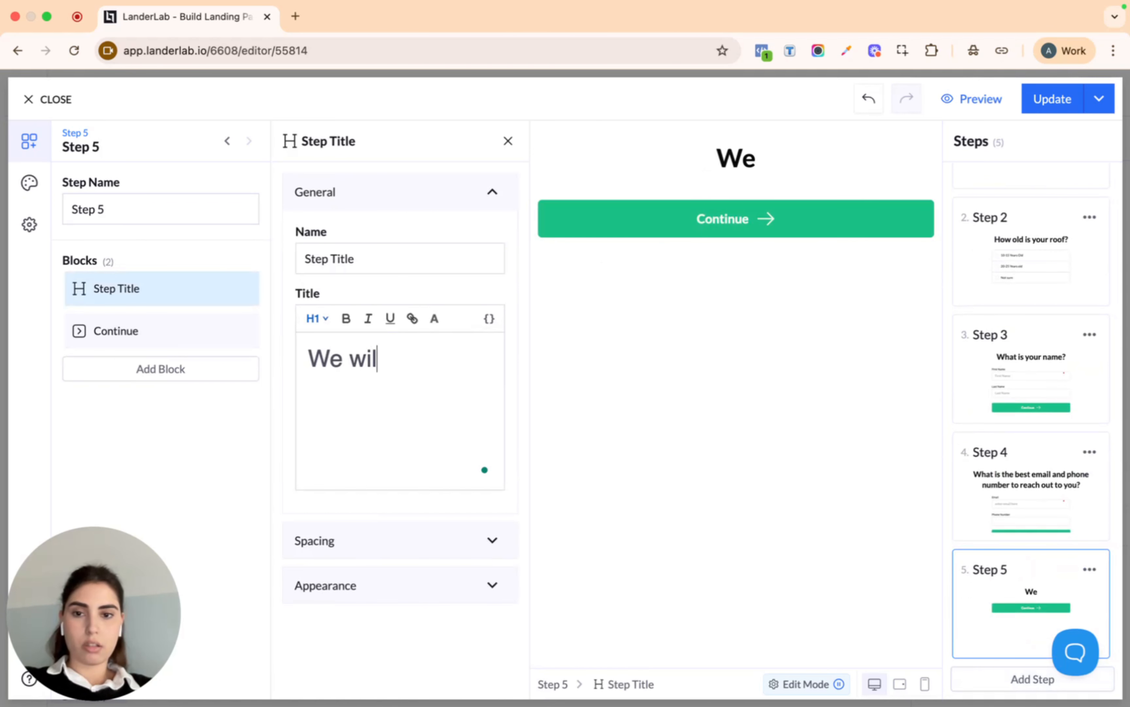
text(l contact )
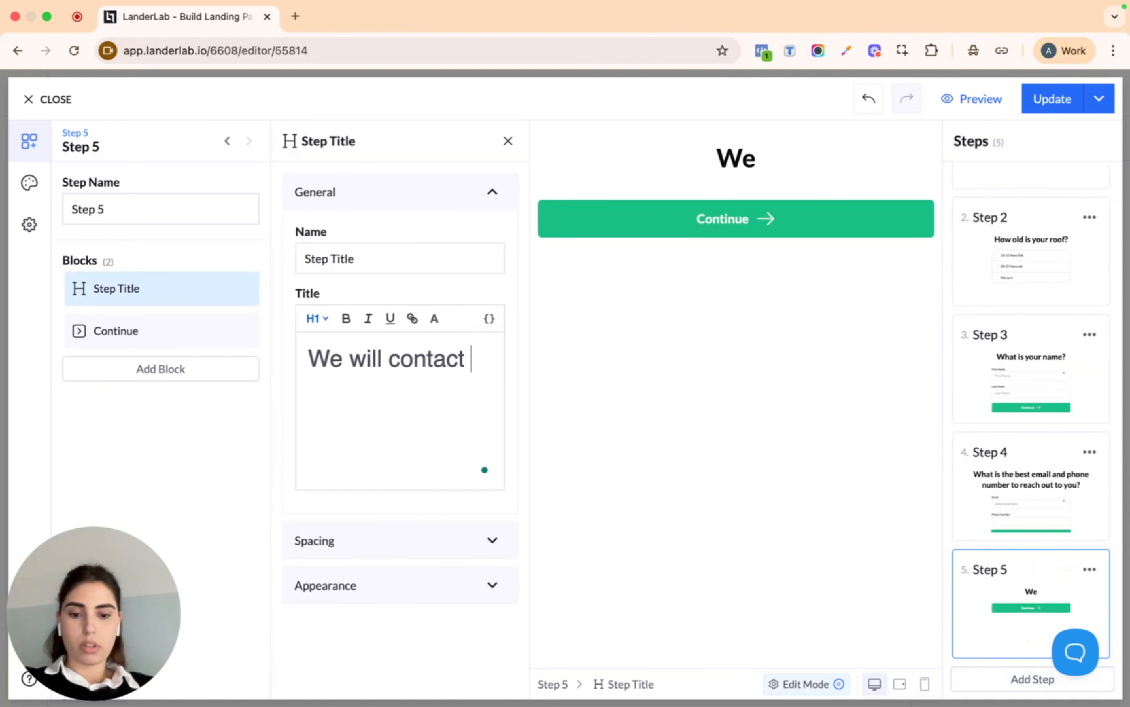
text(you soon!)
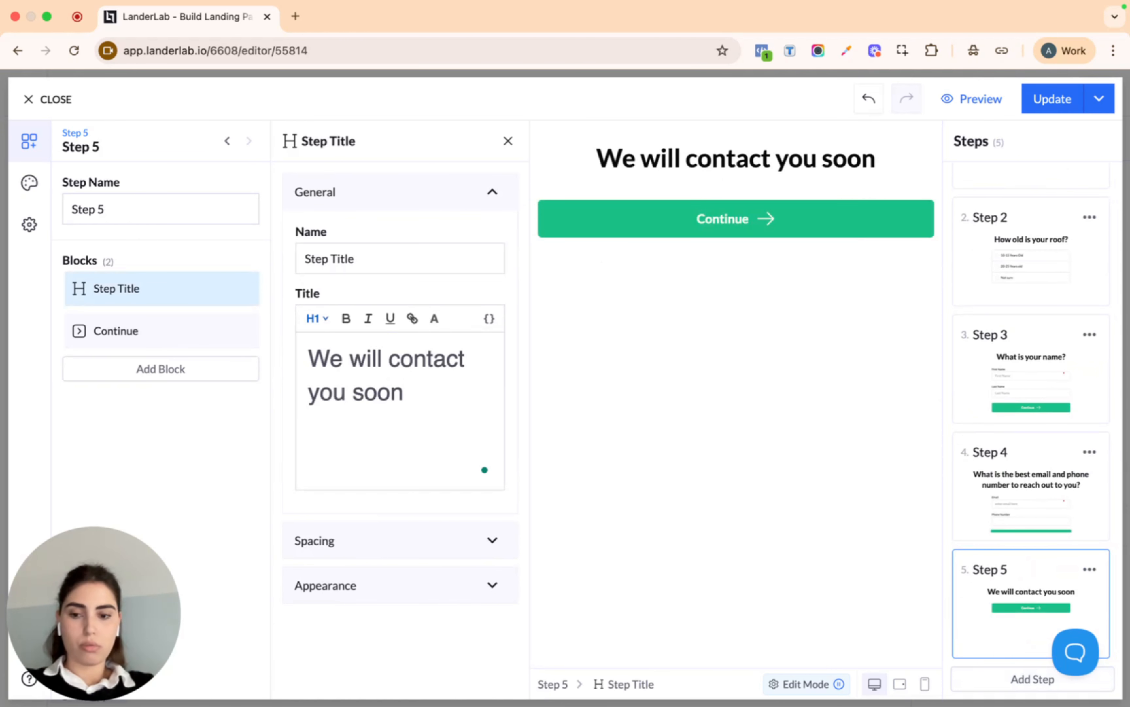
Add a Loader block to Step 5, remove its Continue block, and save with Update
click(195, 372)
text(loa)
click(94, 308)
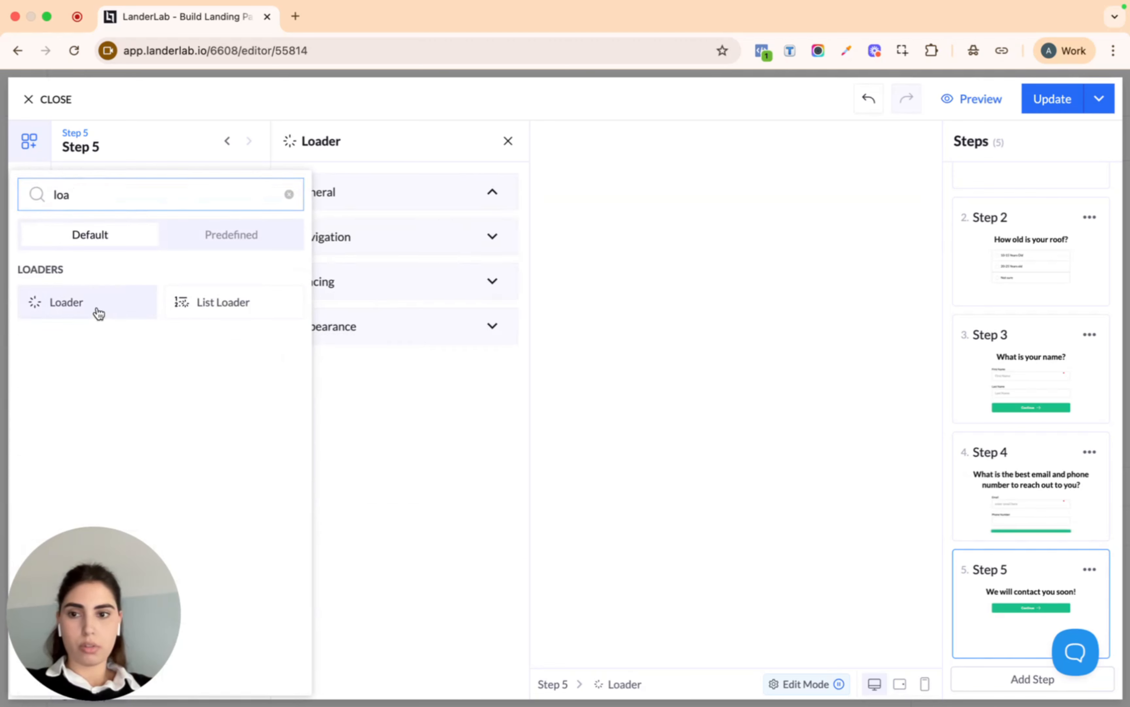
click(242, 330)
click(218, 444)
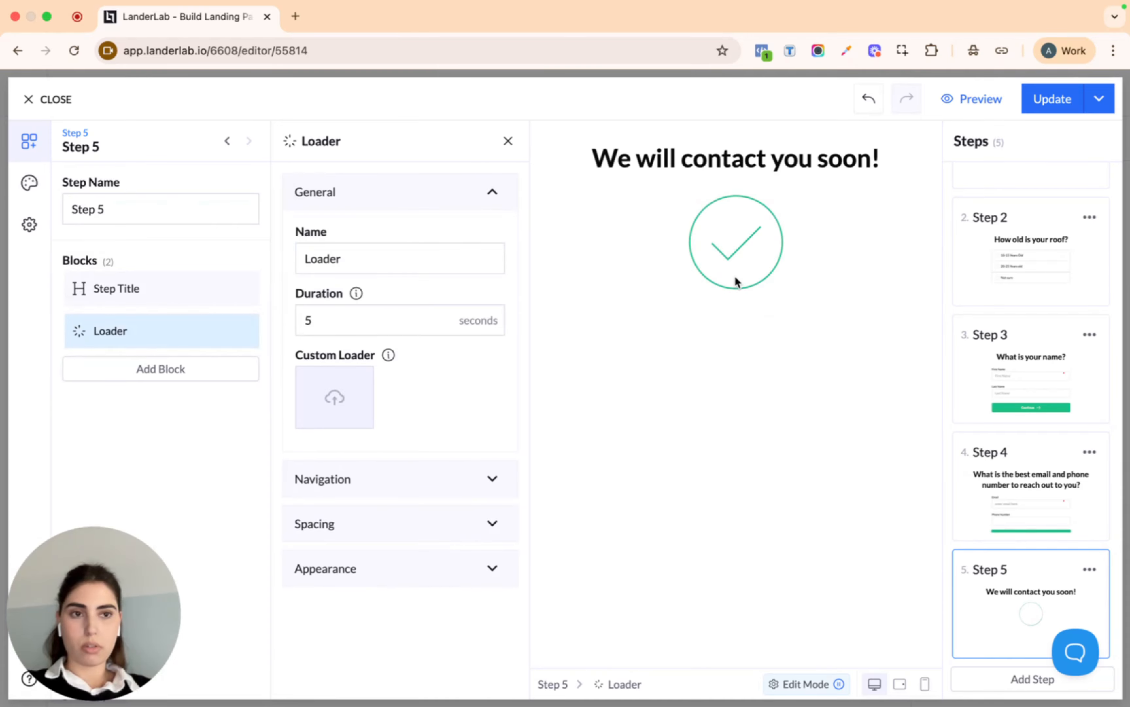
click(1052, 104)
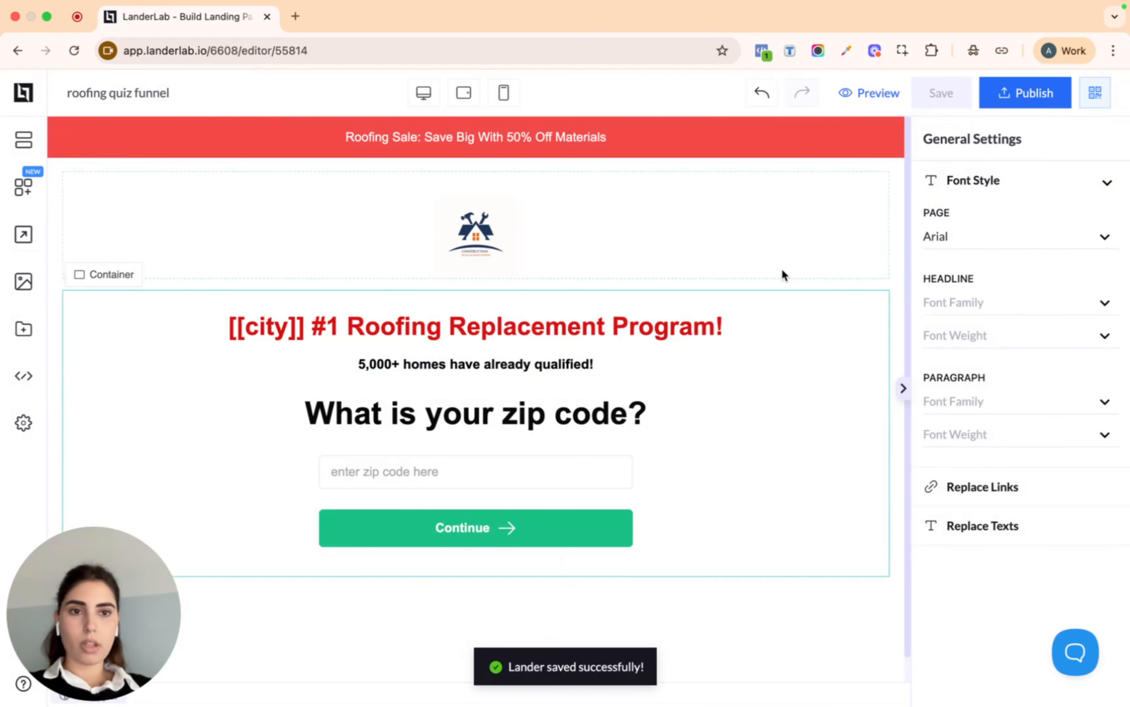
In the live preview, enter zip code 11 and answer that the roof is 20-25 Years old
click(875, 95)
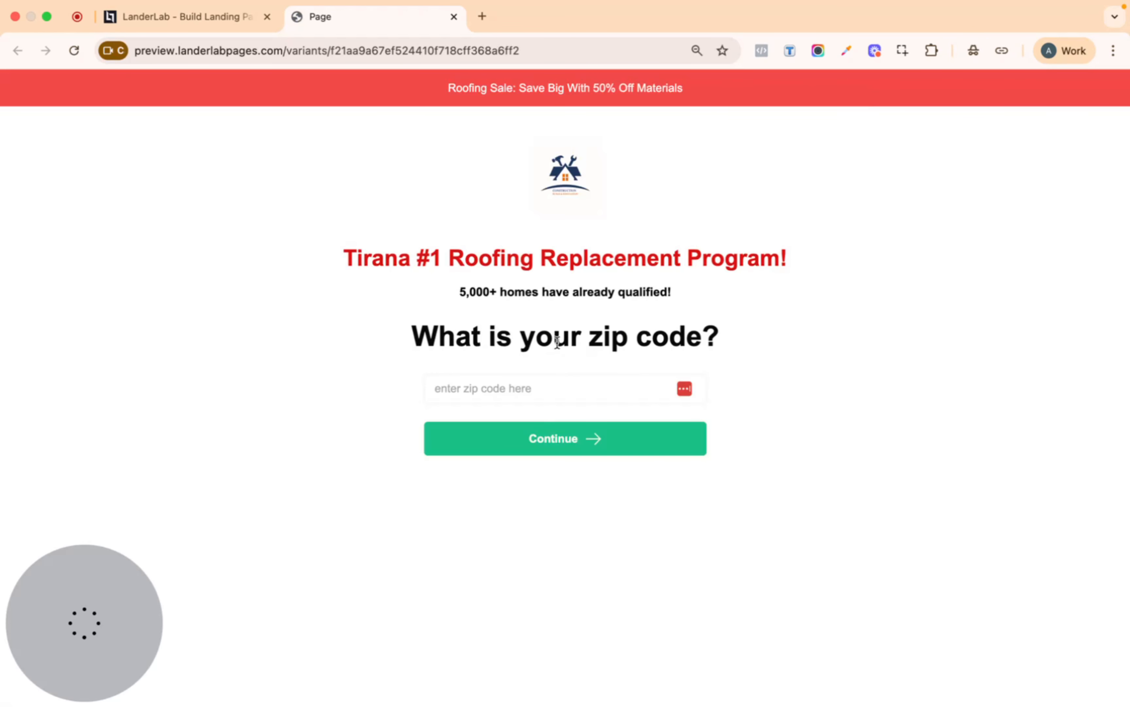
click(578, 395)
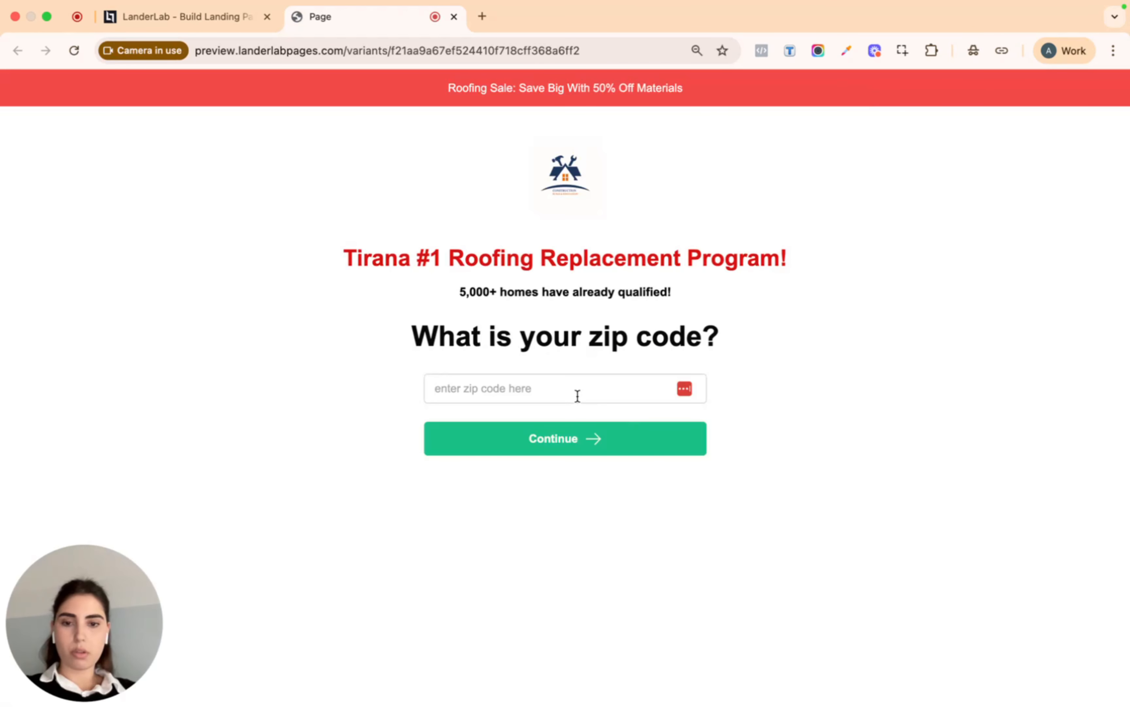
text(11111)
click(567, 439)
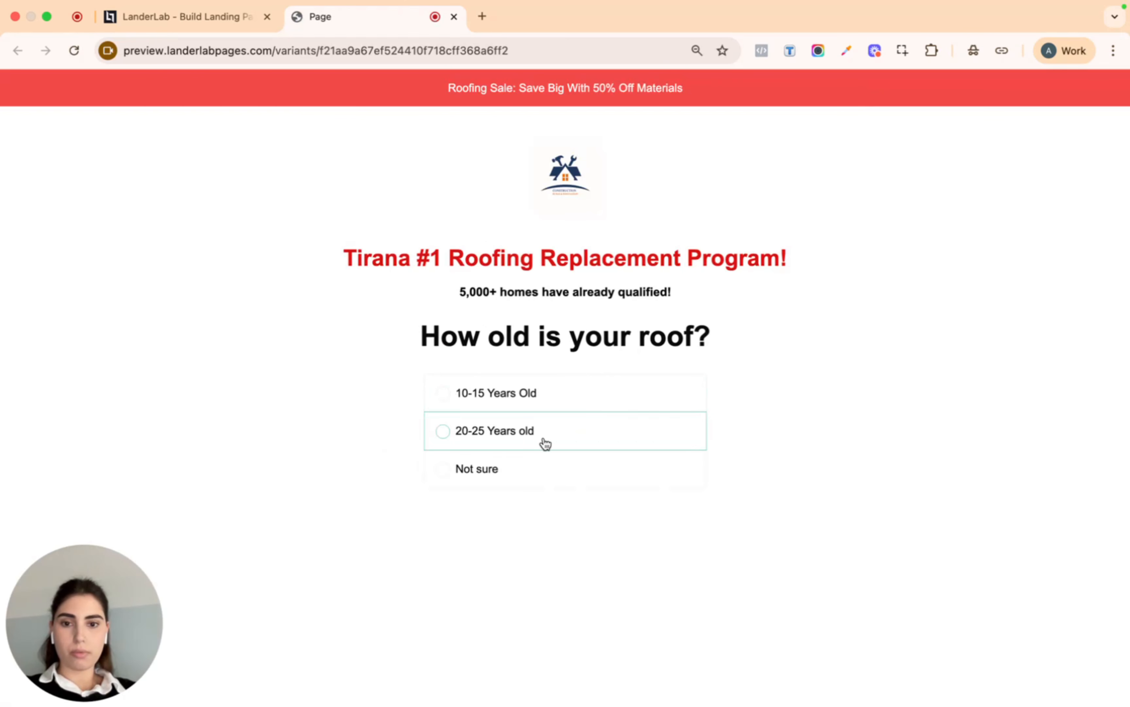
click(520, 440)
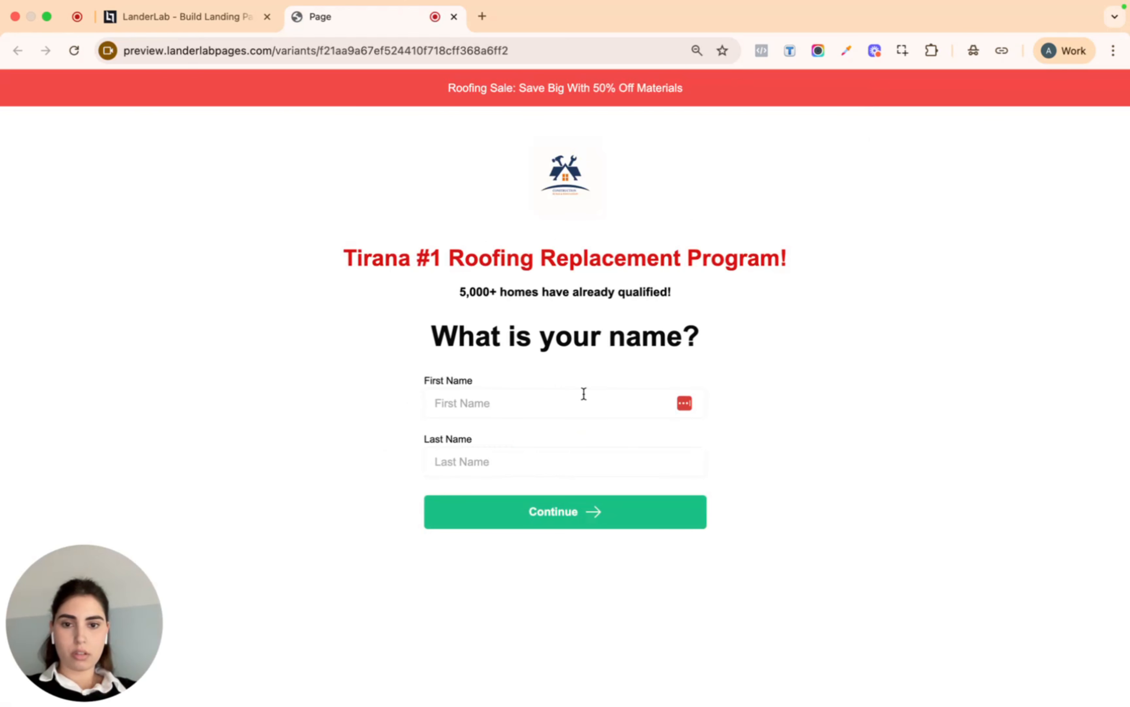
Fill in a test first and last name and continue past the name question
click(547, 407)
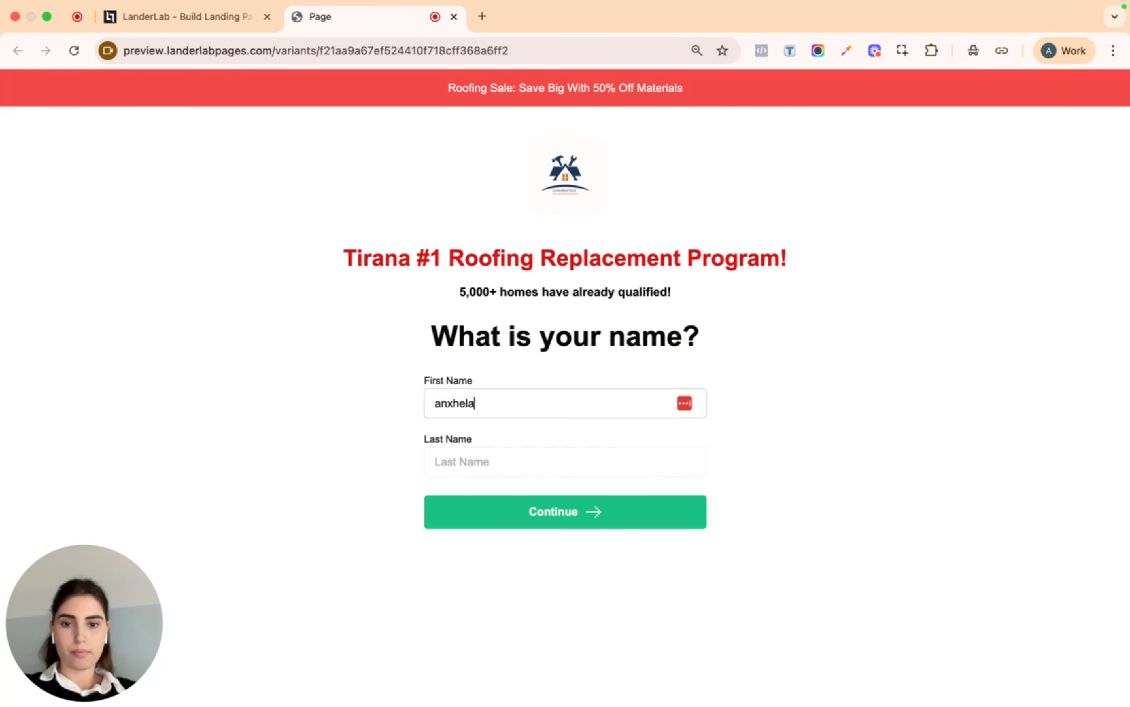
click(536, 464)
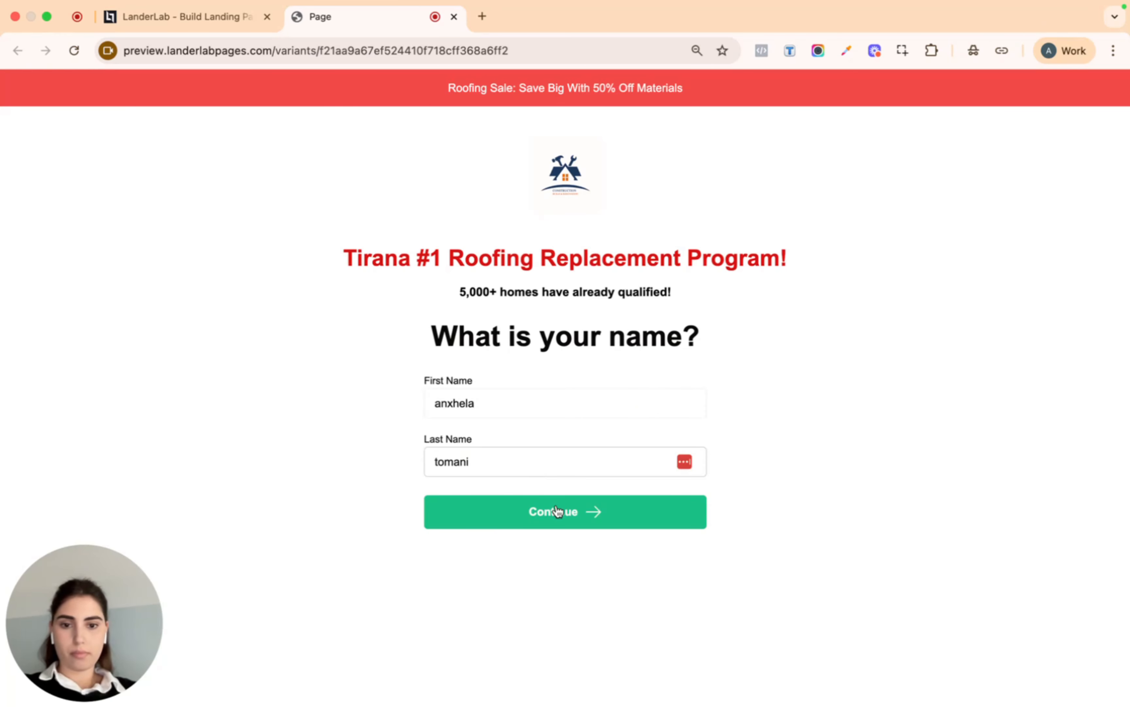
click(557, 511)
Enter a test email address and phone number, then submit the contact details
click(572, 452)
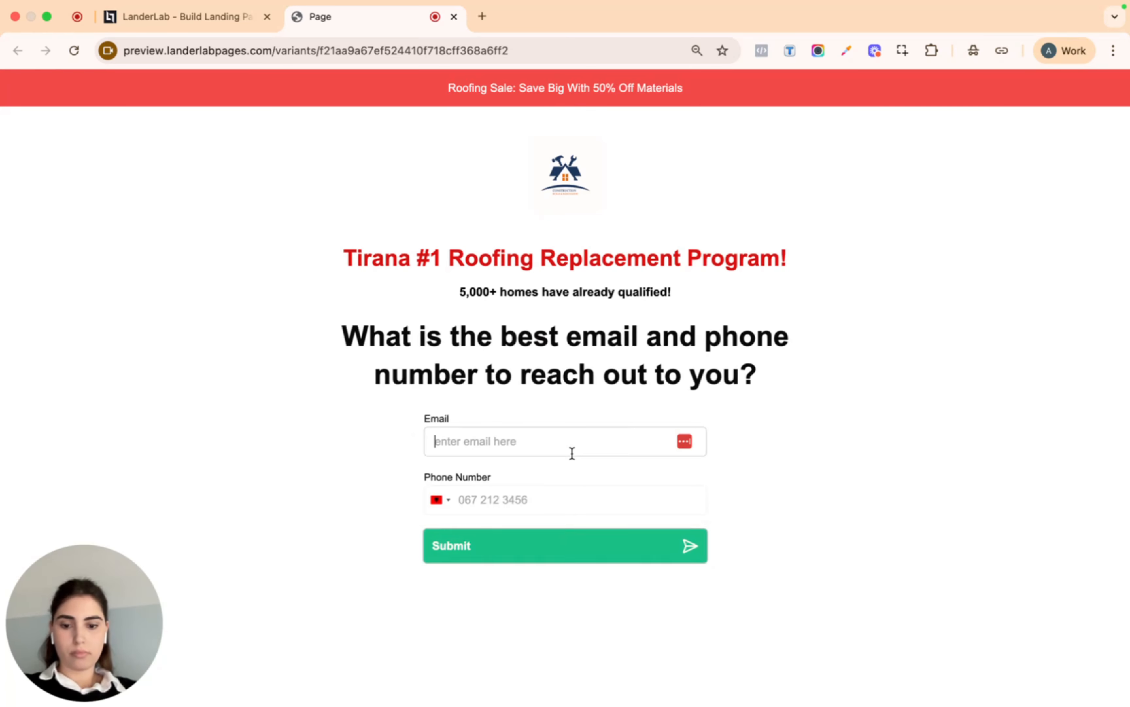
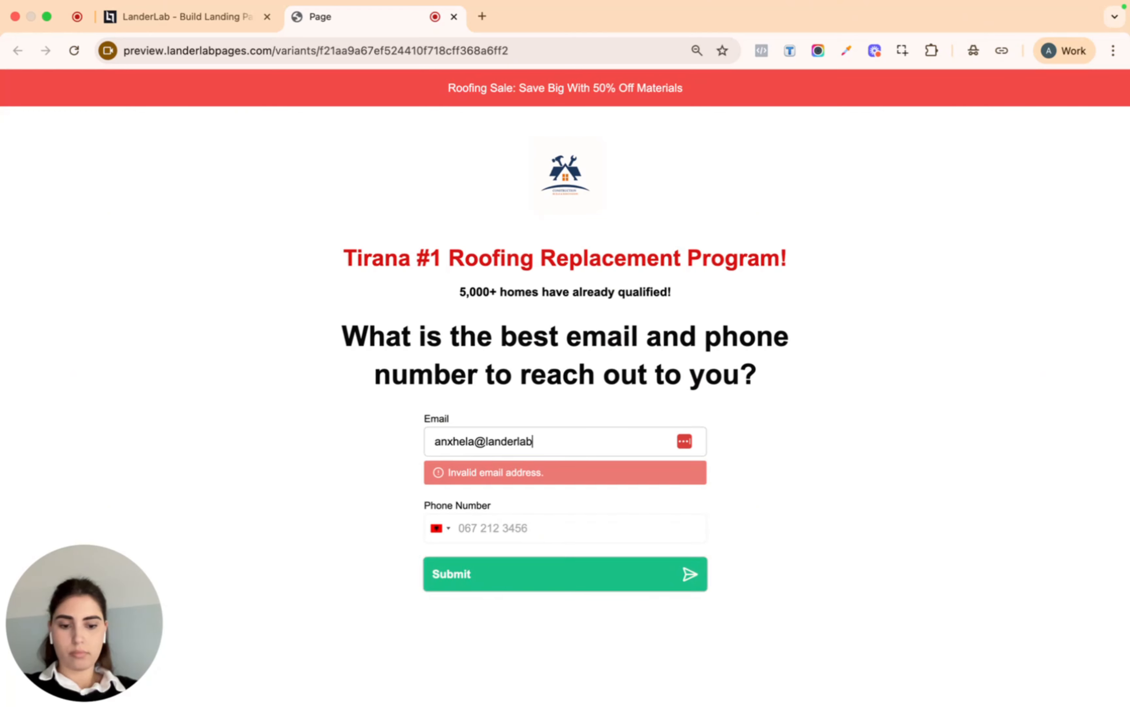
click(577, 492)
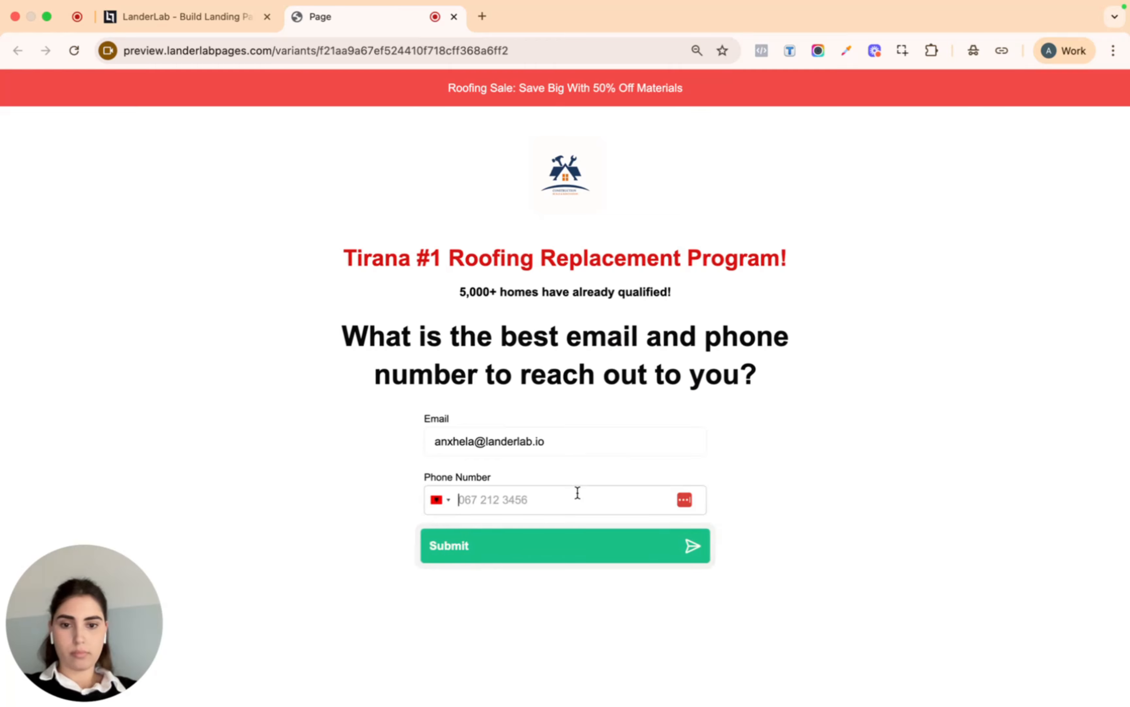
text(7)
key(BackSpace)
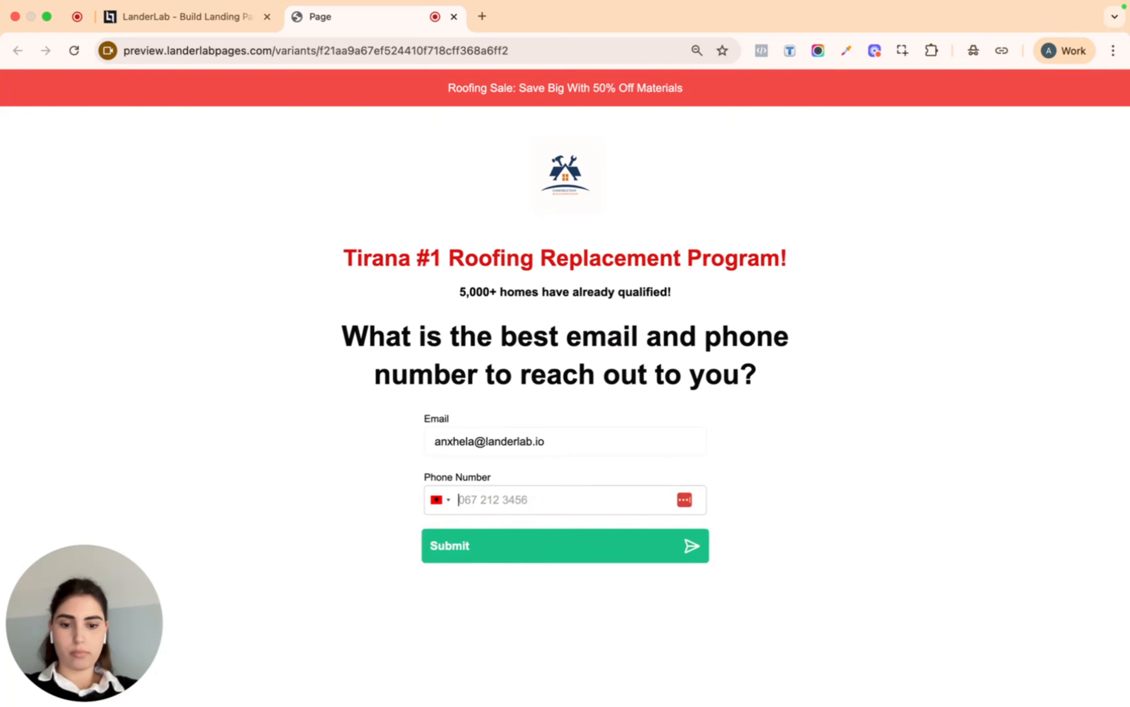
text(683894893)
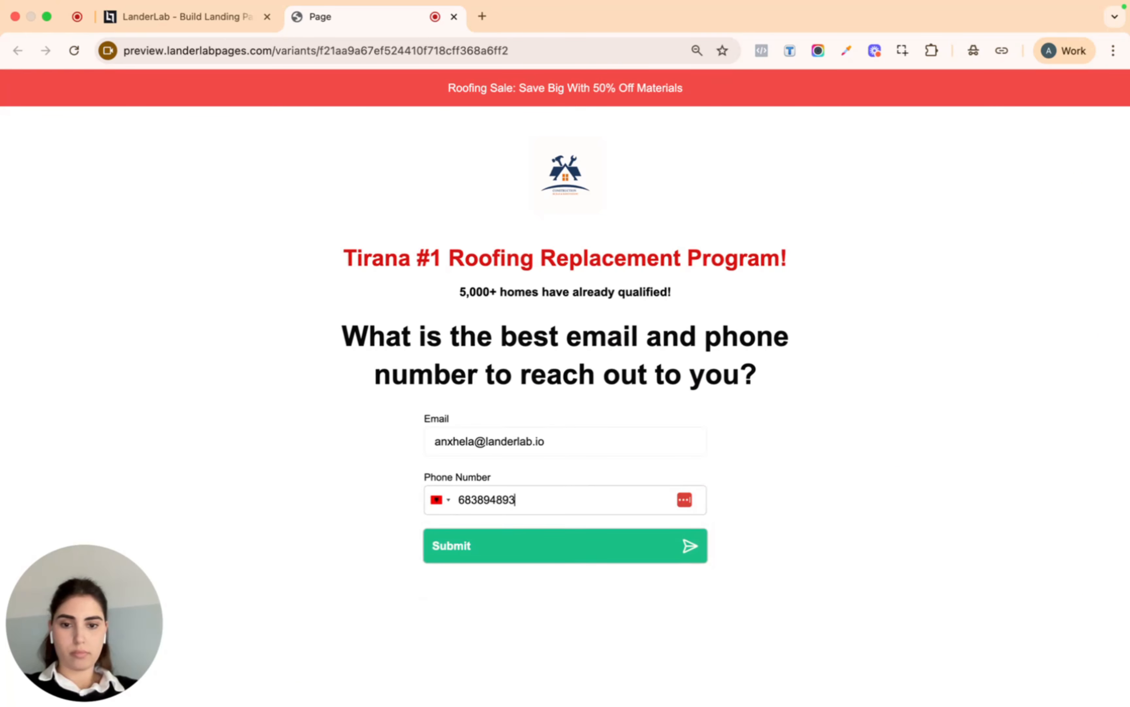
click(605, 549)
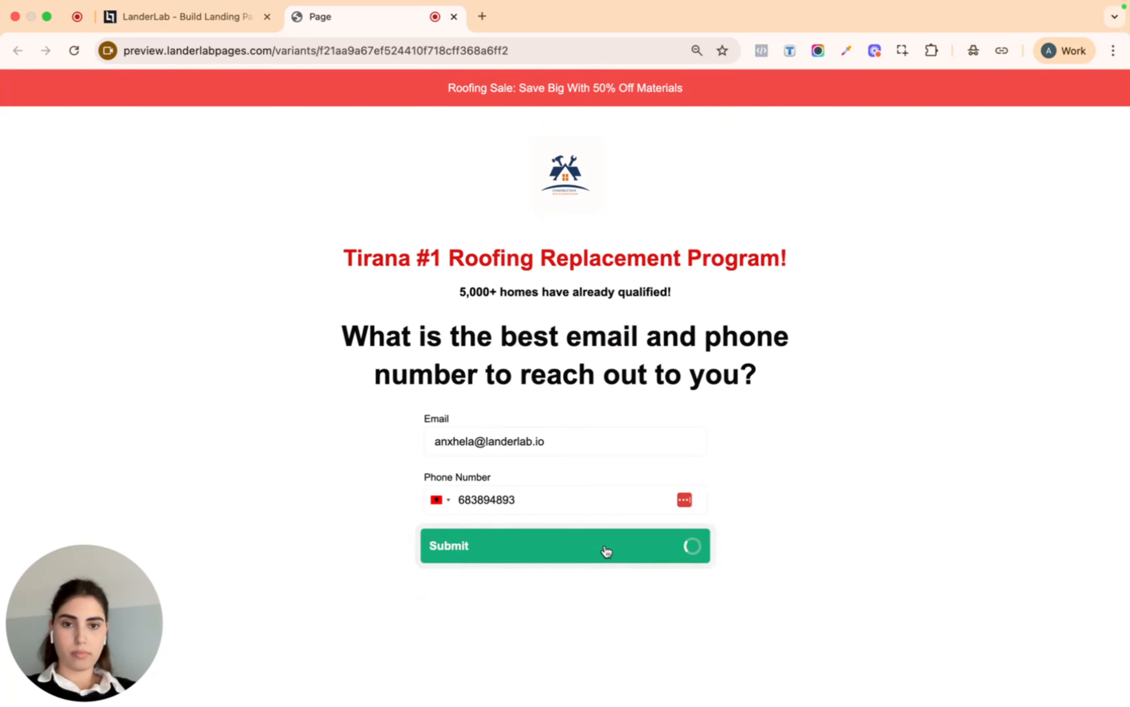